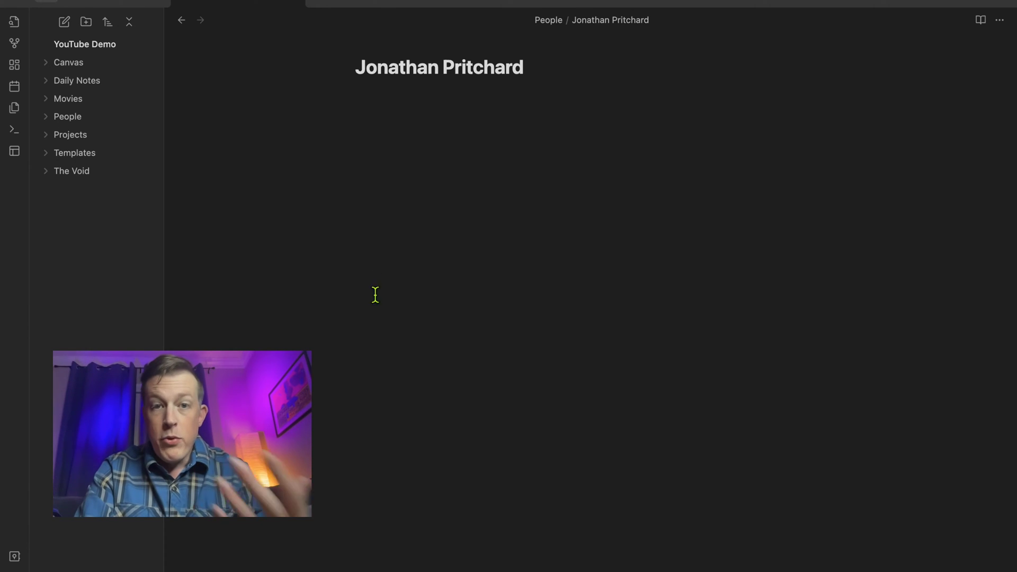
- Start the person note with an Occupation heading reading 'Professional Mind Reader'
left_click(65, 117)
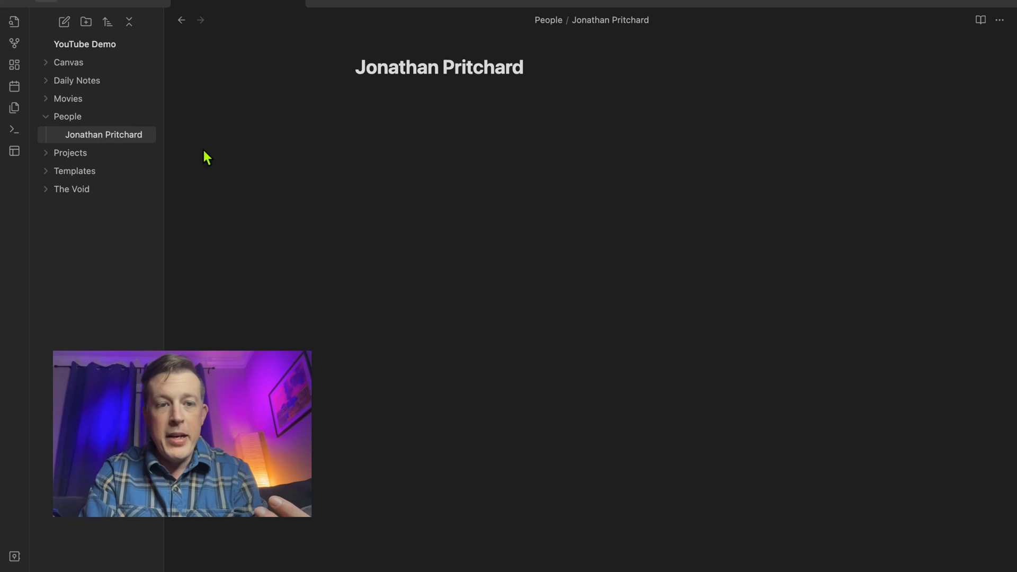
left_click(379, 172)
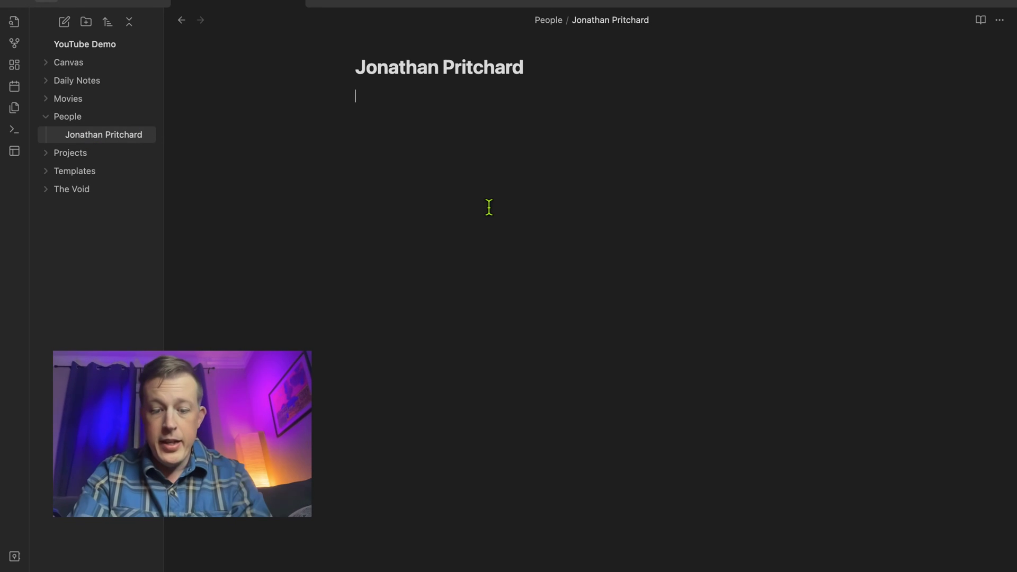
type("# Occupation")
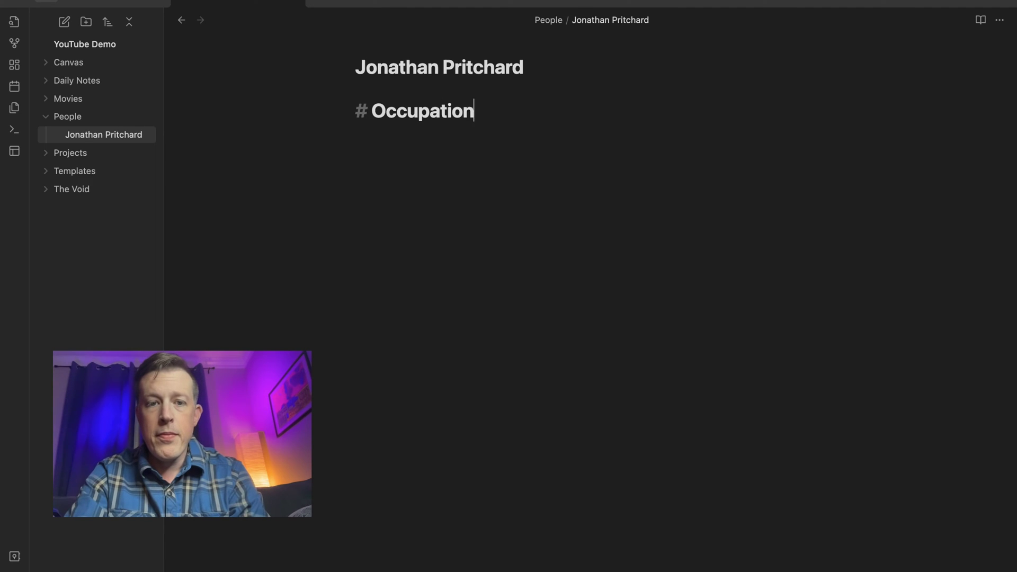
key("Return")
type("Profession")
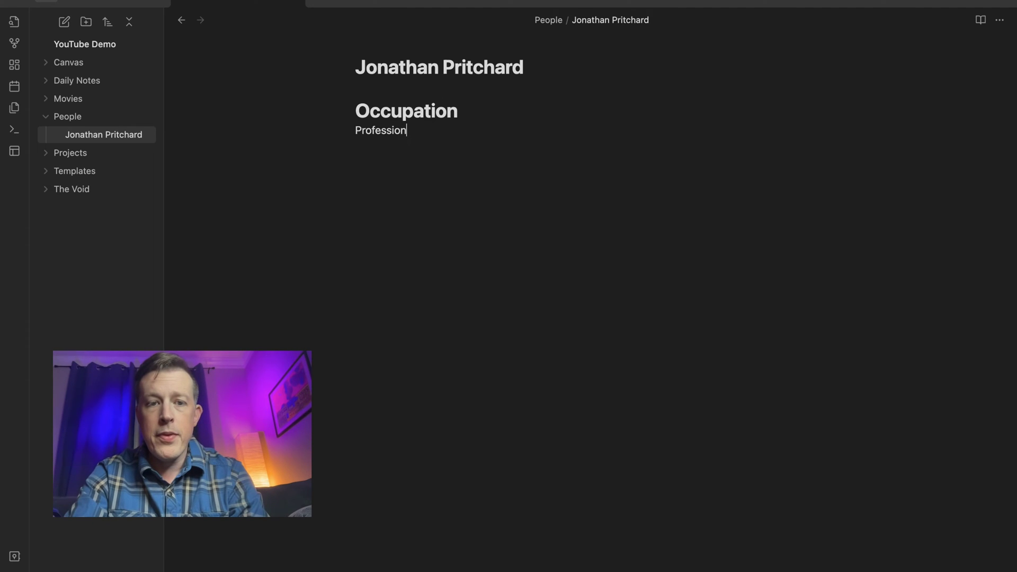
type("al Mind Reader")
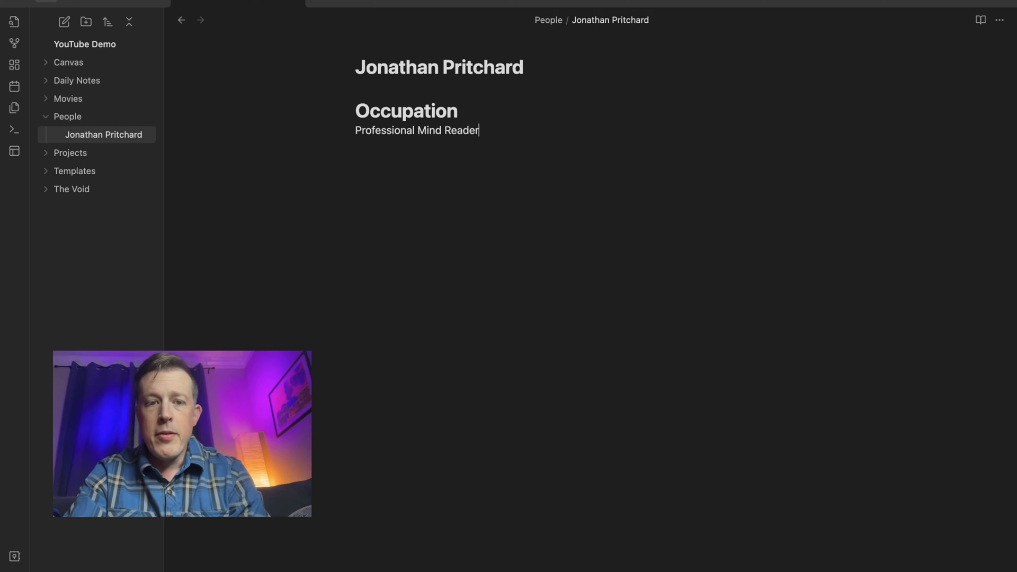
key("Return")
key("Return")
- Add Hobbies (Kung Fu Debate, Urbit, Shuffling cards) and Location Asheville NC, then open the 2024-01-10 daily note
type("# Hobbies")
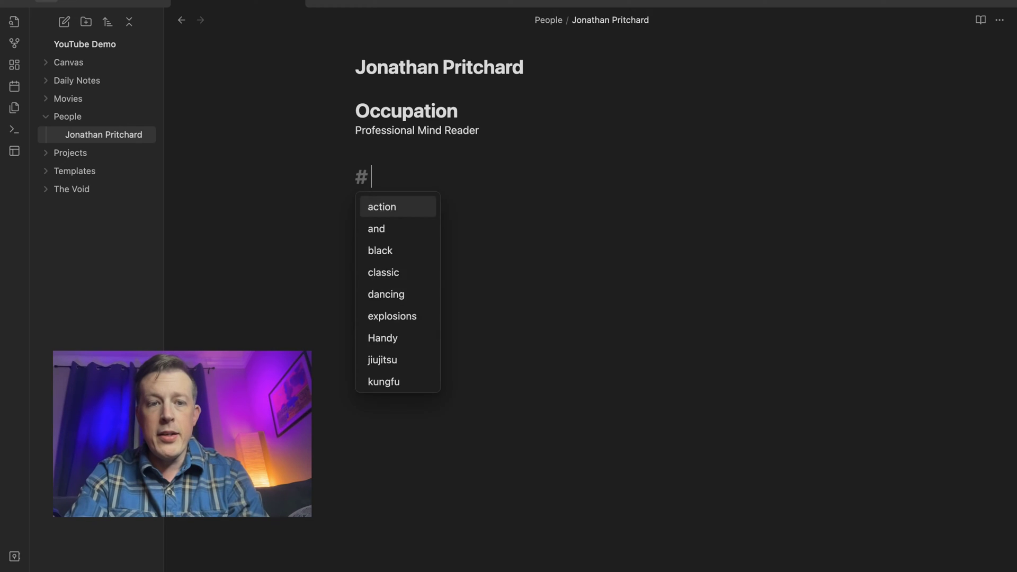
key("Return")
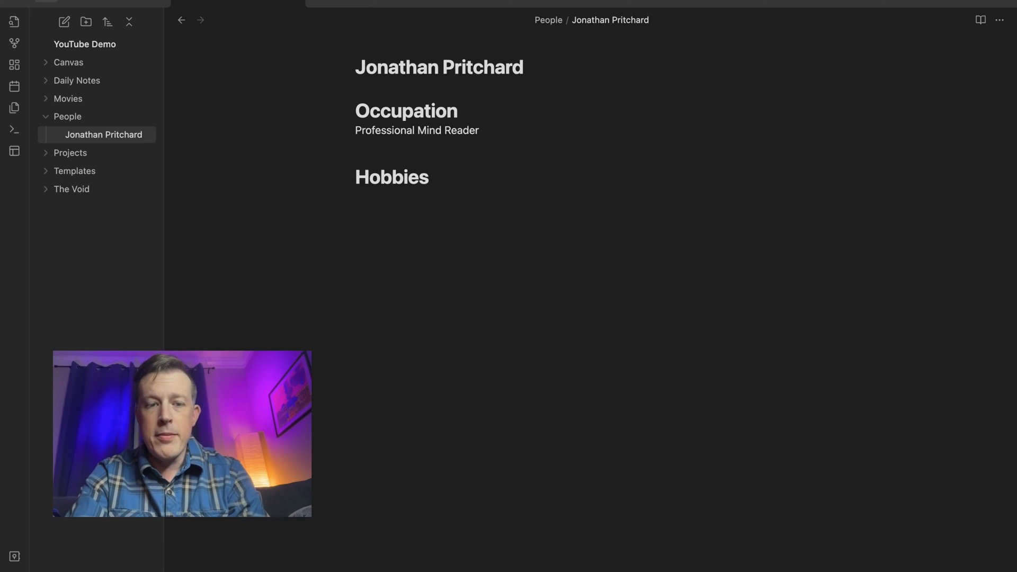
type("Kung")
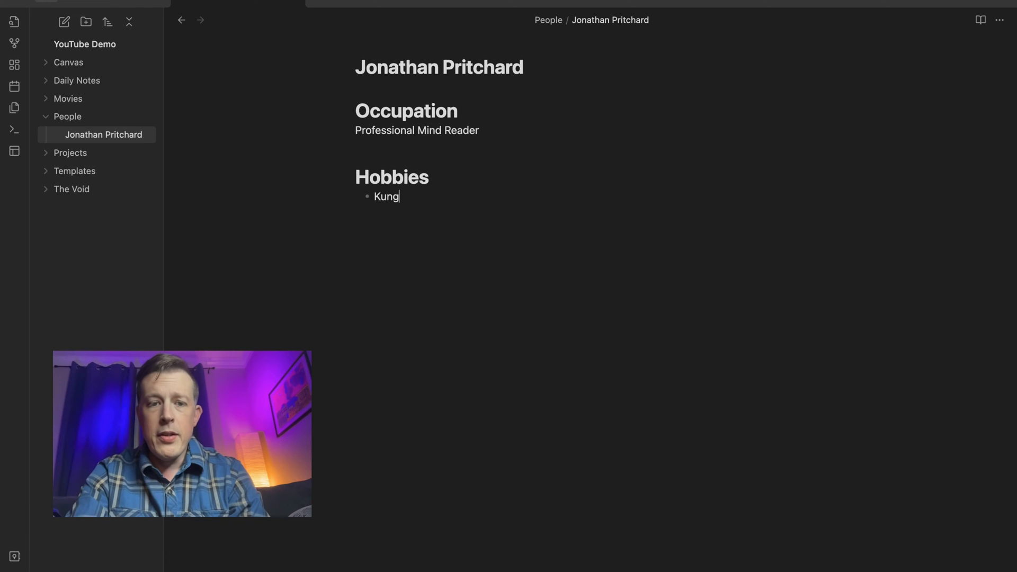
type(" Fu Debate")
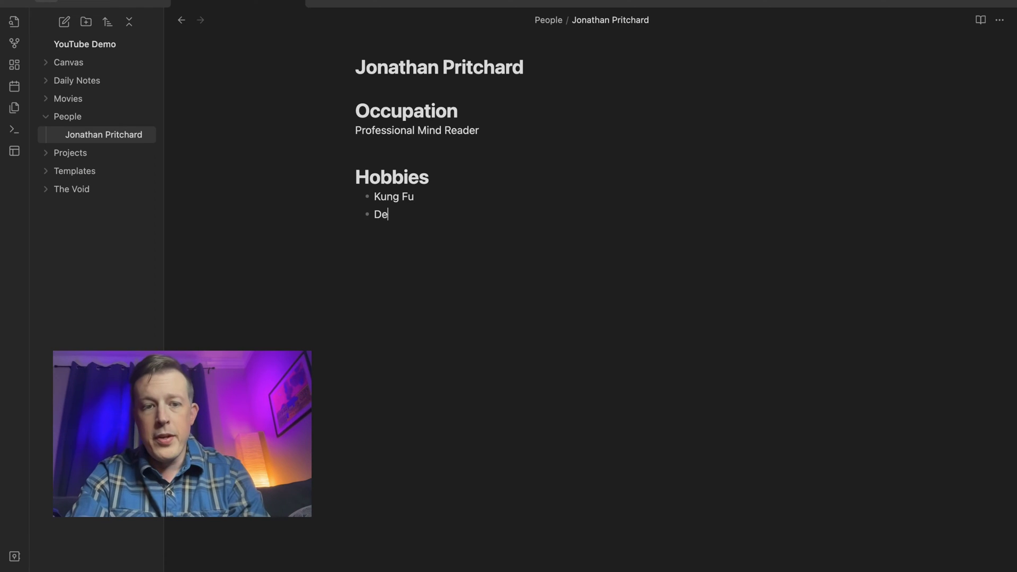
key("Return")
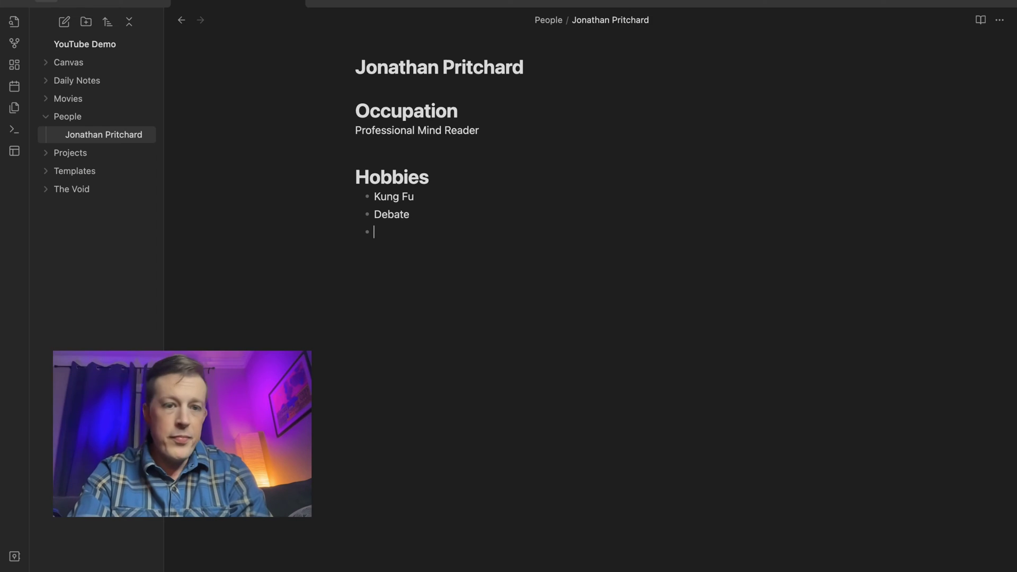
type("Urbit")
key("Return")
type("Shuffling cards")
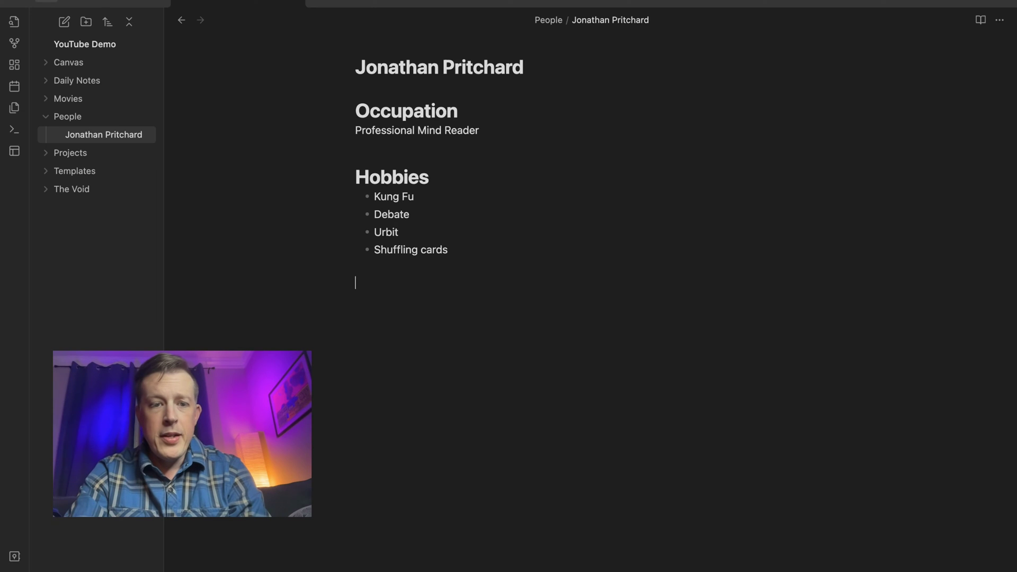
type("# Location")
key("Return")
type("Asheville NC")
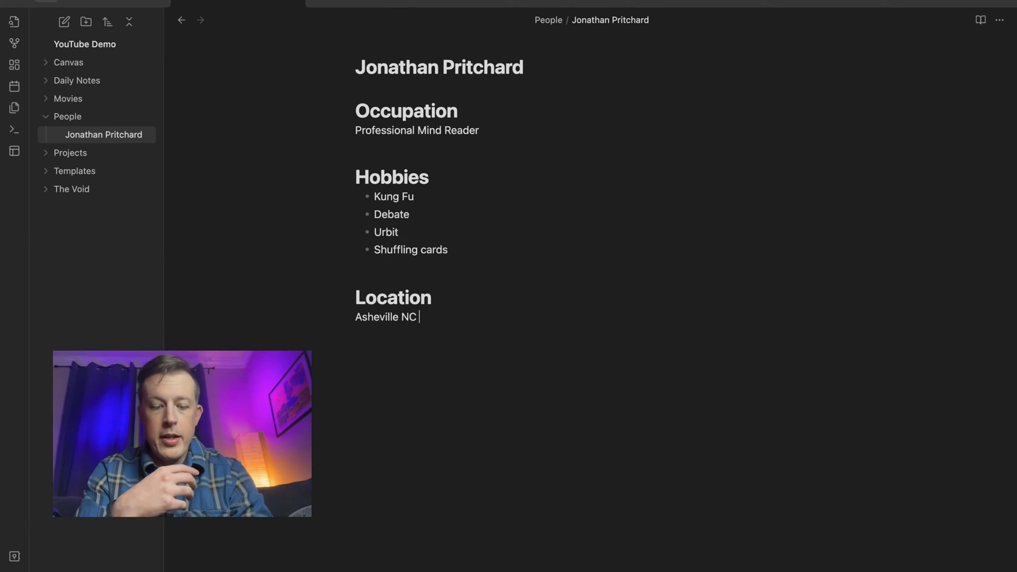
key("alt+d")
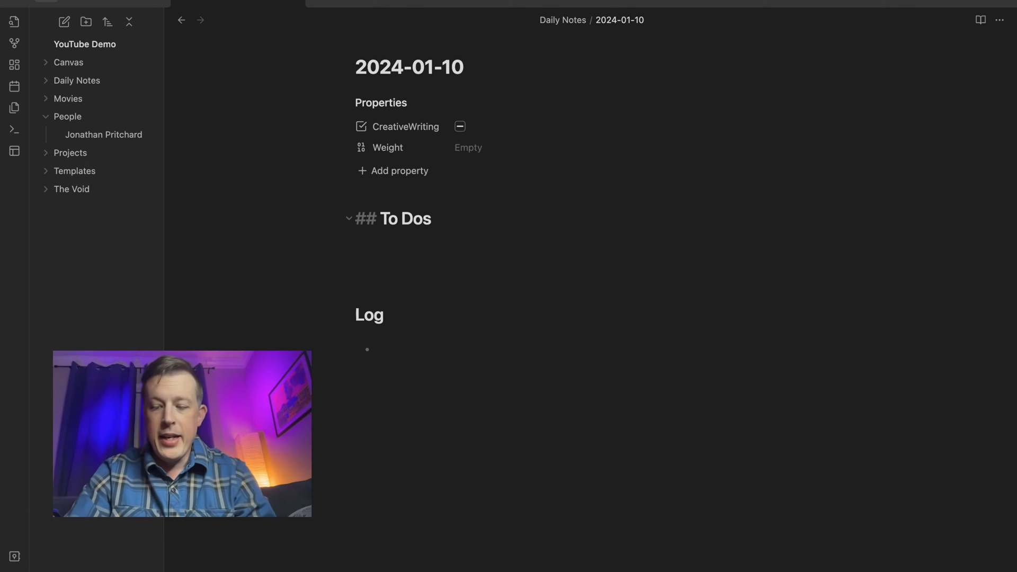
- Under To Dos, add an unchecked task 'Pay back [person link] for lunch.' linked to the person note
left_click(355, 237)
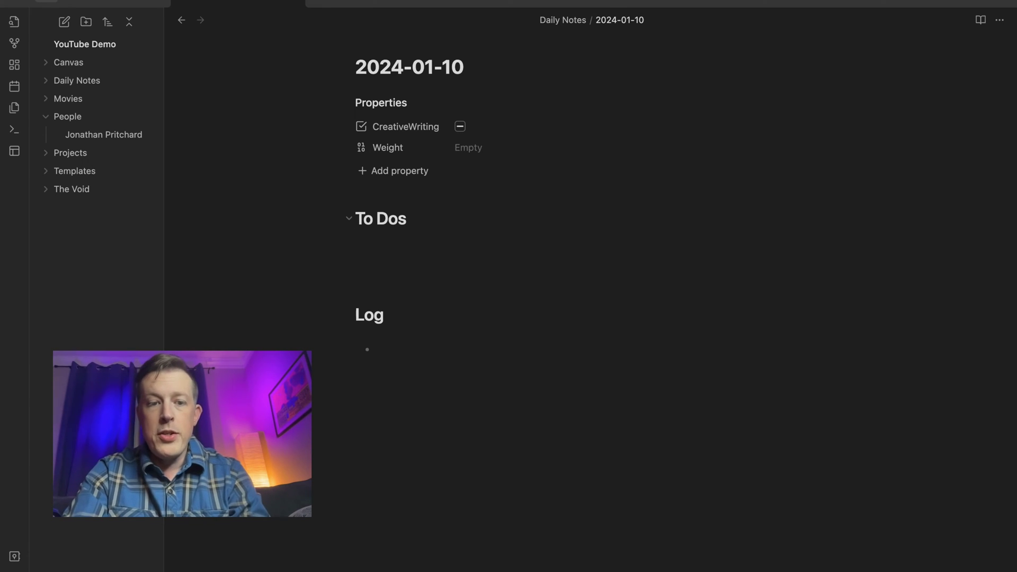
type("- [ ] ")
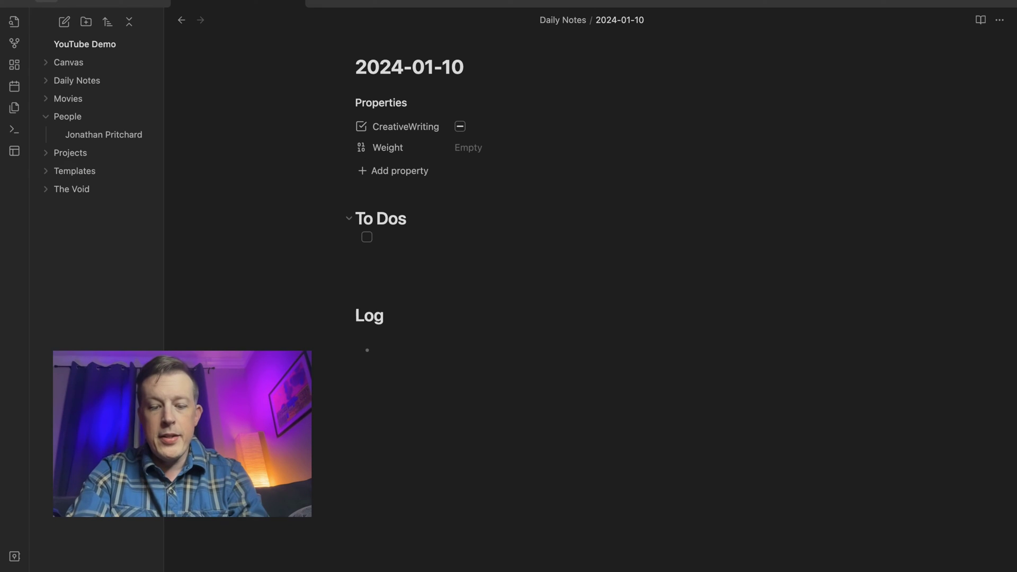
type("Pay back [[Jonathan")
key("Return")
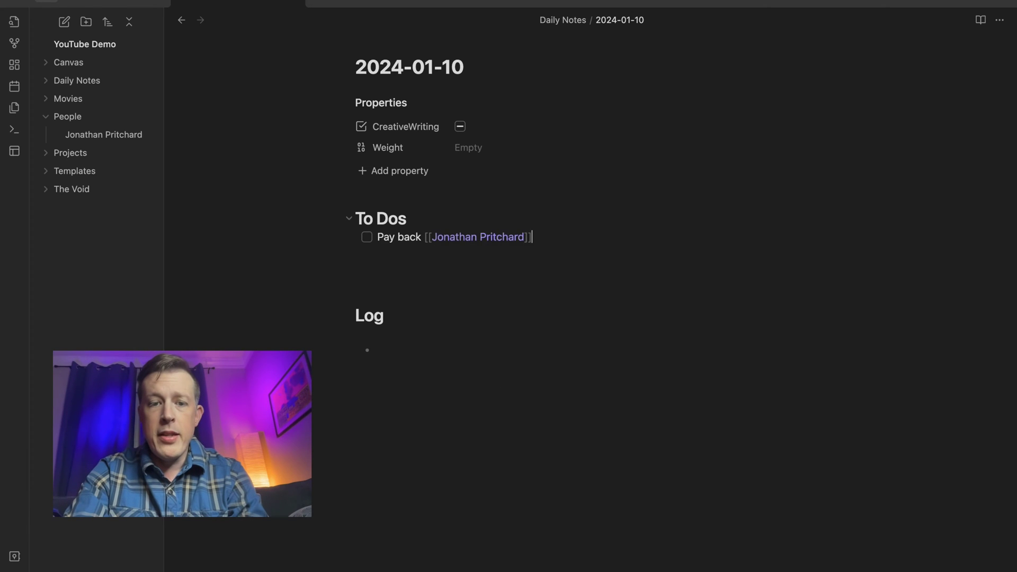
type("for lunch.")
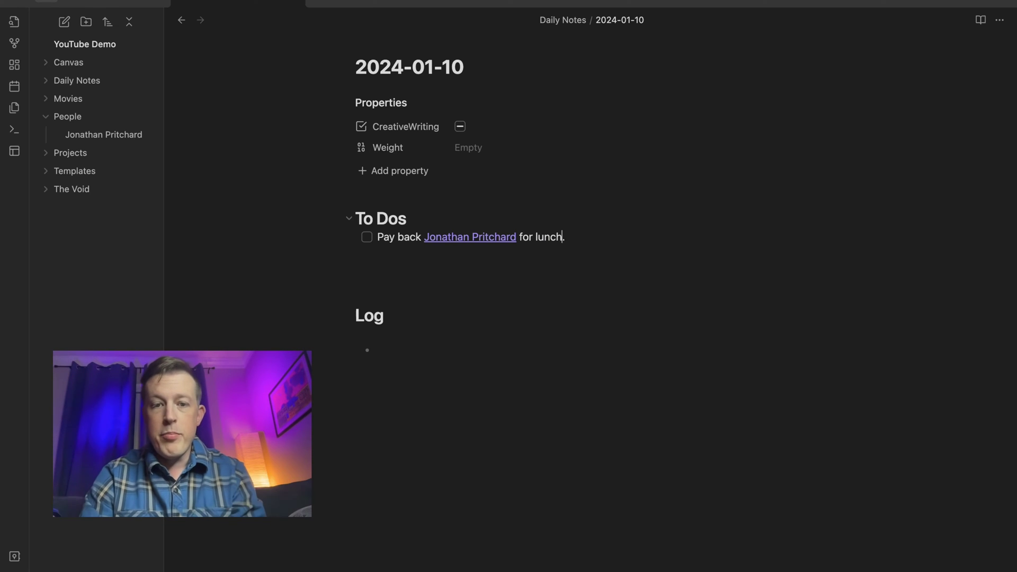
key("Left")
key("Left")
key("Left")
key("Left")
key("Left")
key("Left")
key("Left")
key("Left")
key("Left")
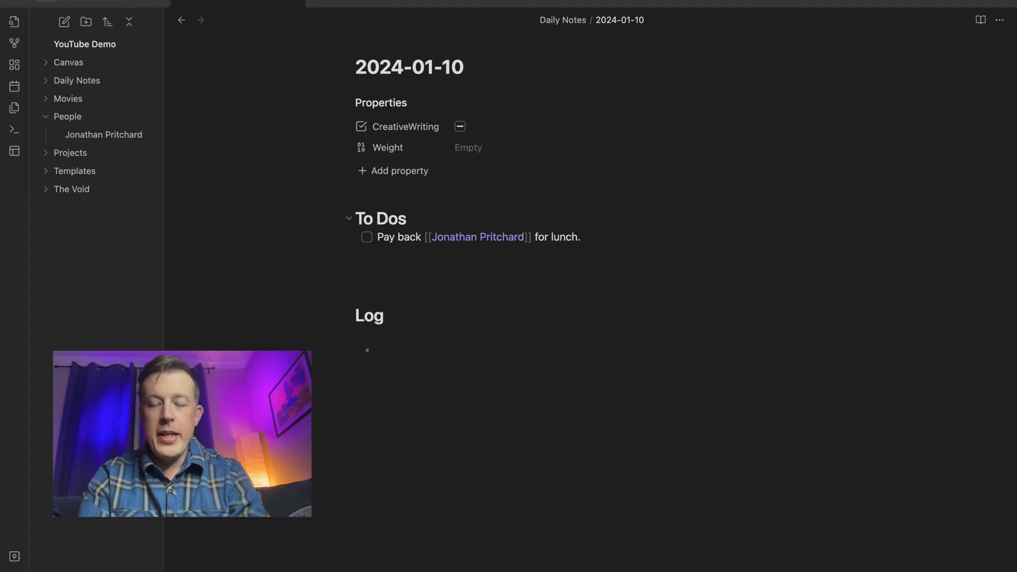
- Give the to-do's person link the display alias 'Jonathan' after a pipe
type("|")
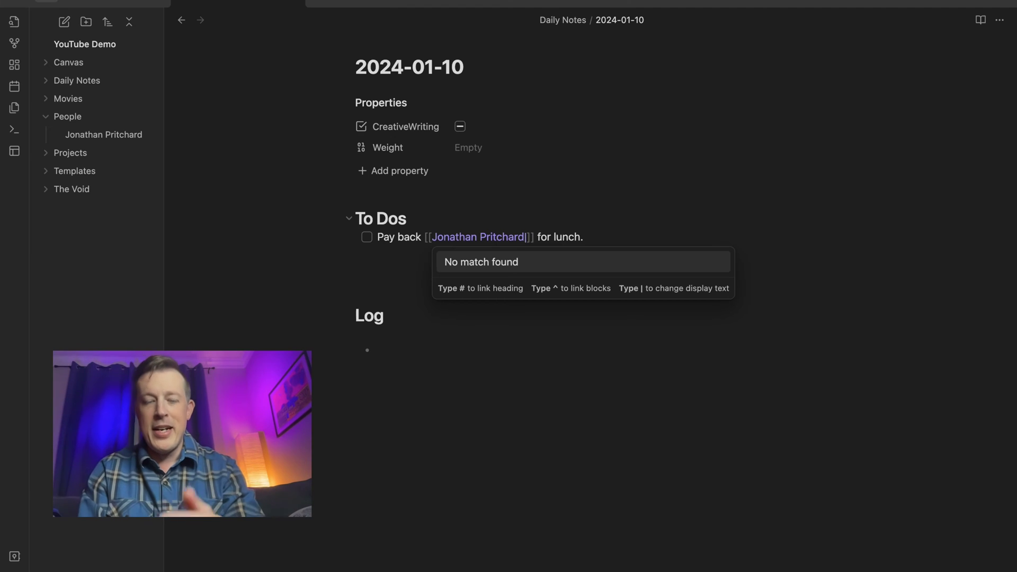
type("Jonathan")
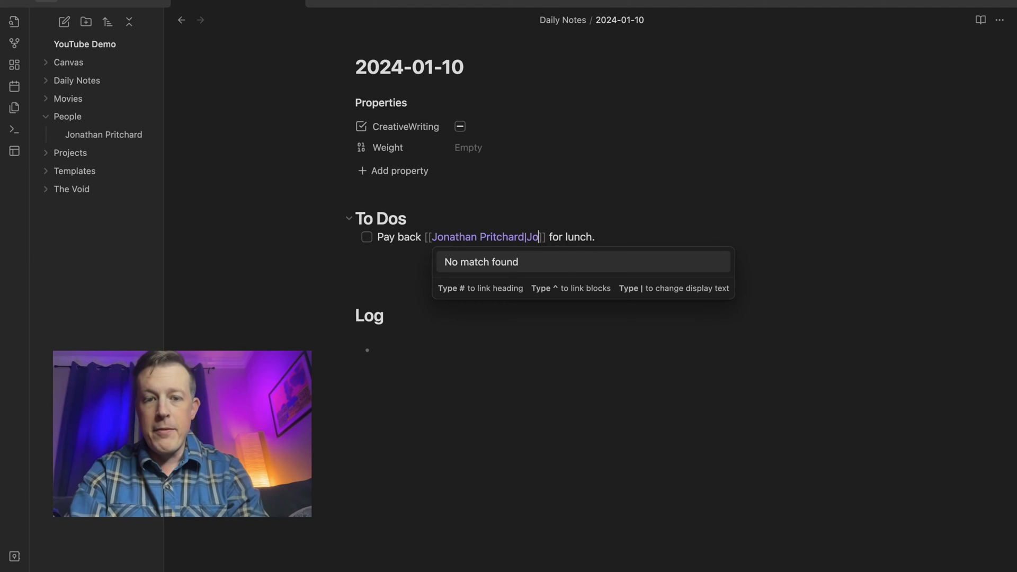
key("Escape")
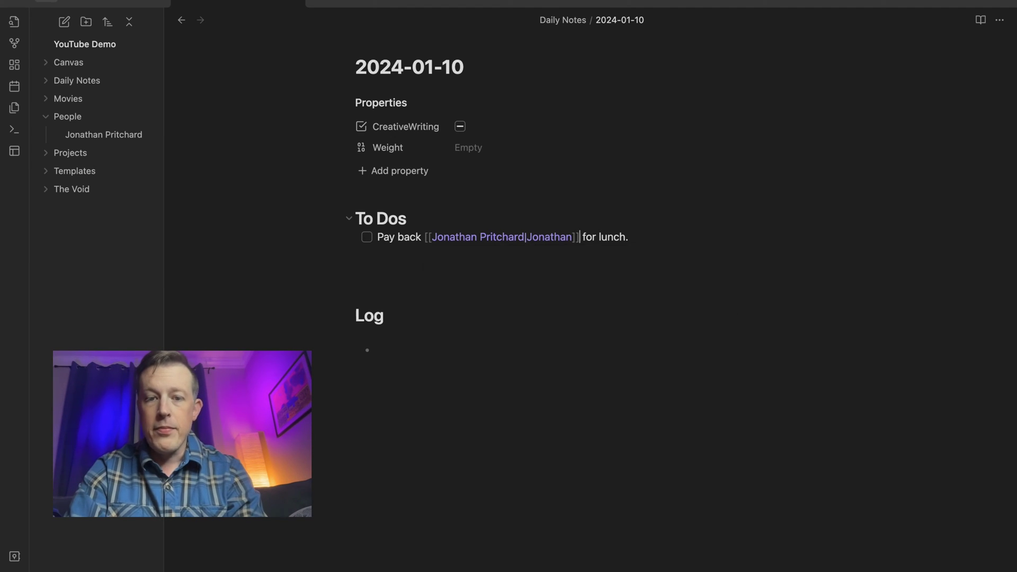
left_click(472, 237)
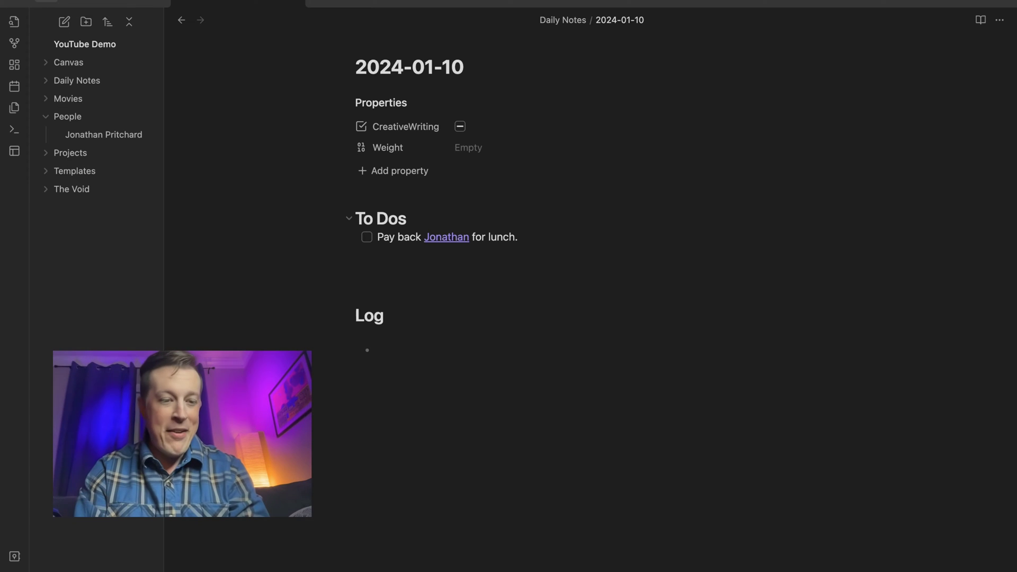
key("Left")
key("Left")
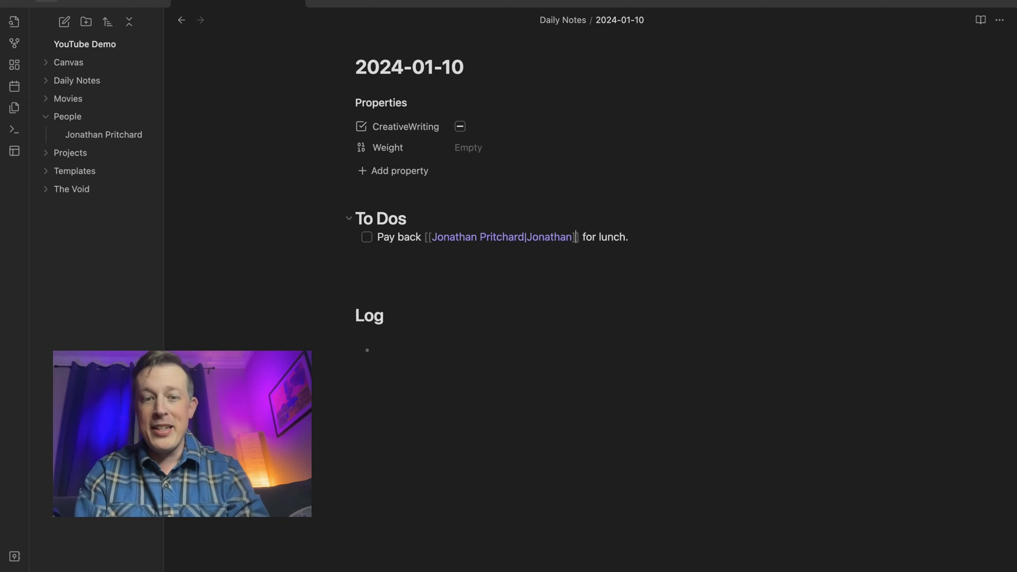
- Change the link's display text to 'The ZAVANT' and follow it to the person note
key("BackSpace")
key("BackSpace")
key("BackSpace")
key("BackSpace")
key("BackSpace")
key("BackSpace")
key("BackSpace")
key("BackSpace")
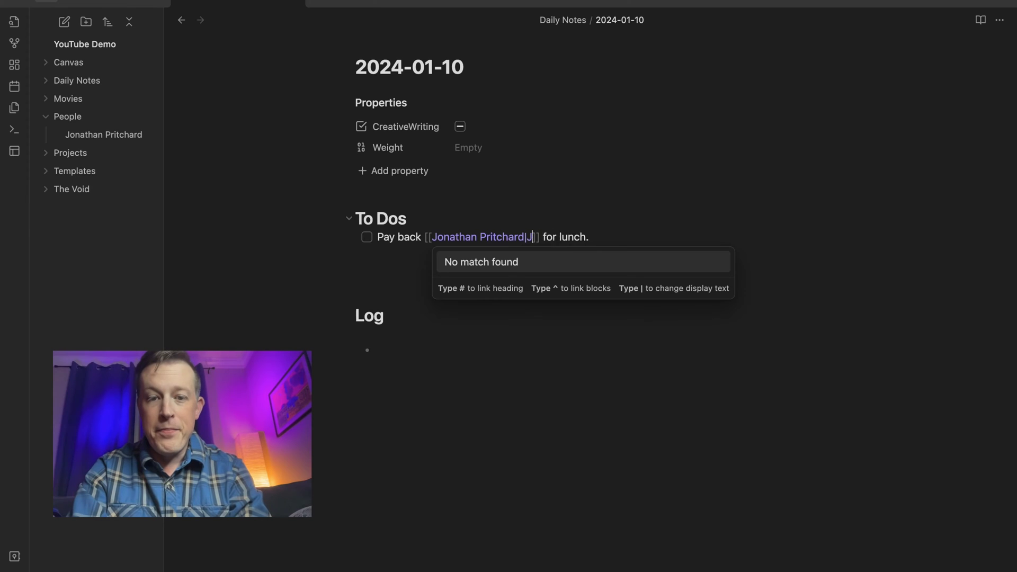
type("The ZAVANT")
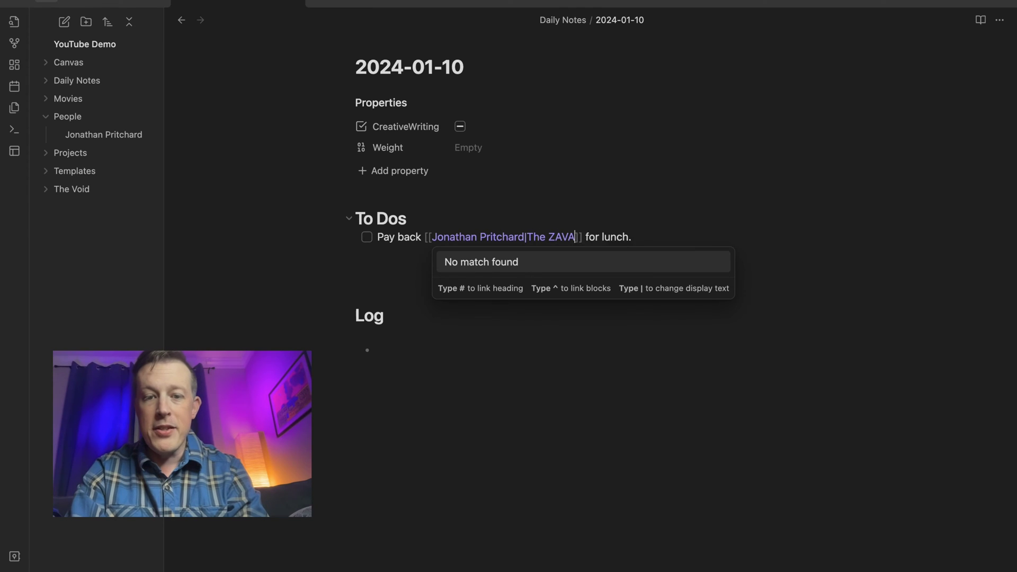
key("Right")
key("Right")
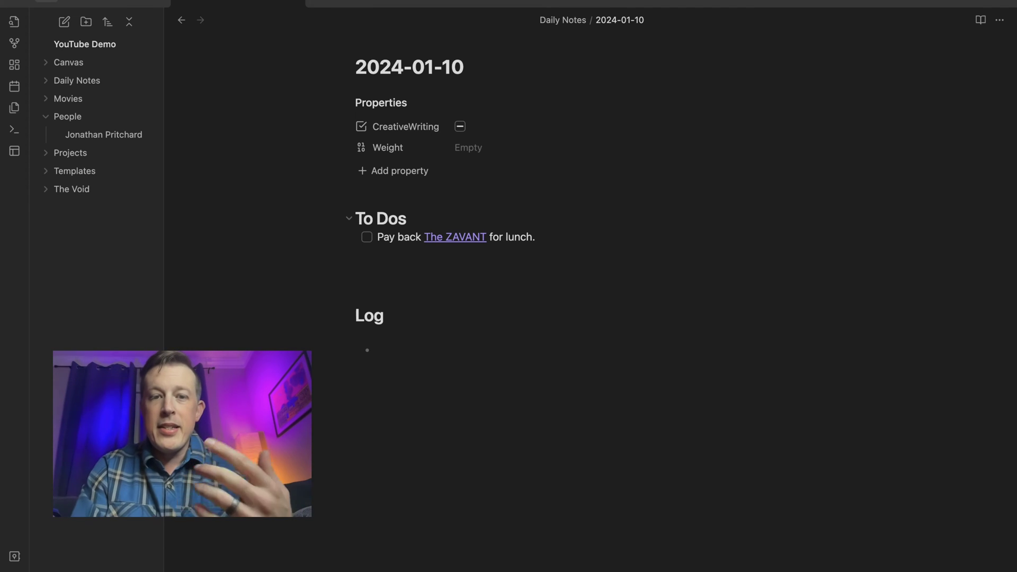
left_click(469, 239)
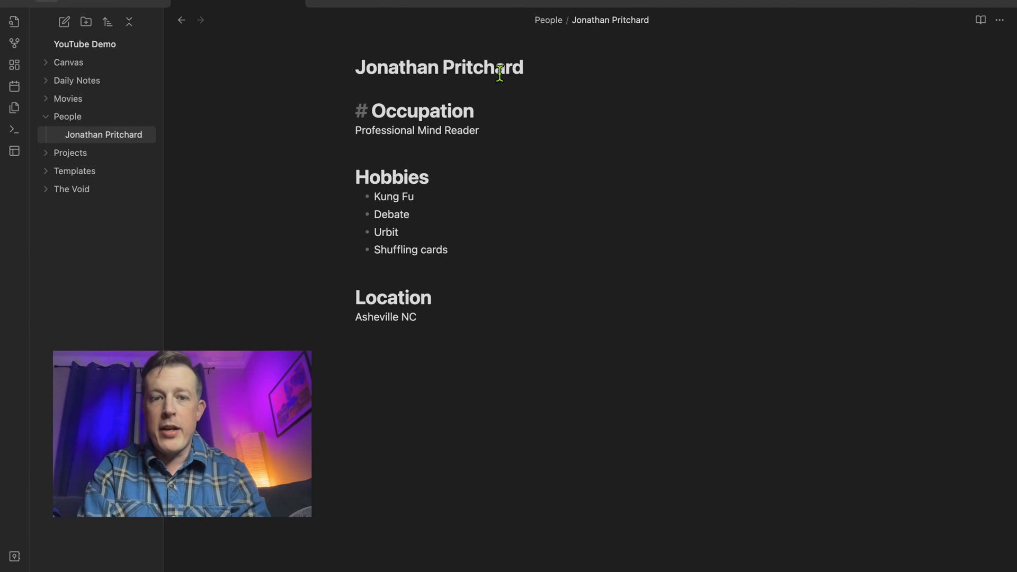
- Back in the 2024-01-10 note, change the link's display text from 'The ZAVANT' to 'The Mentalist'
left_click(181, 20)
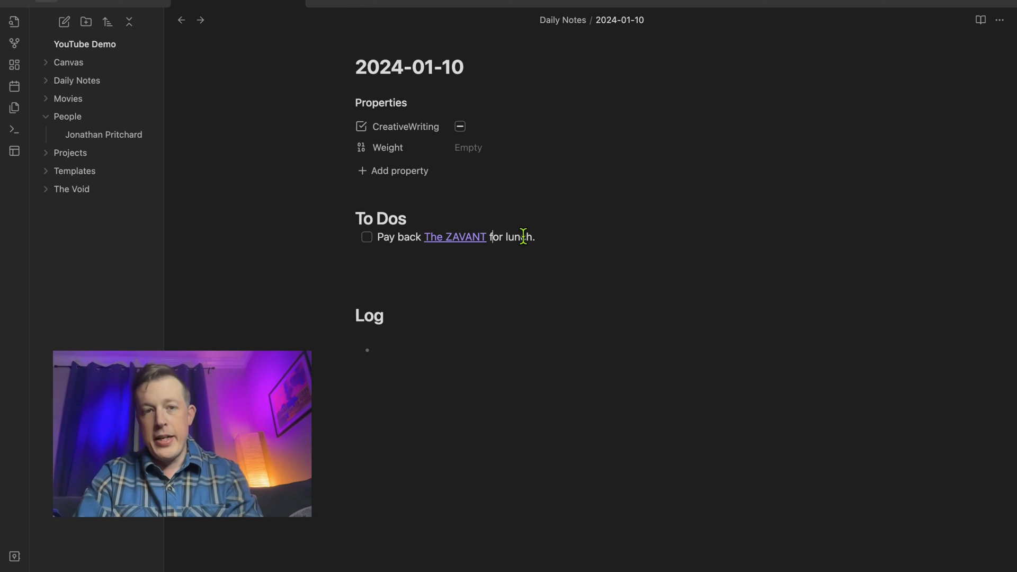
key("Left")
key("Left")
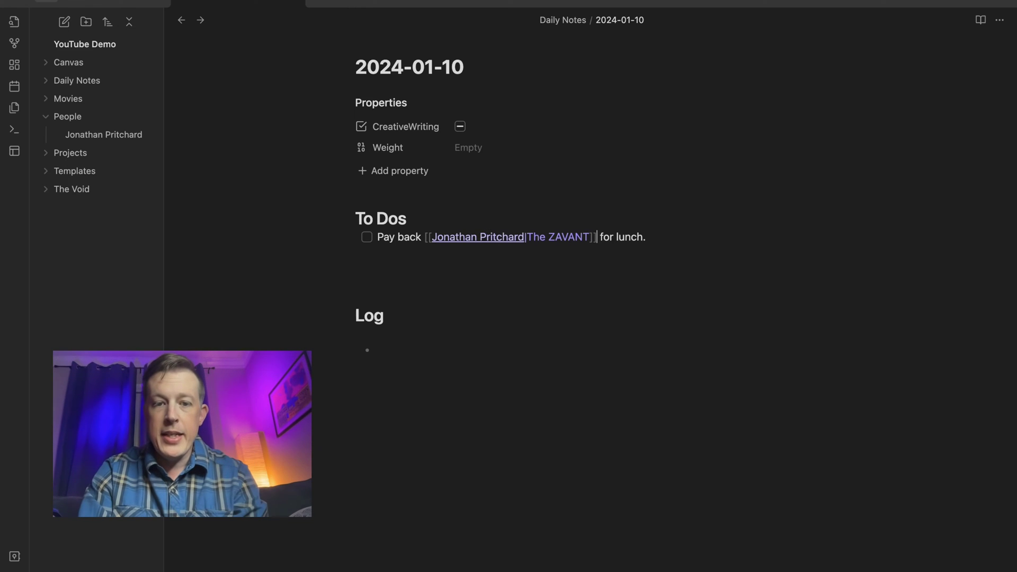
key("Left")
left_click(568, 237)
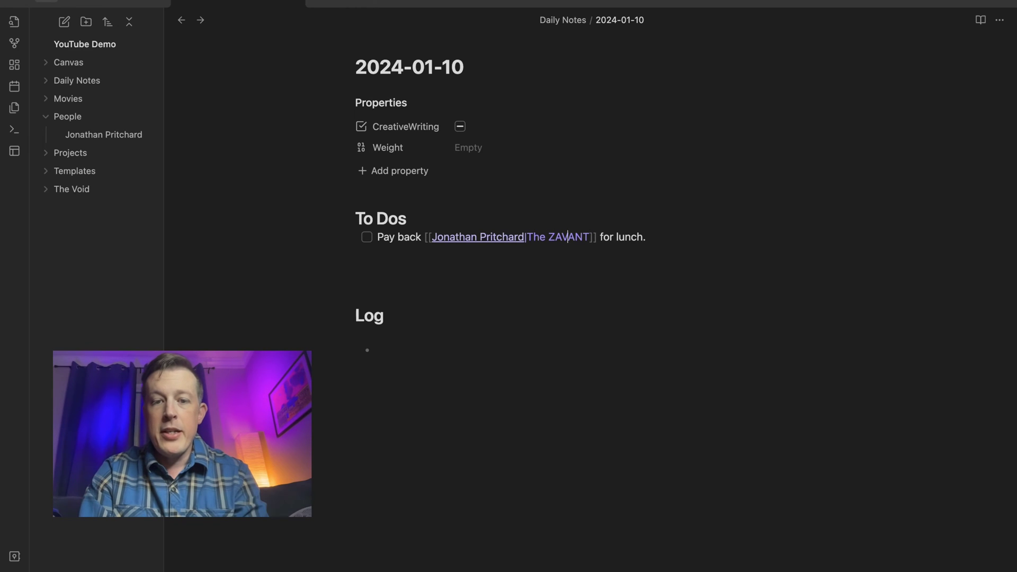
key("Right")
key("BackSpace")
key("BackSpace")
key("BackSpace")
key("BackSpace")
key("BackSpace")
key("BackSpace")
key("BackSpace")
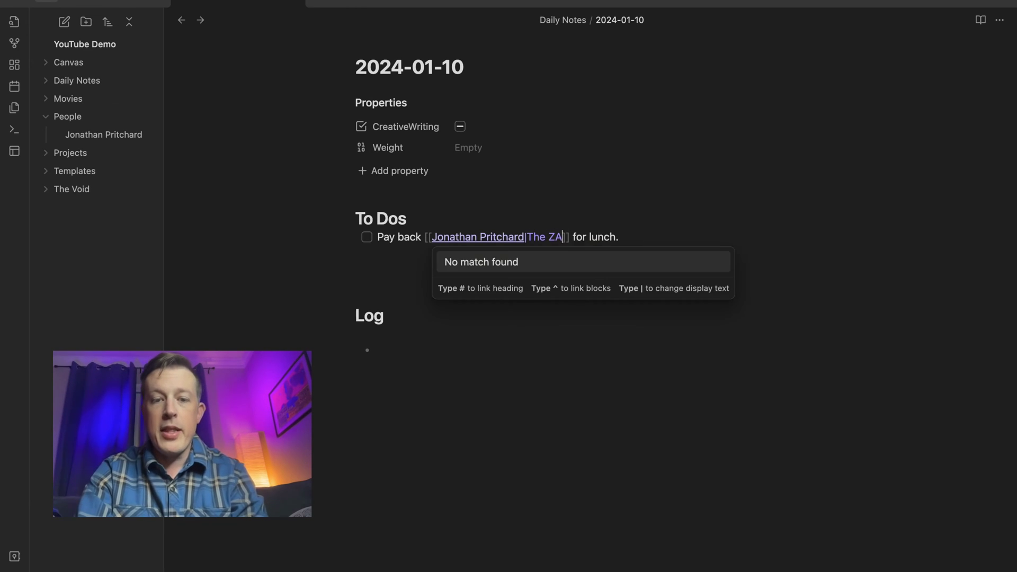
key("BackSpace")
key("BackSpace")
key("BackSpace")
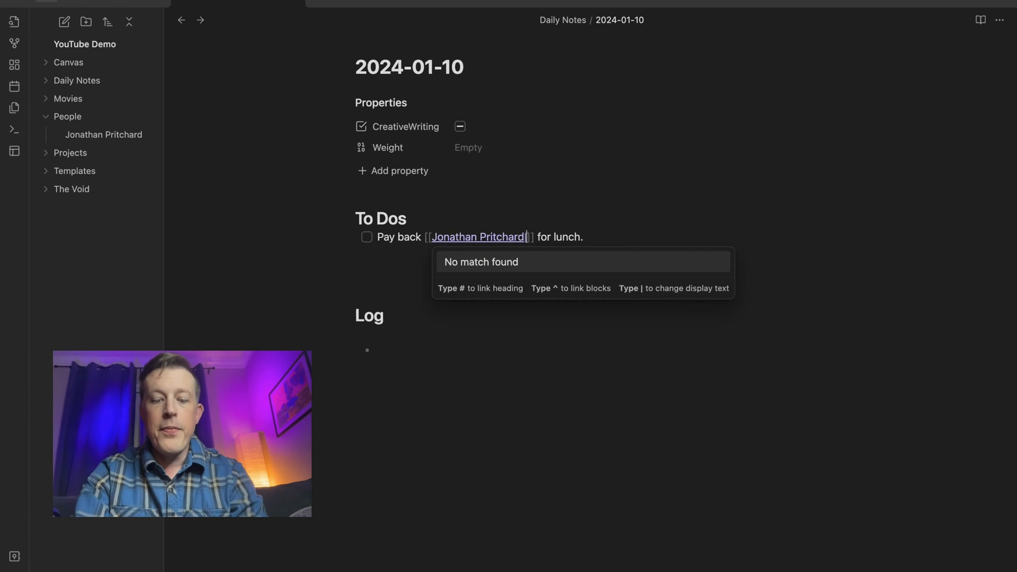
type("The Mentali")
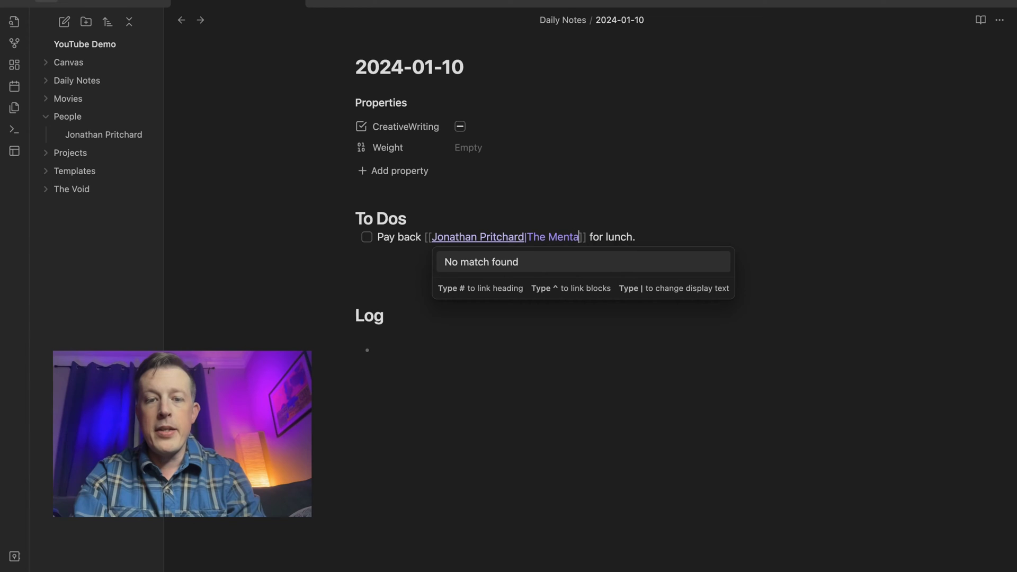
type("st")
key("Right")
key("Right")
key("Right")
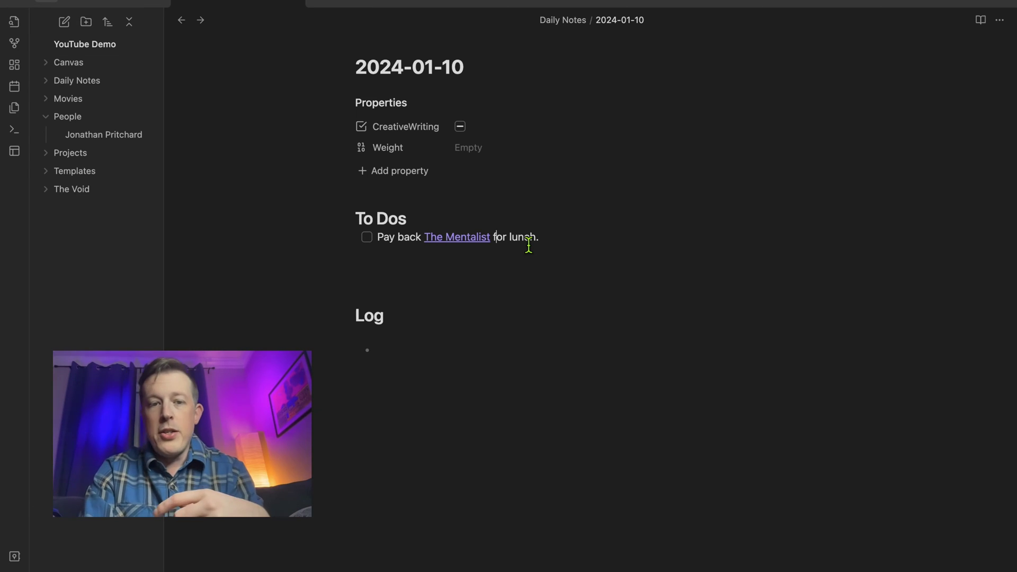
- Follow 'The Mentalist' link in the to-do to reopen the person note
left_click(472, 240)
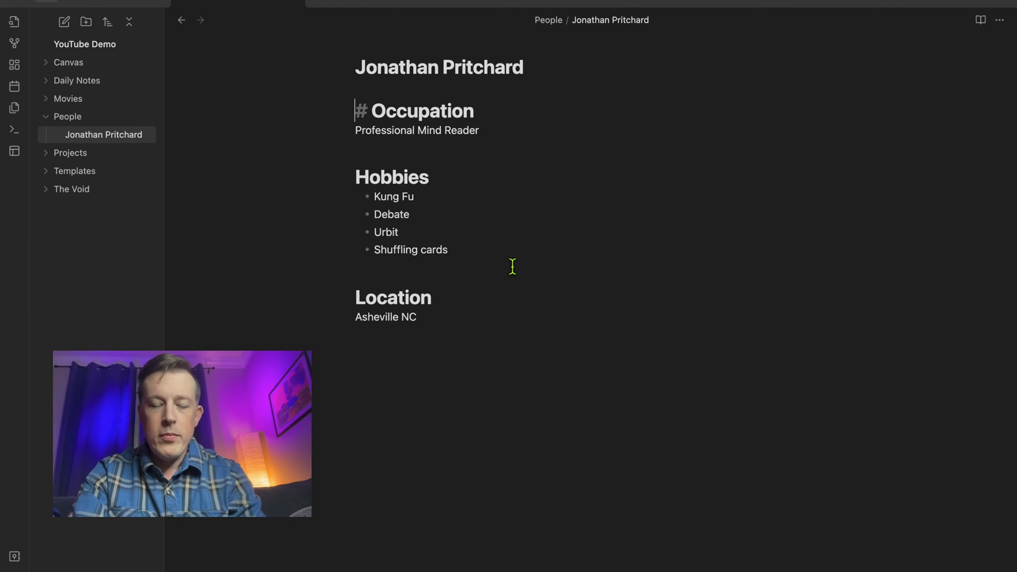
- Add a new empty property to the person note via the Add file property command
key("super+p")
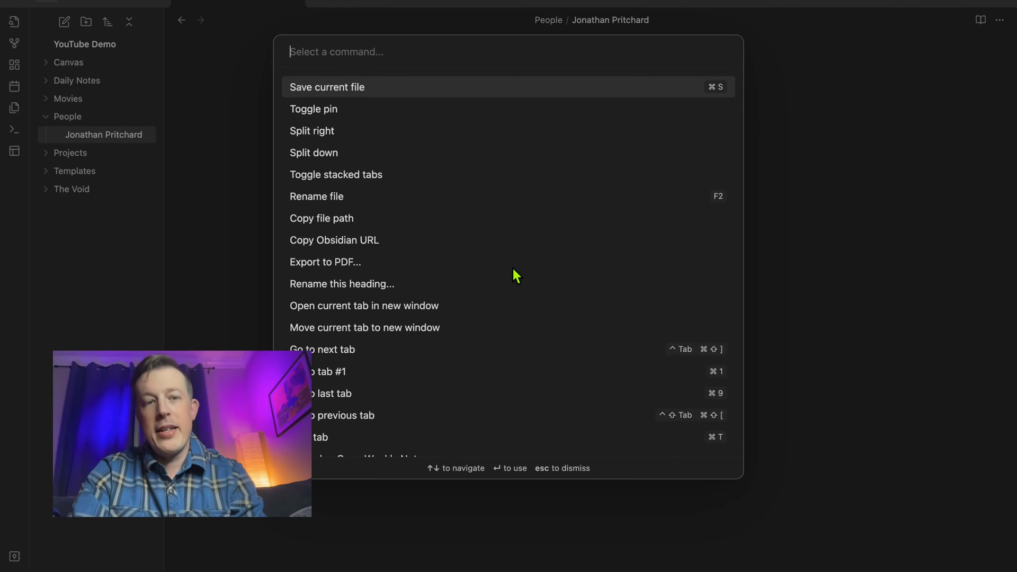
type("propert")
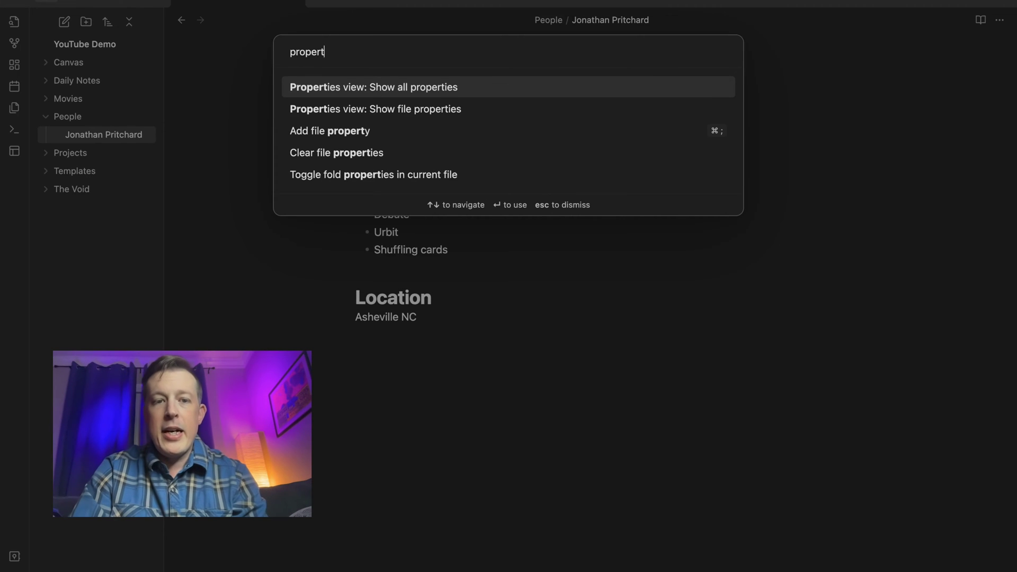
key("Down")
key("Down")
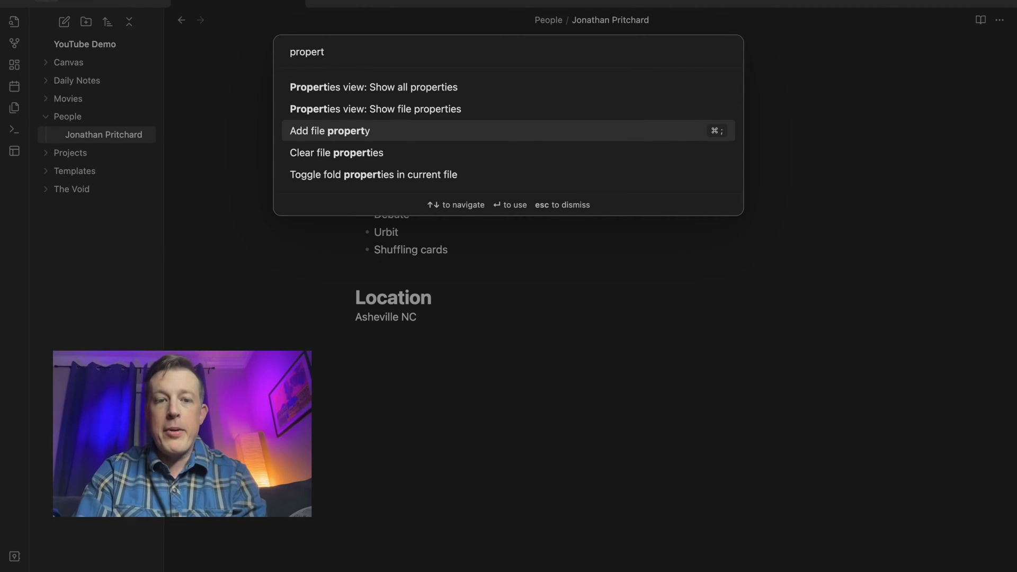
key("Return")
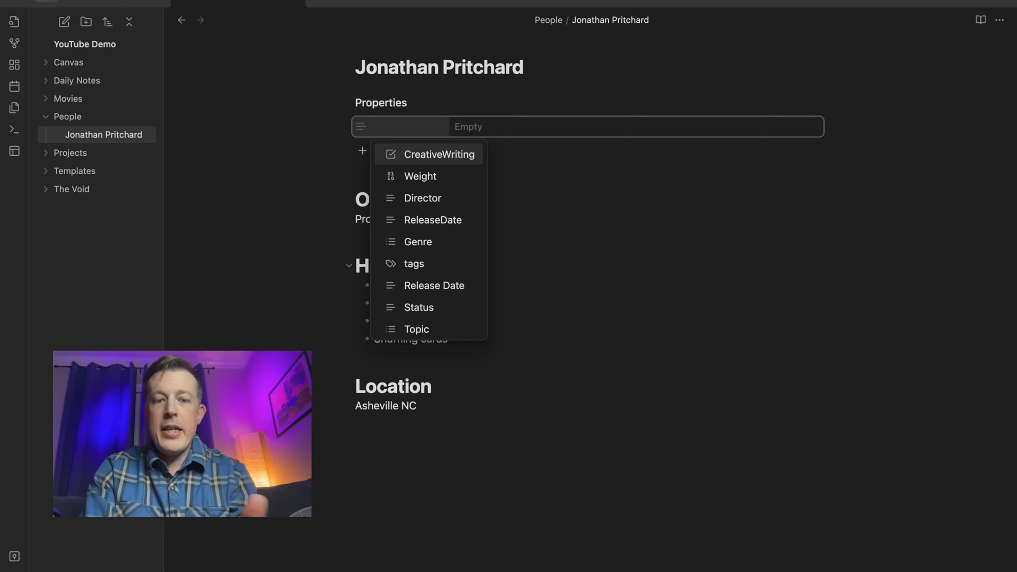
scroll(467, 204, "down", 5)
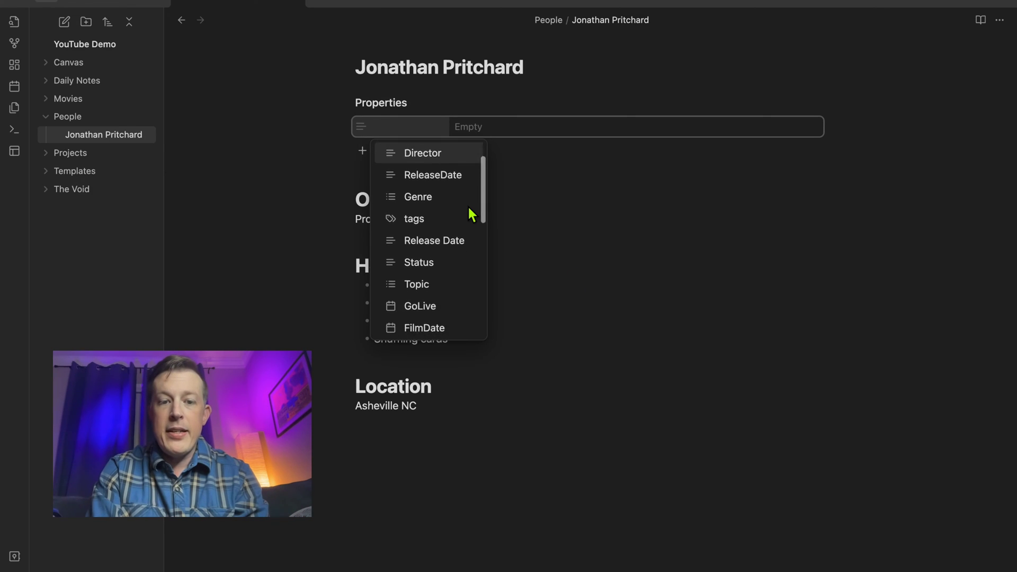
scroll(469, 209, "down", 5)
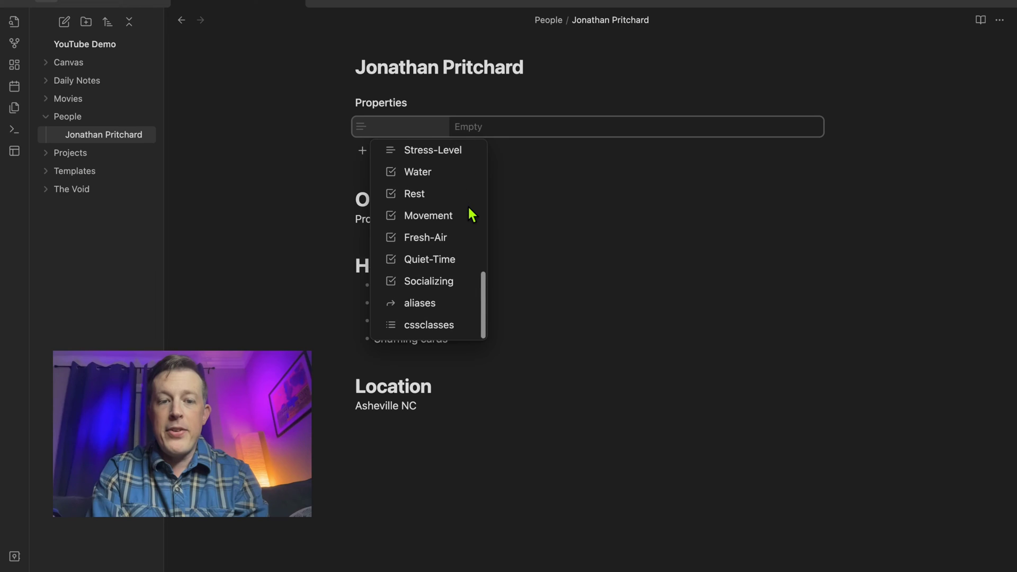
scroll(470, 214, "up", 10)
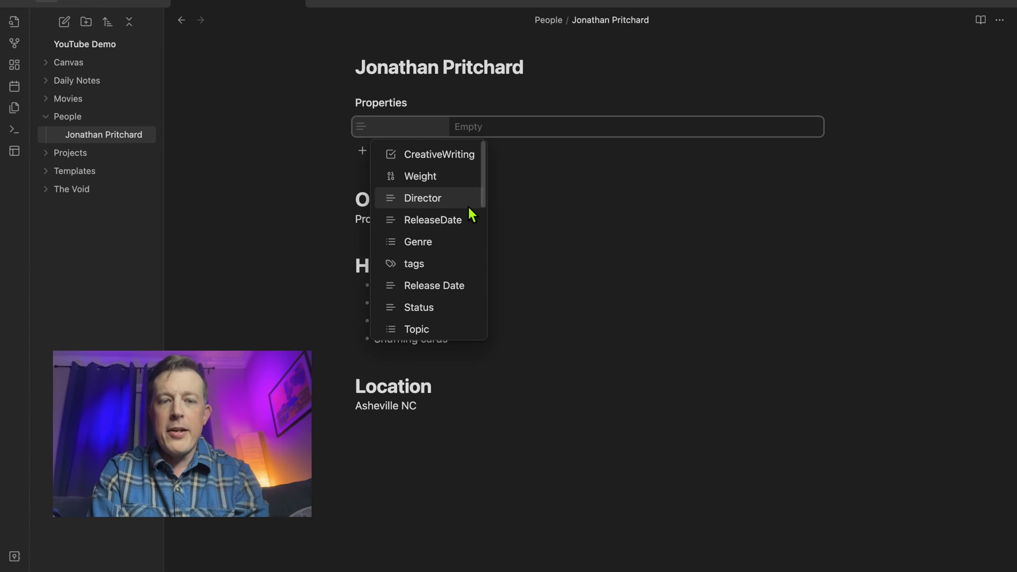
scroll(469, 213, "down", 10)
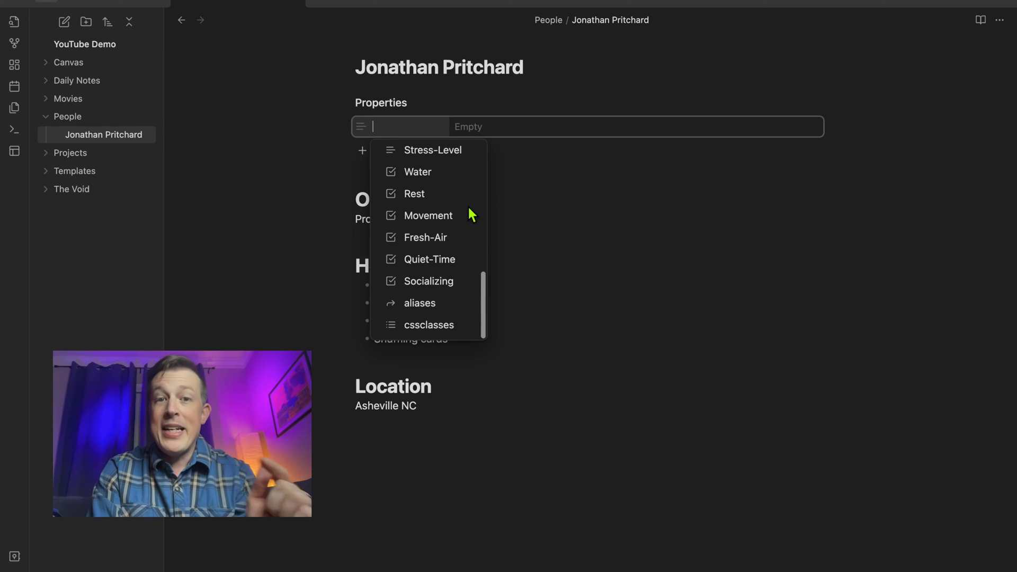
- Name the property 'aliases' and list the ZAVANT, The Mentalist, That Guy and the Mr.-plus-surname nickname
left_click(419, 304)
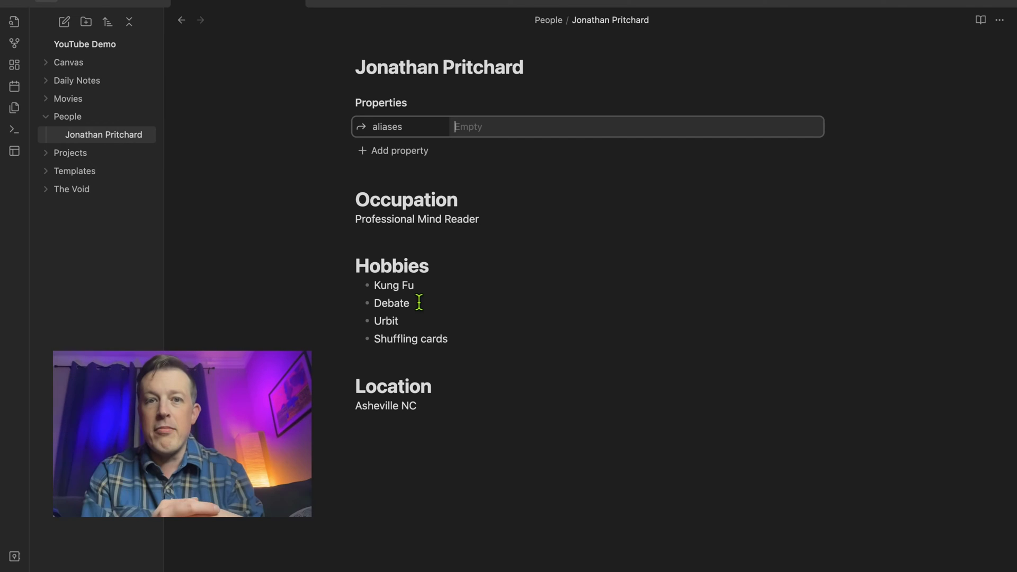
type("the ZAAVAN")
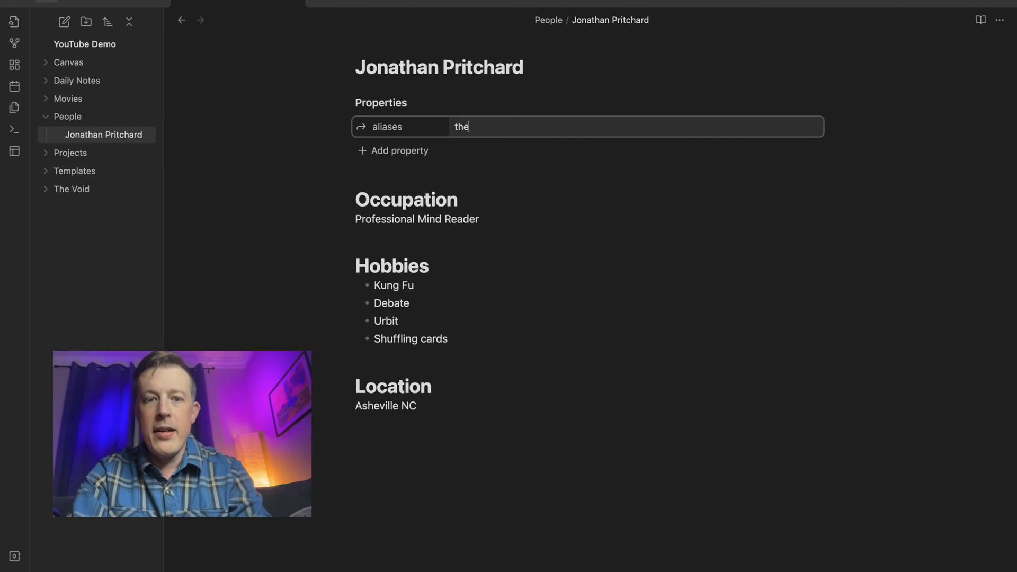
key("BackSpace")
key("BackSpace")
key("BackSpace")
key("BackSpace")
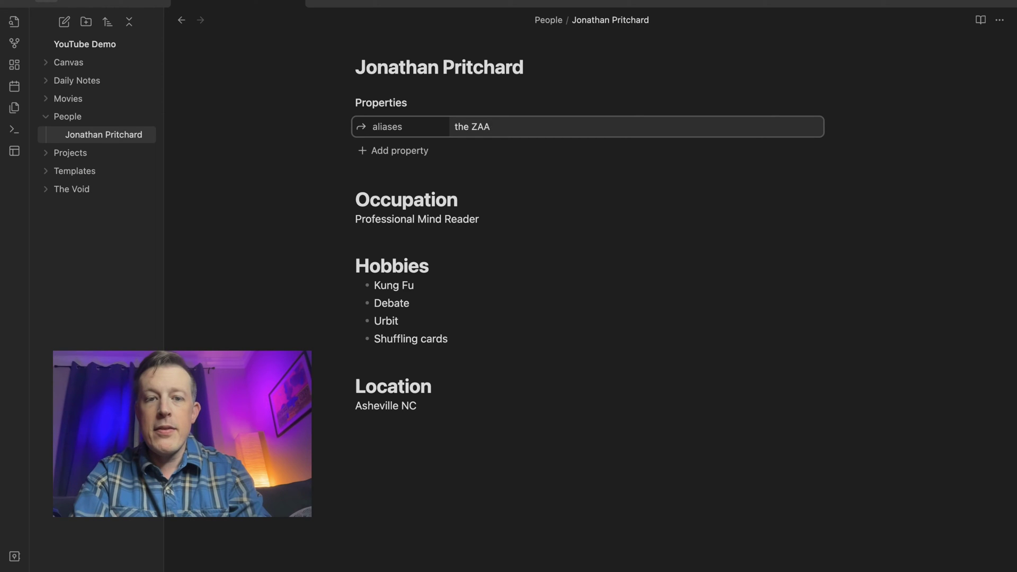
type("VANT")
key("Return")
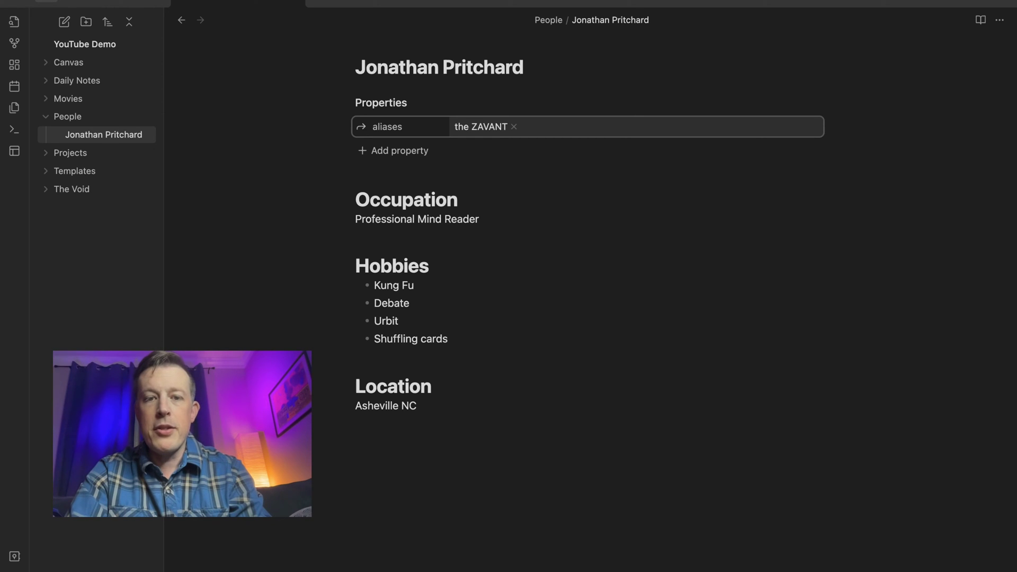
type("The Men")
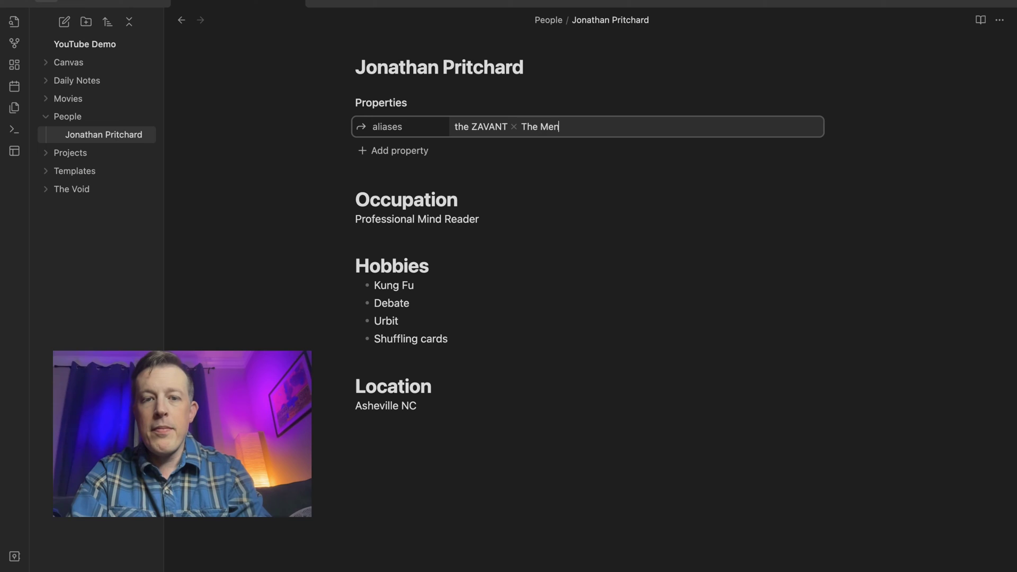
type("talist")
key("Return")
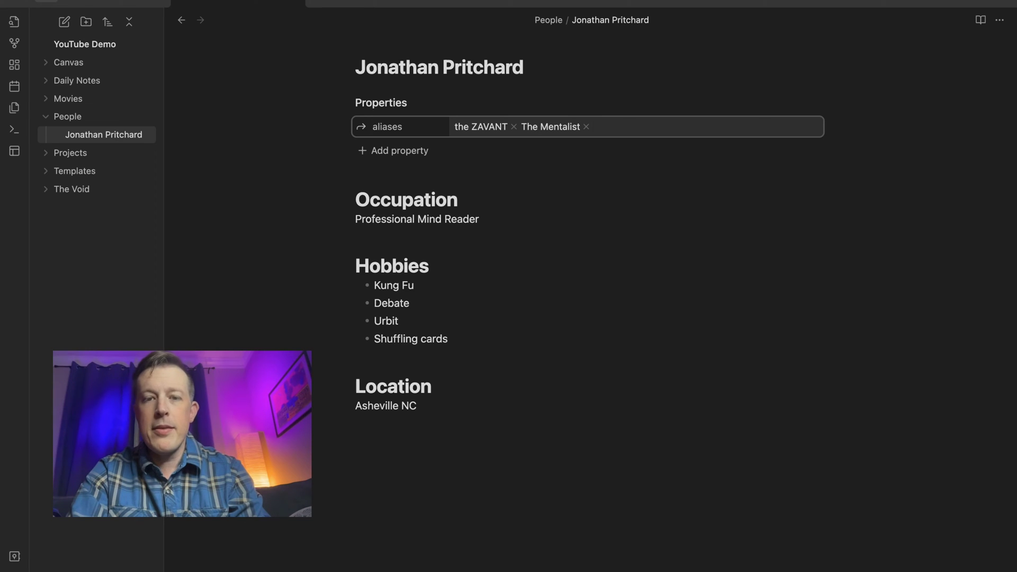
type("That Guy")
key("Return")
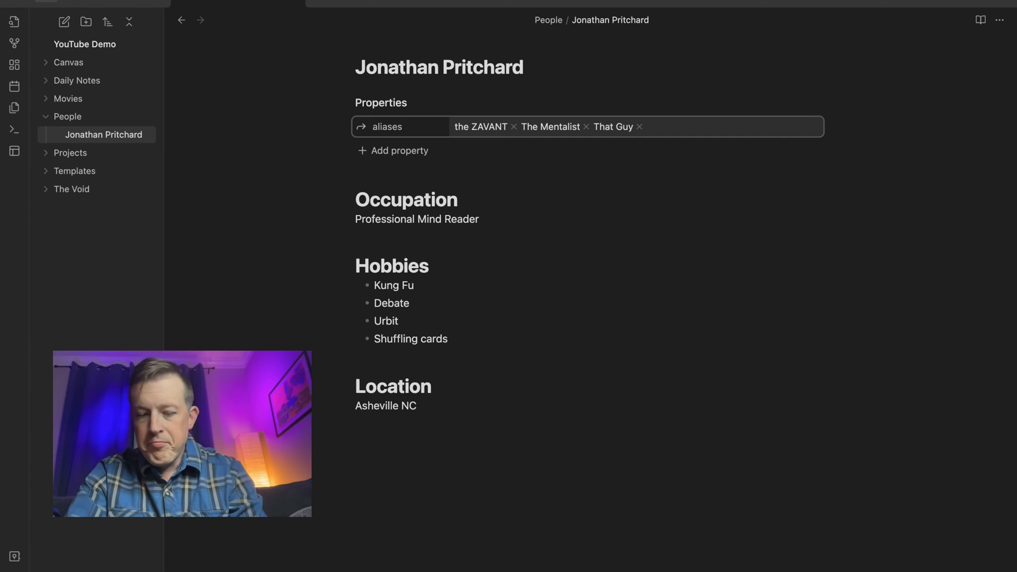
type("Mr. Pr")
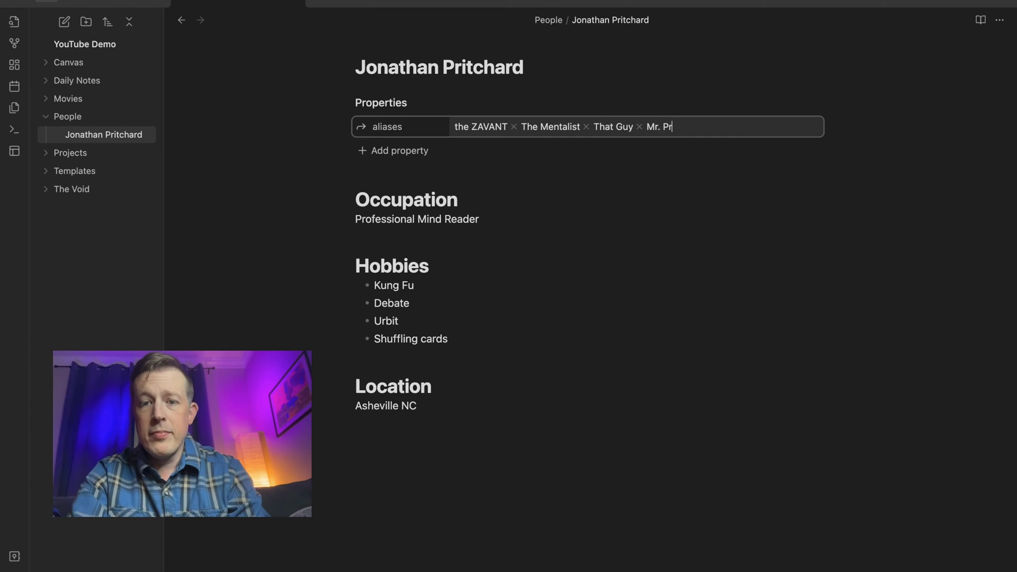
type("itchard")
key("Return")
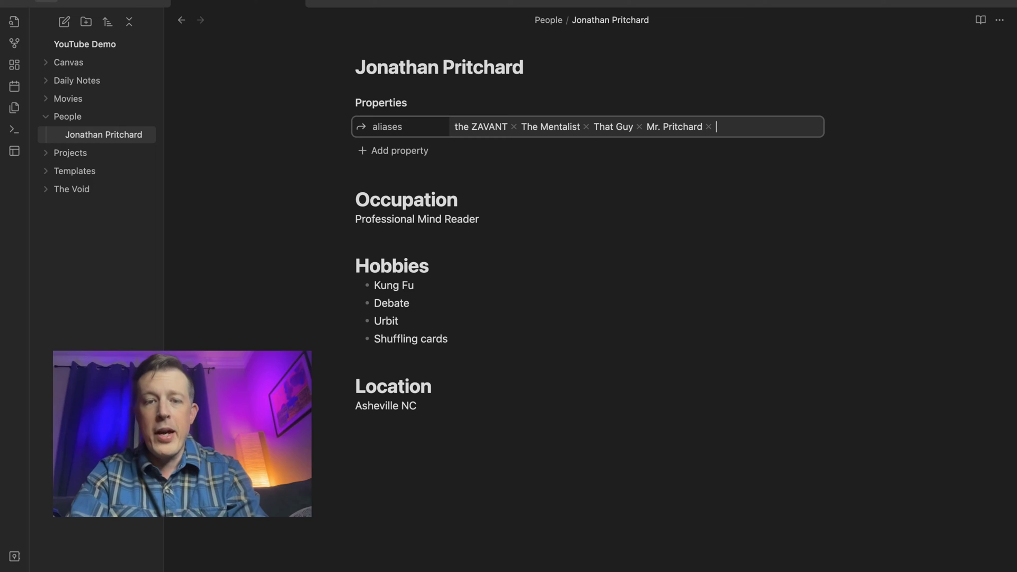
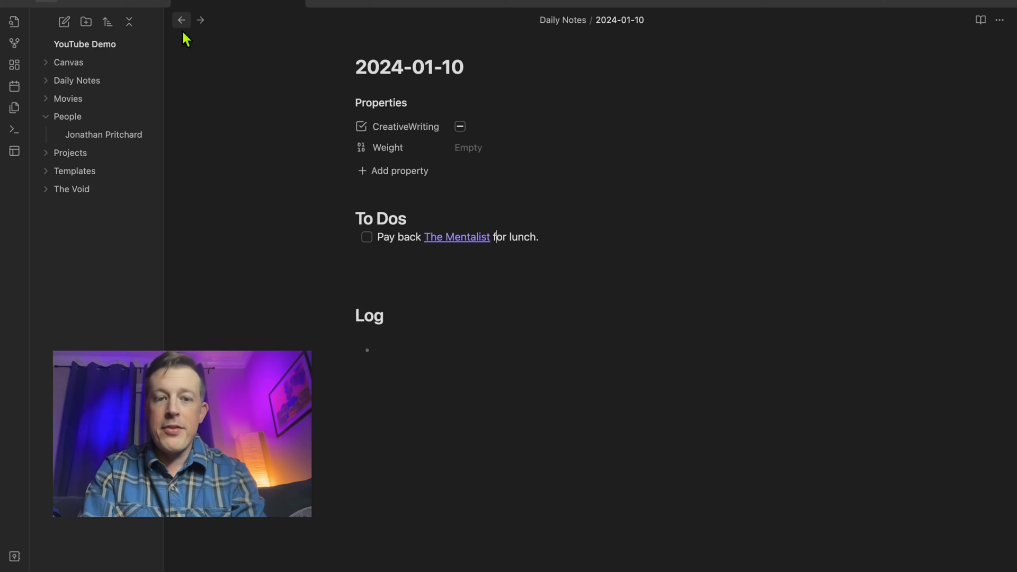
- Delete 'The Mentalist' after the pipe so the to-do's link has empty display text
key("Left")
key("Left")
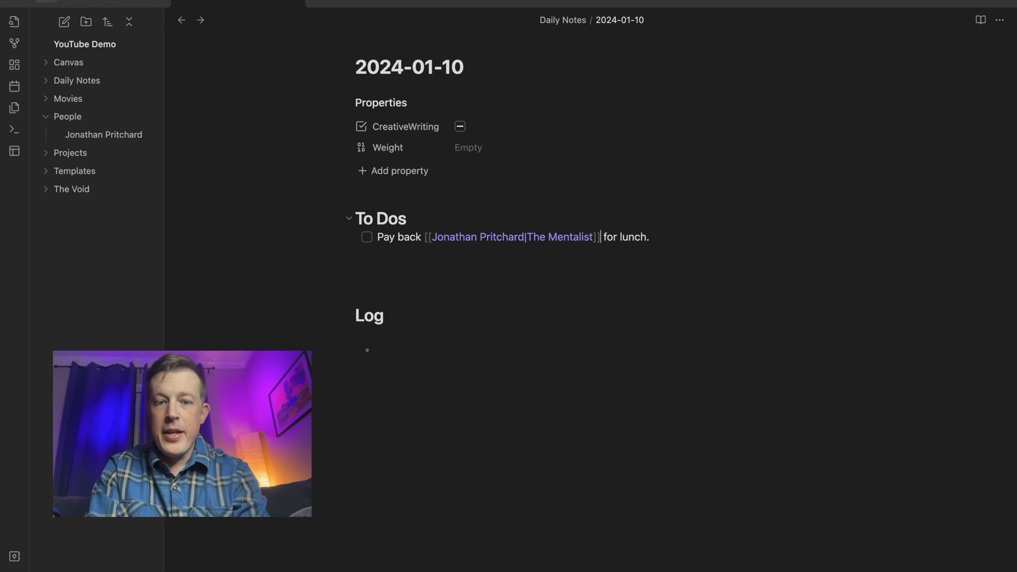
key("Left")
key("BackSpace")
key("BackSpace")
key("BackSpace")
key("BackSpace")
key("BackSpace")
key("BackSpace")
key("BackSpace")
key("BackSpace")
key("BackSpace")
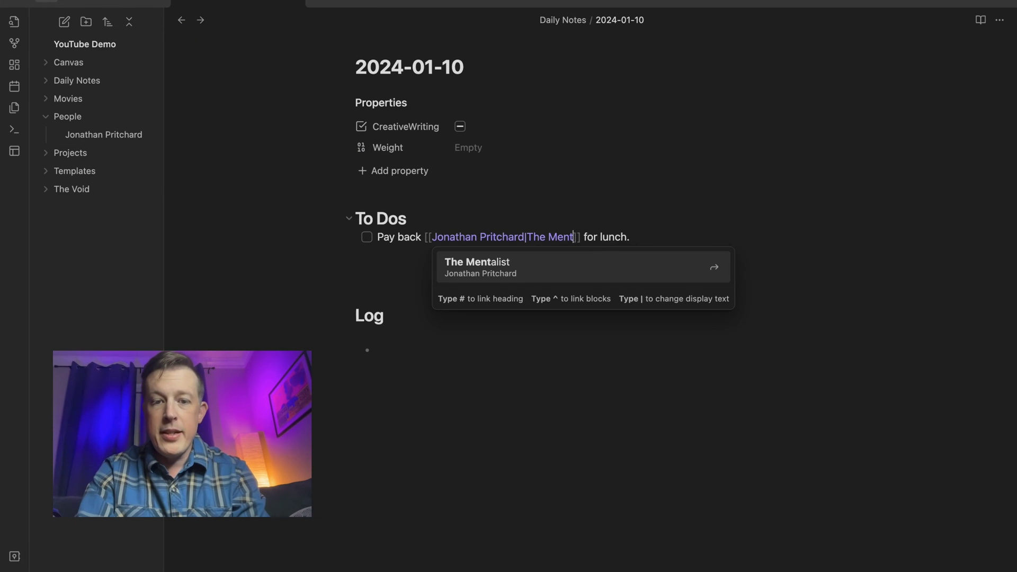
key("BackSpace")
key("BackSpace")
key("BackSpace")
key("BackSpace")
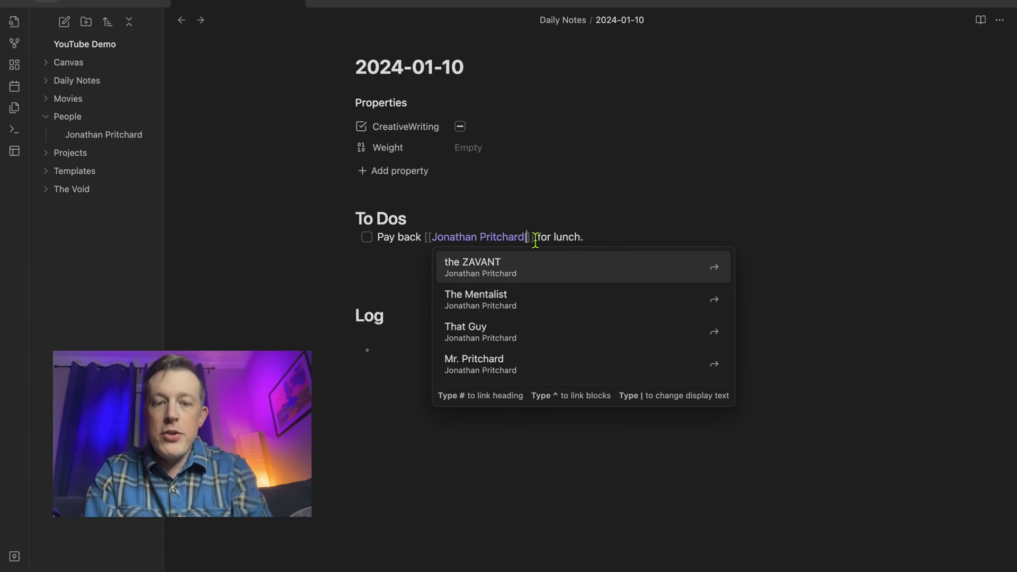
- Erase the old alias link and relink the to-do to the person's note from the suggestions
key("Right")
key("Right")
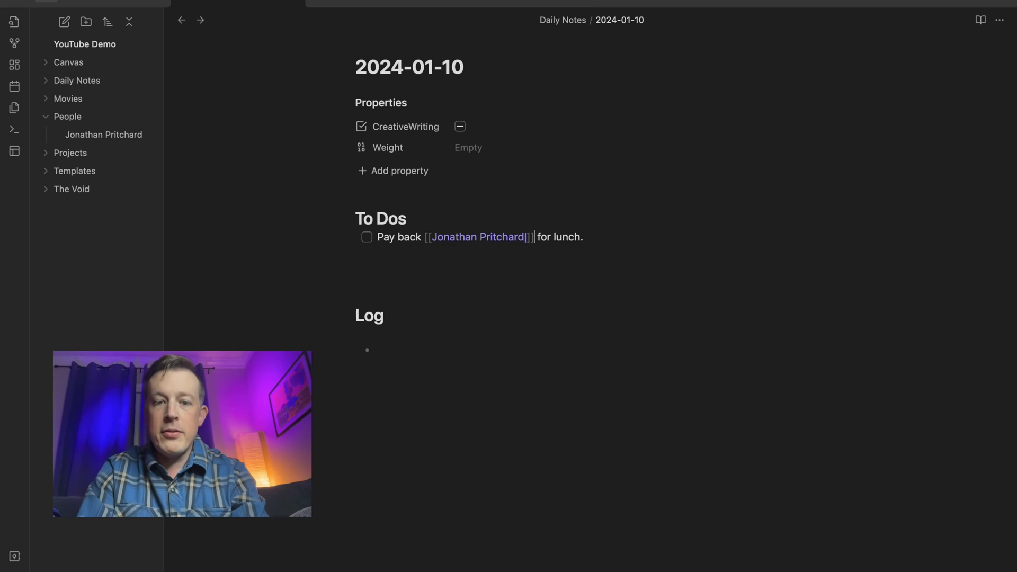
key("BackSpace")
key("BackSpace")
key("BackSpace")
key("BackSpace")
key("BackSpace")
key("BackSpace")
key("BackSpace")
key("BackSpace")
key("BackSpace")
key("BackSpace")
key("BackSpace")
key("BackSpace")
key("BackSpace")
key("BackSpace")
key("BackSpace")
key("BackSpace")
key("BackSpace")
key("BackSpace")
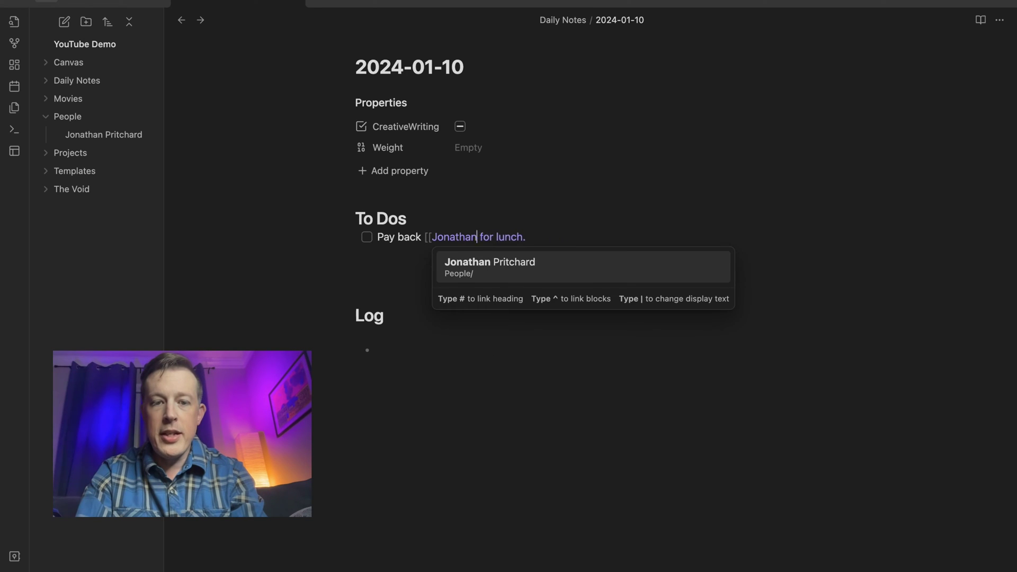
key("BackSpace")
key("BackSpace")
key("BackSpace")
key("BackSpace")
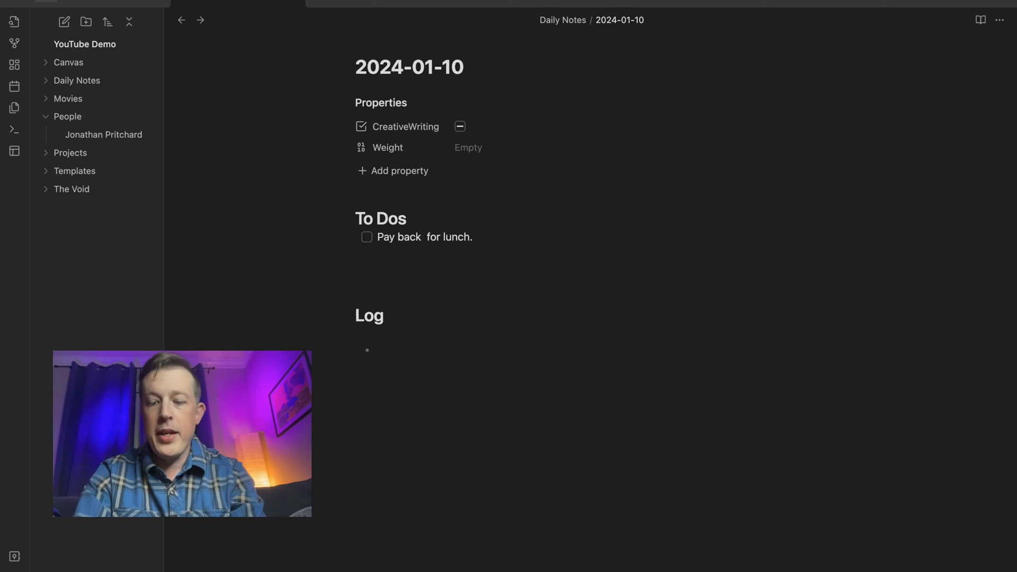
type("[[Jonathan")
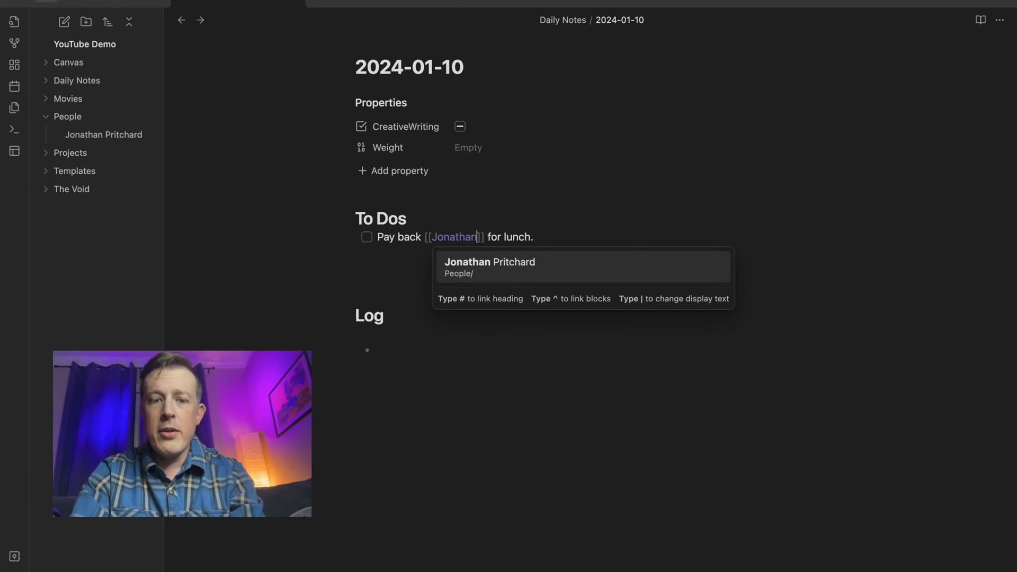
key("Return")
- Delete that link again and retype it with the person's full note name
key("Right")
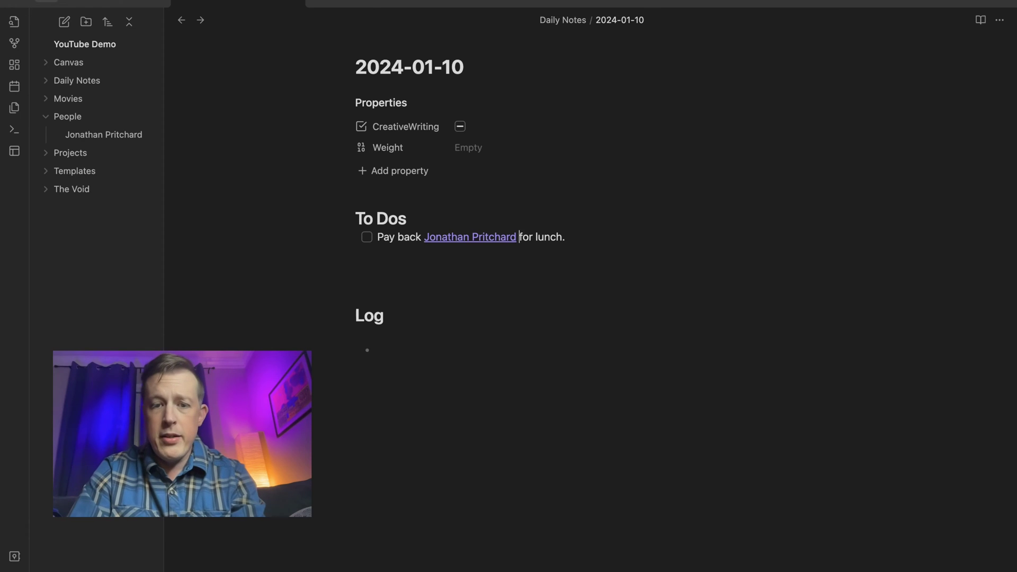
key("Left")
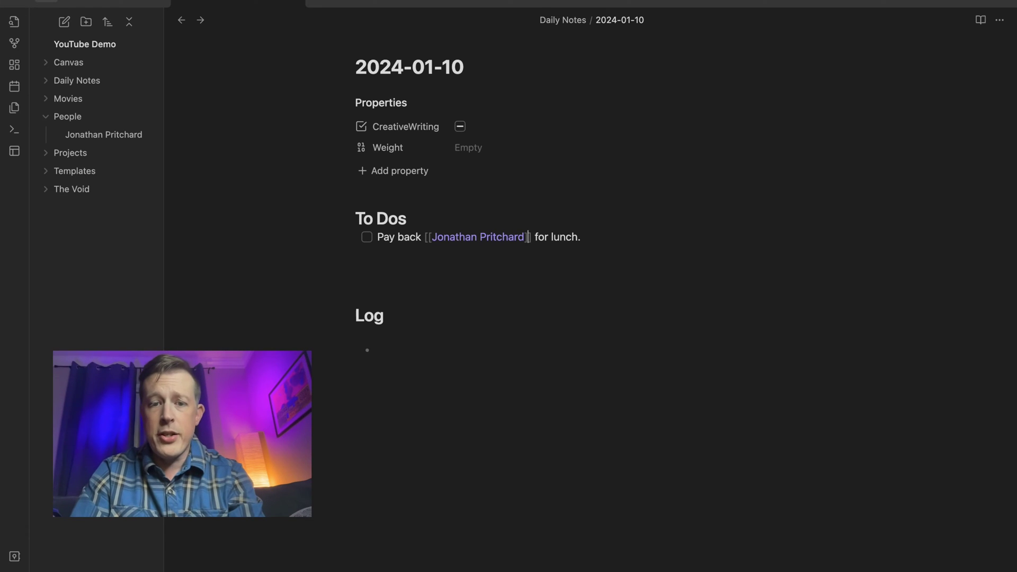
key("BackSpace")
key("BackSpace")
key("BackSpace")
key("BackSpace")
key("BackSpace")
key("BackSpace")
key("BackSpace")
key("BackSpace")
key("BackSpace")
key("BackSpace")
key("BackSpace")
key("BackSpace")
key("BackSpace")
key("BackSpace")
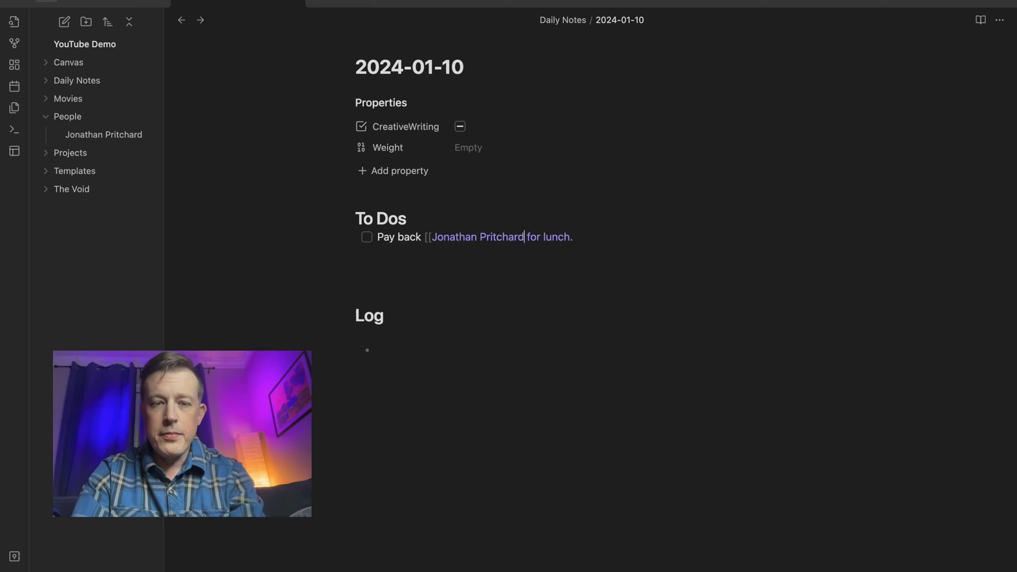
key("BackSpace")
key("BackSpace")
key("BackSpace")
key("BackSpace")
key("BackSpace")
key("BackSpace")
key("BackSpace")
key("BackSpace")
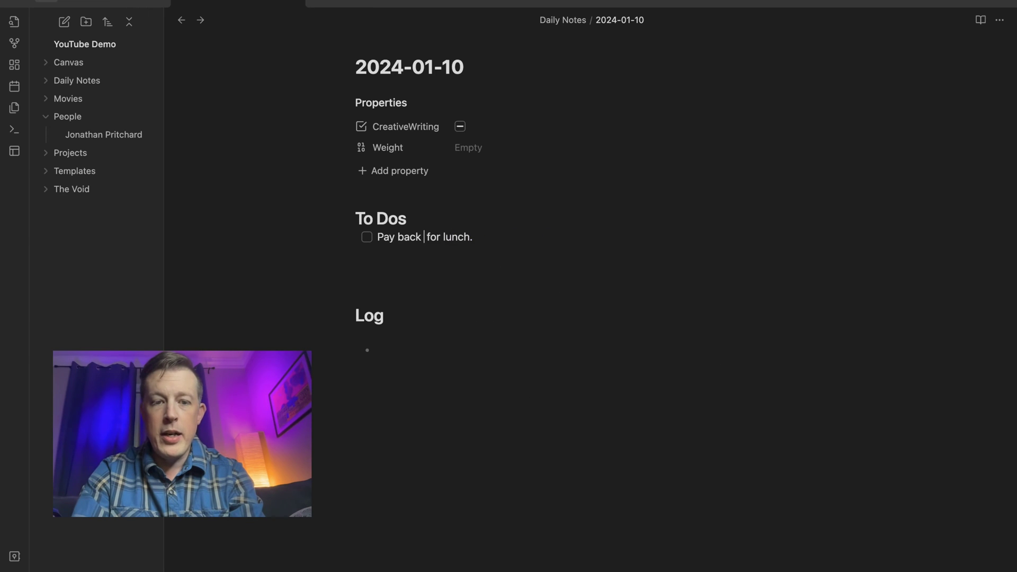
type("[[Jonathan")
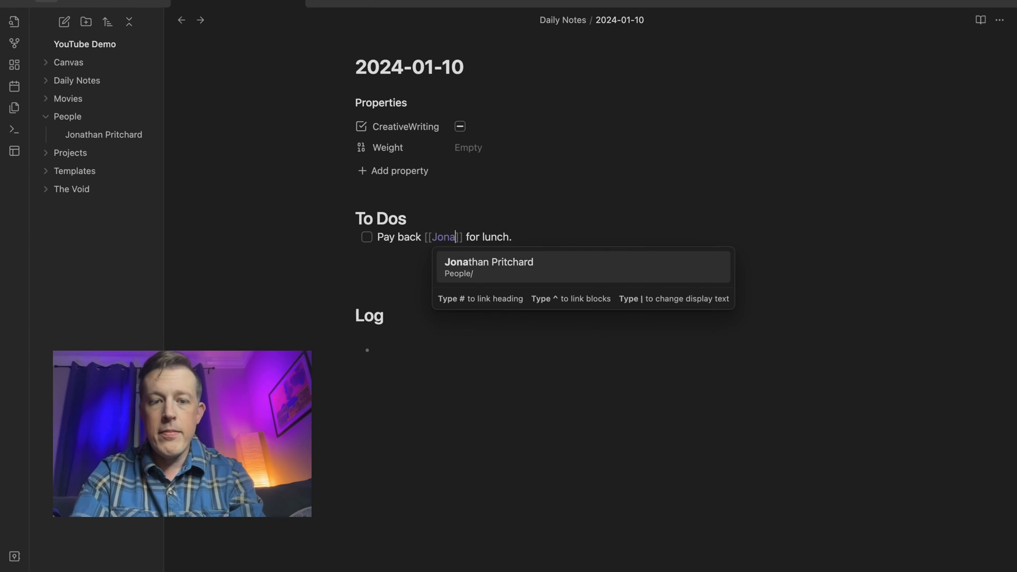
type(" Pritchard")
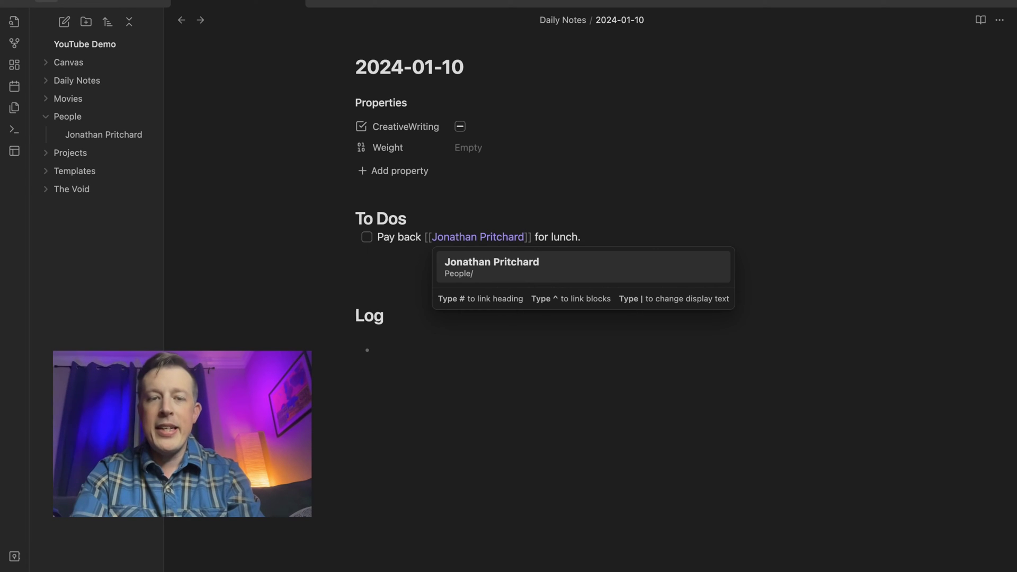
- Add a pipe and choose the person's formal 'Mr.' alias as the link's display text
type("|")
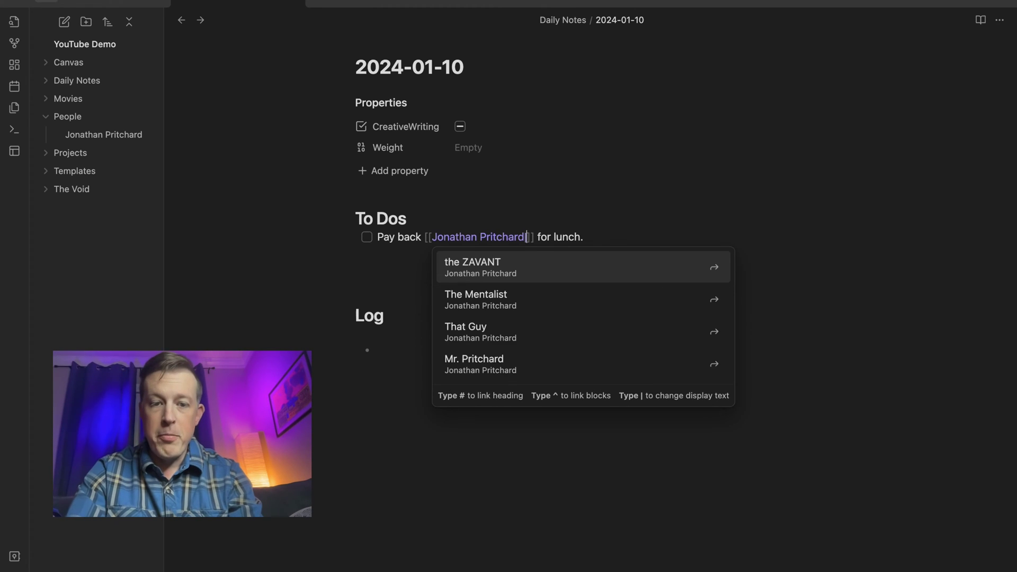
key("Down")
key("Down")
key("Down")
key("Down")
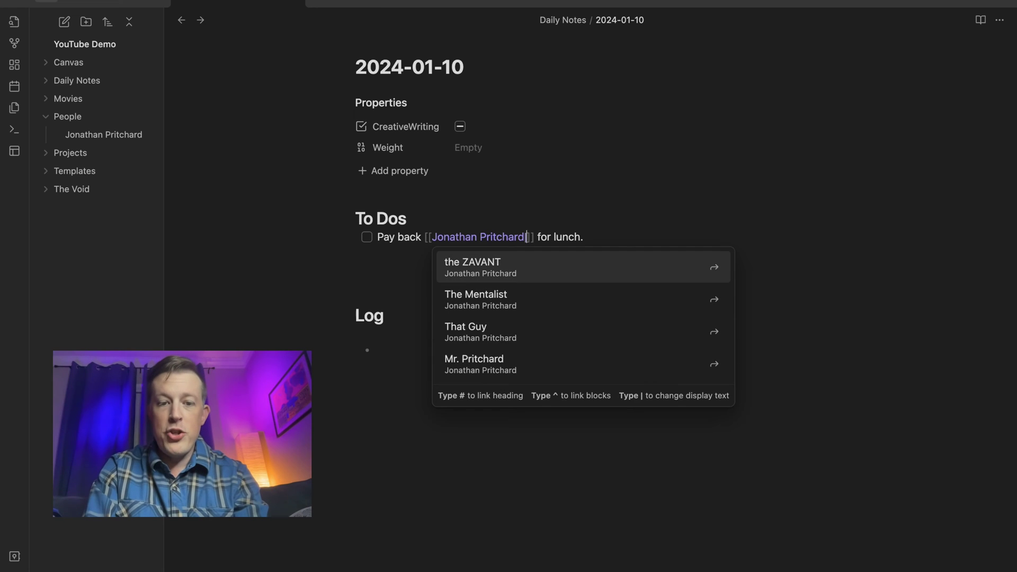
key("Up")
key("Up")
key("Up")
key("Down")
key("Down")
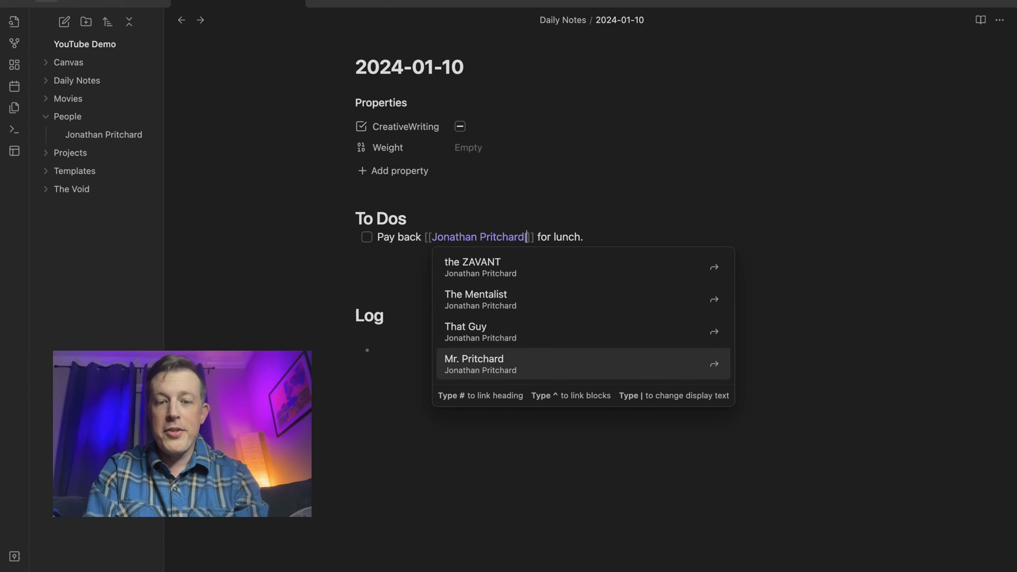
key("Up")
key("Down")
key("Return")
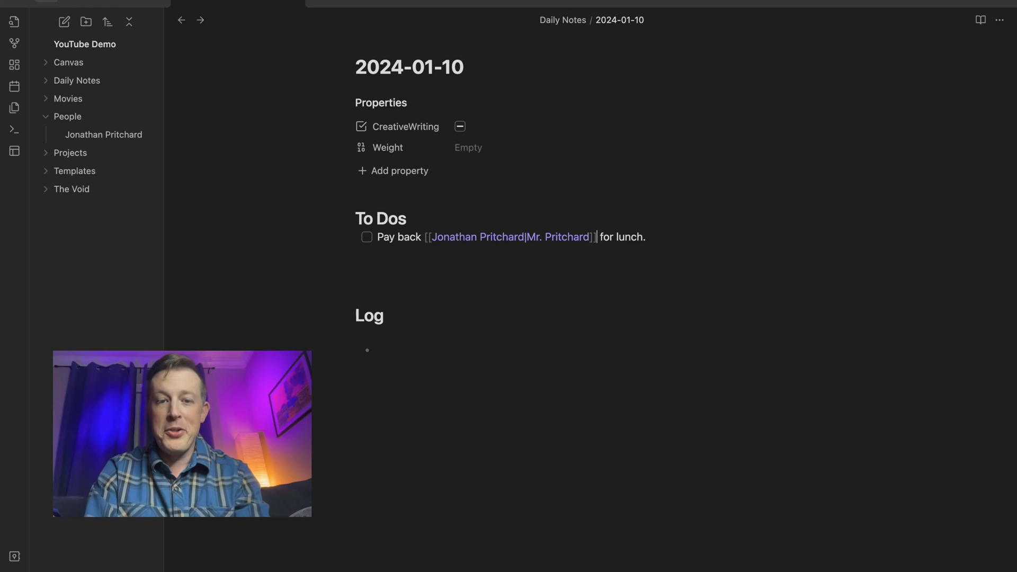
key("Right")
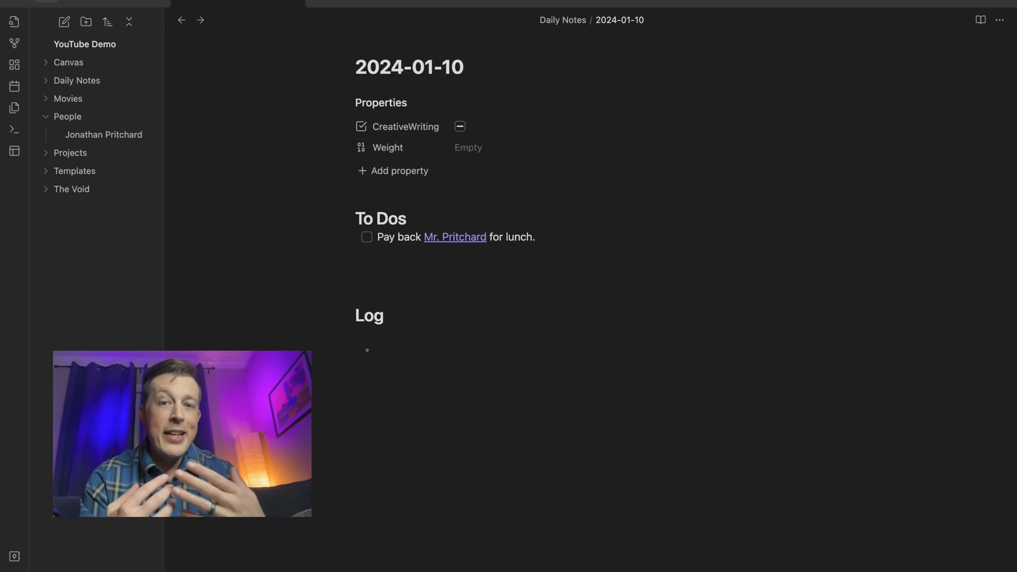
- Insert '#' after the note name in the link to list the Occupation, Hobbies and Location headings
left_click(594, 237)
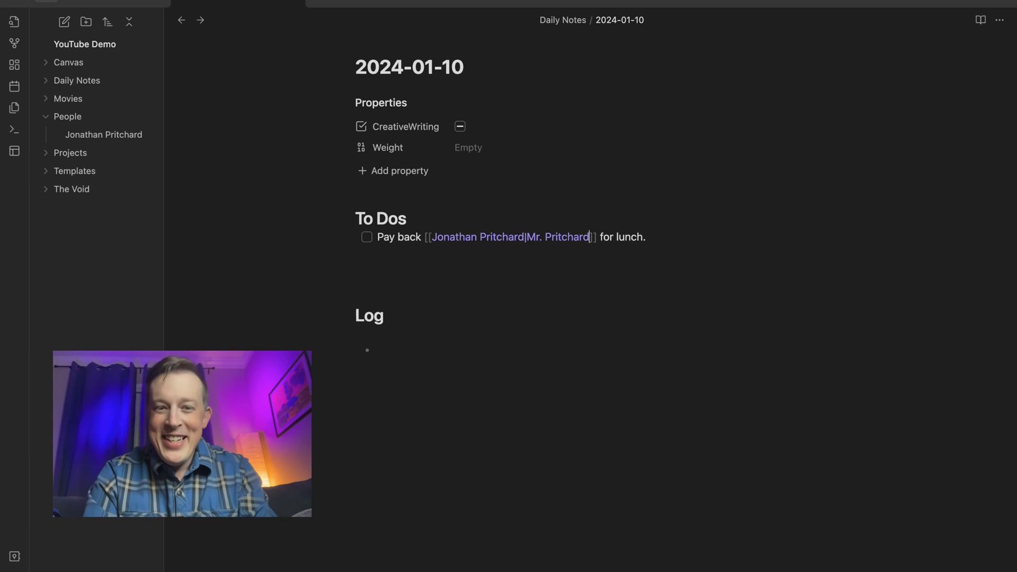
key("Left")
key("Left")
key("Left")
key("Left")
key("Left")
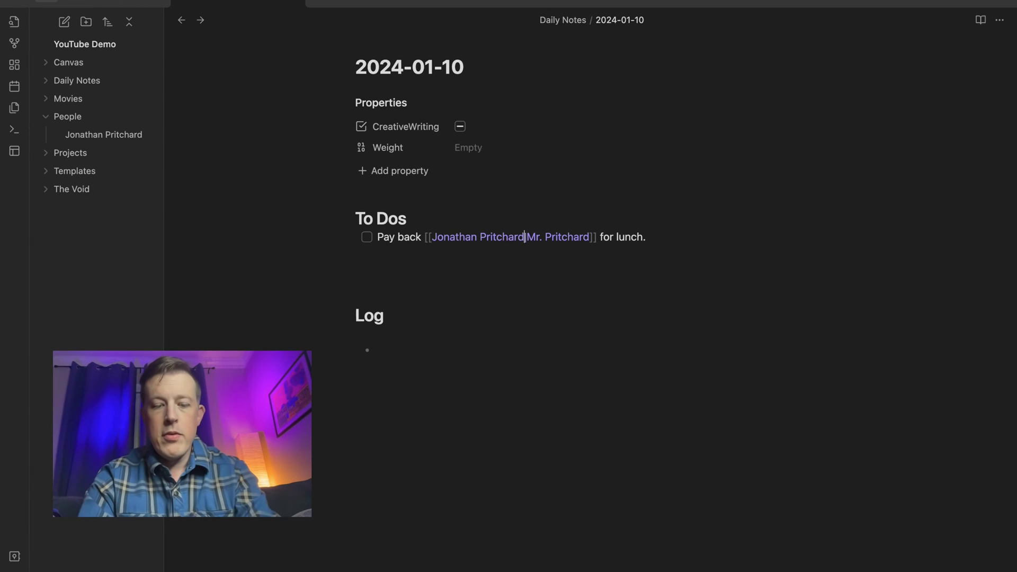
type("#")
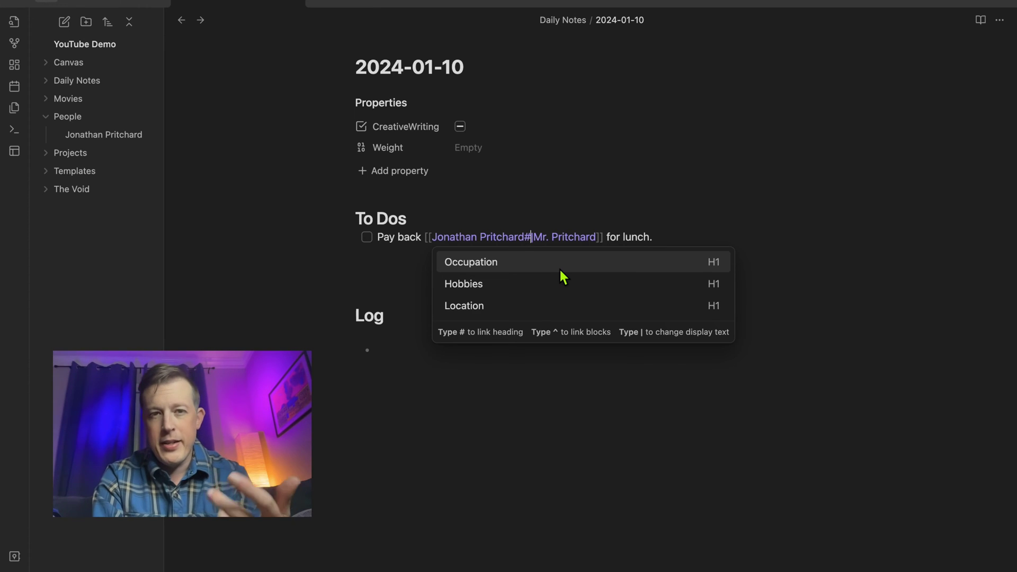
- Try the Occupation heading, then remove it and the '#' so the link targets the whole note
key("Return")
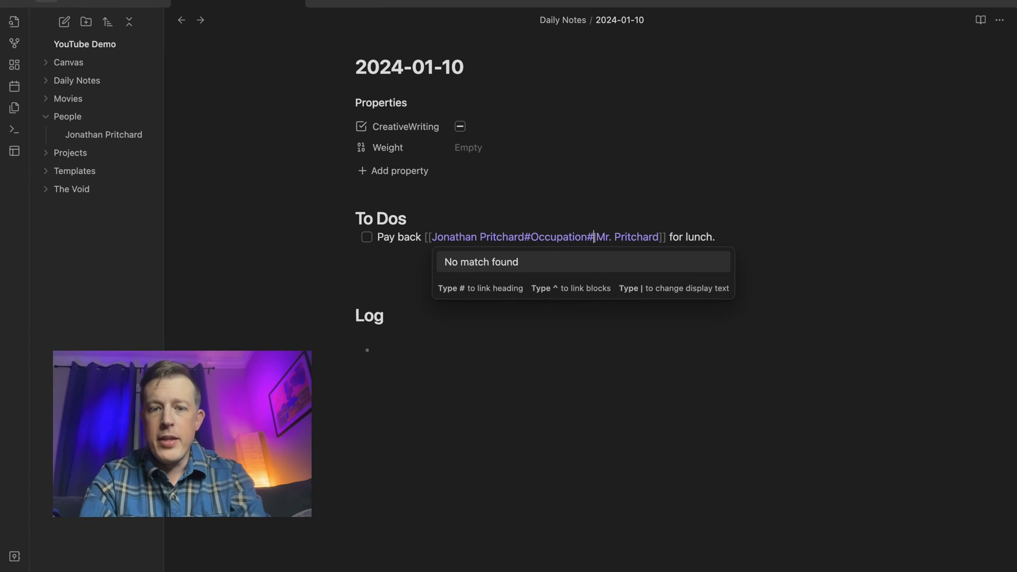
key("BackSpace")
key("BackSpace")
key("BackSpace")
key("BackSpace")
key("BackSpace")
key("BackSpace")
key("BackSpace")
key("BackSpace")
key("BackSpace")
key("BackSpace")
key("BackSpace")
key("BackSpace")
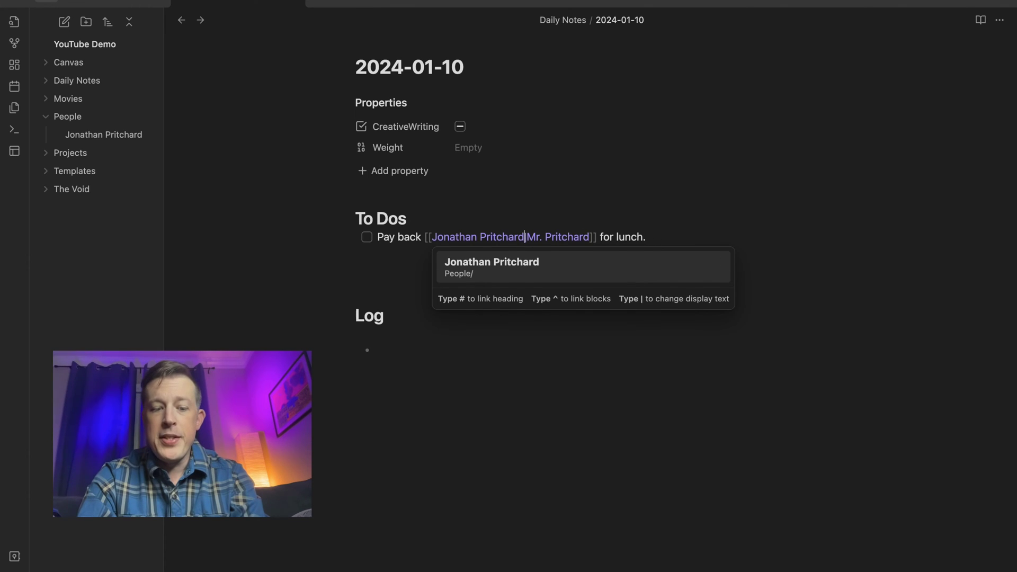
type("#")
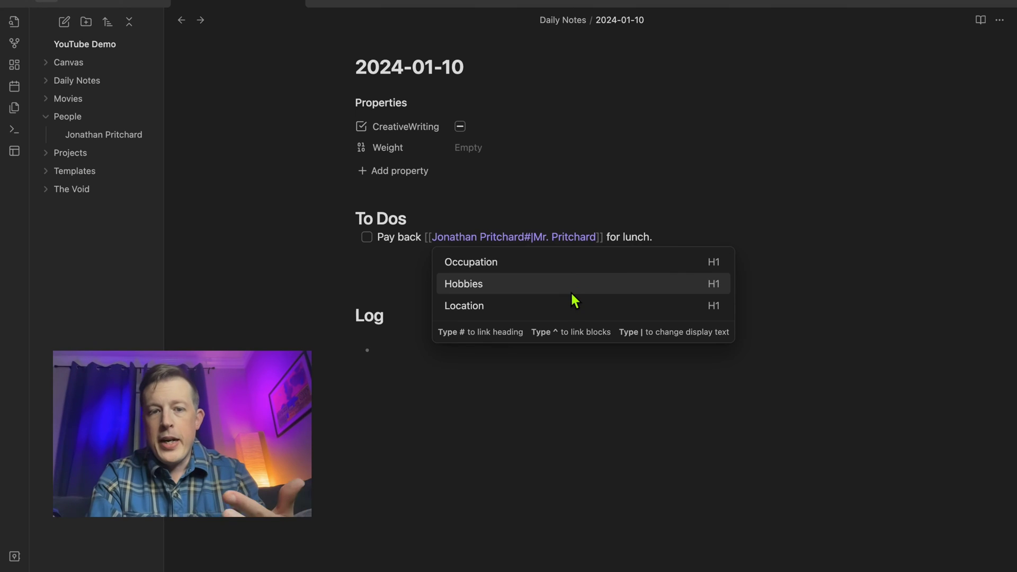
key("BackSpace")
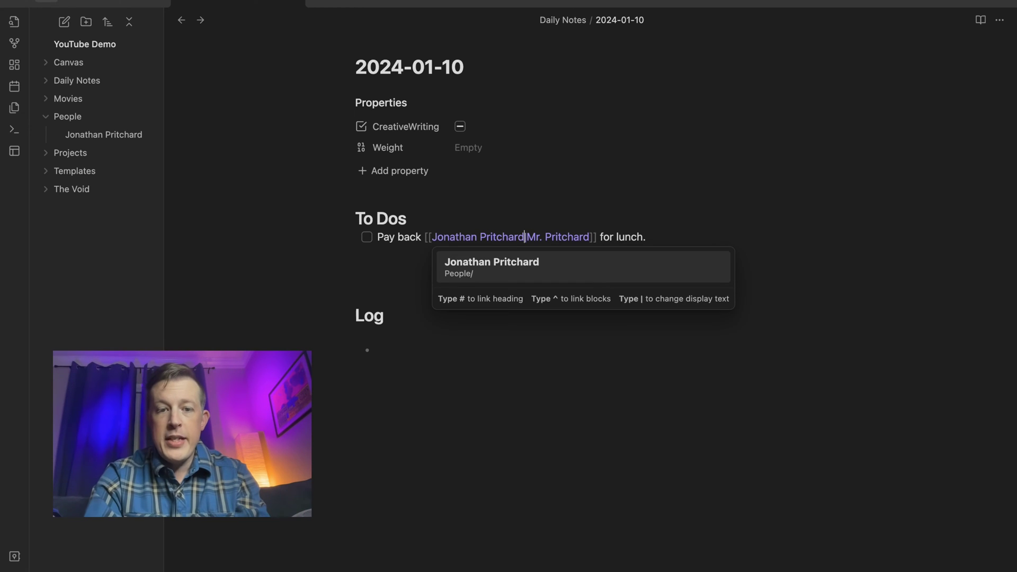
key("Escape")
left_click(516, 223)
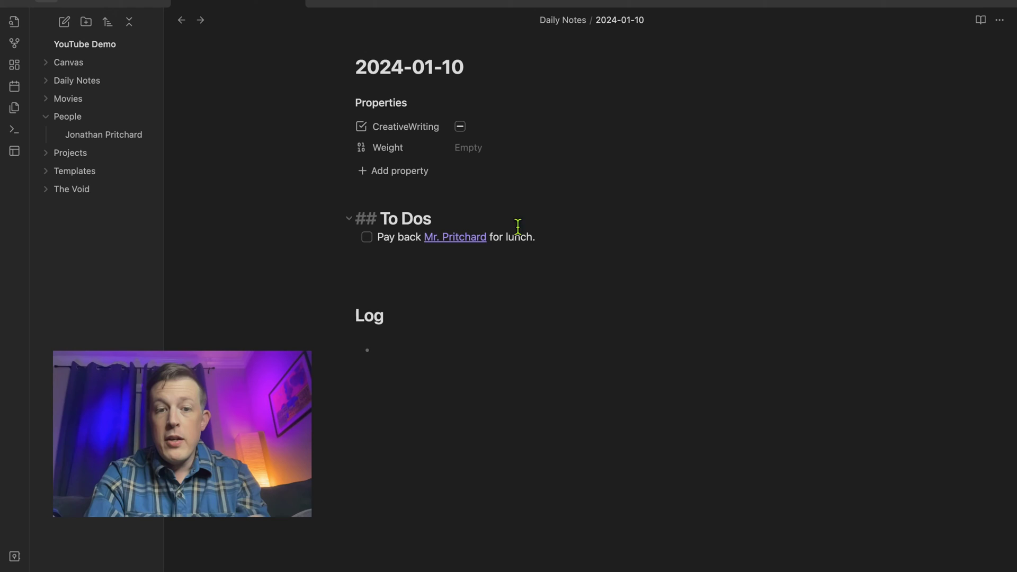
- In the person's note, add '## Another Area' with 'asdf' and a '### Last Area' heading below Location
left_click(455, 237)
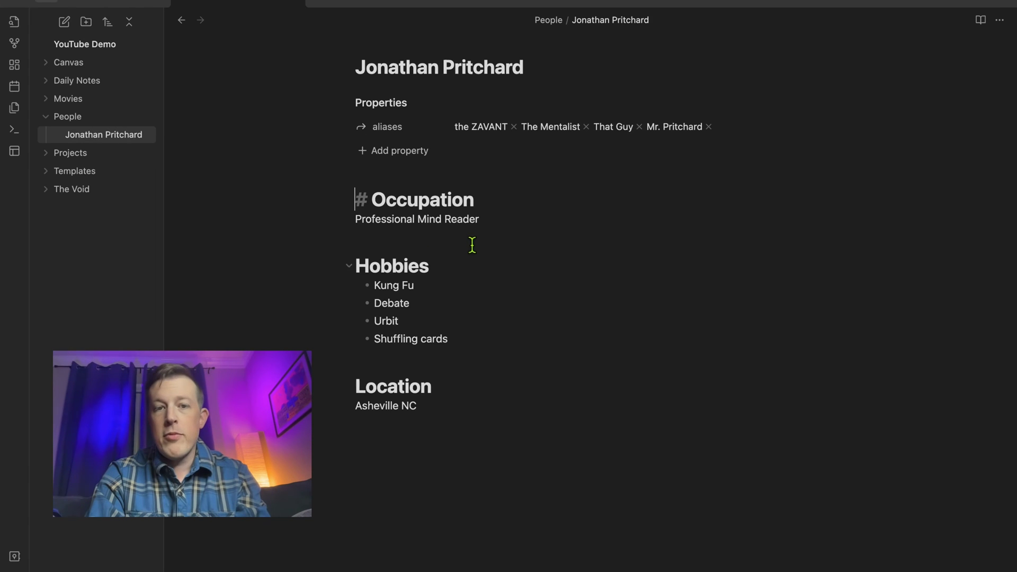
left_click(462, 431)
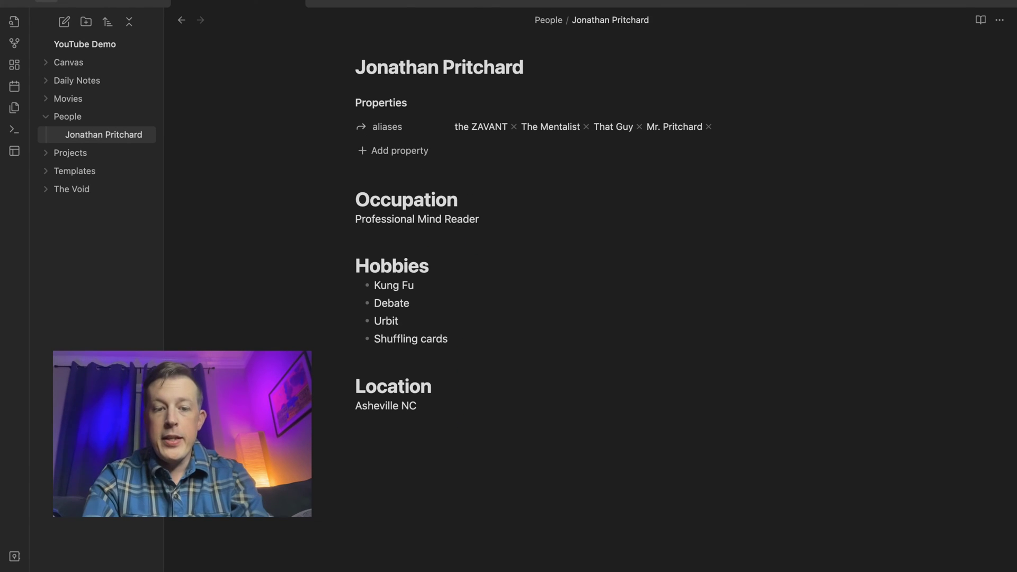
type("## ANot")
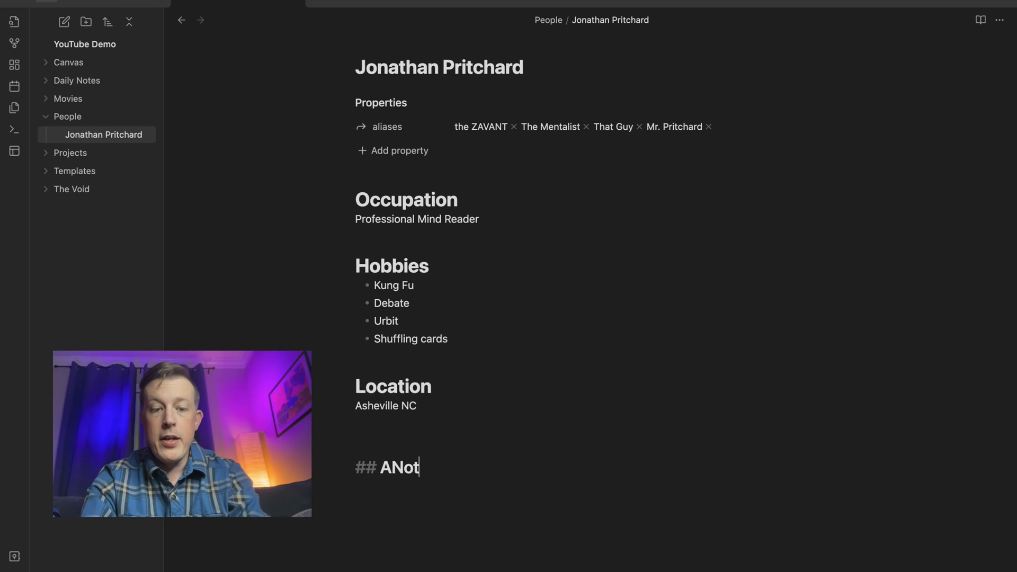
key("BackSpace")
key("BackSpace")
key("BackSpace")
type("nother Area")
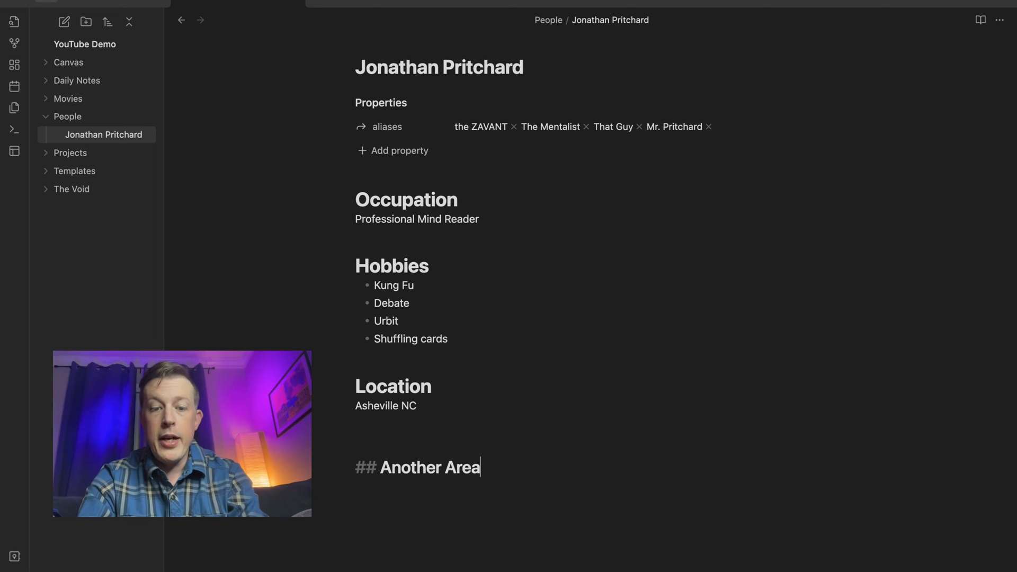
key("Return")
type("a")
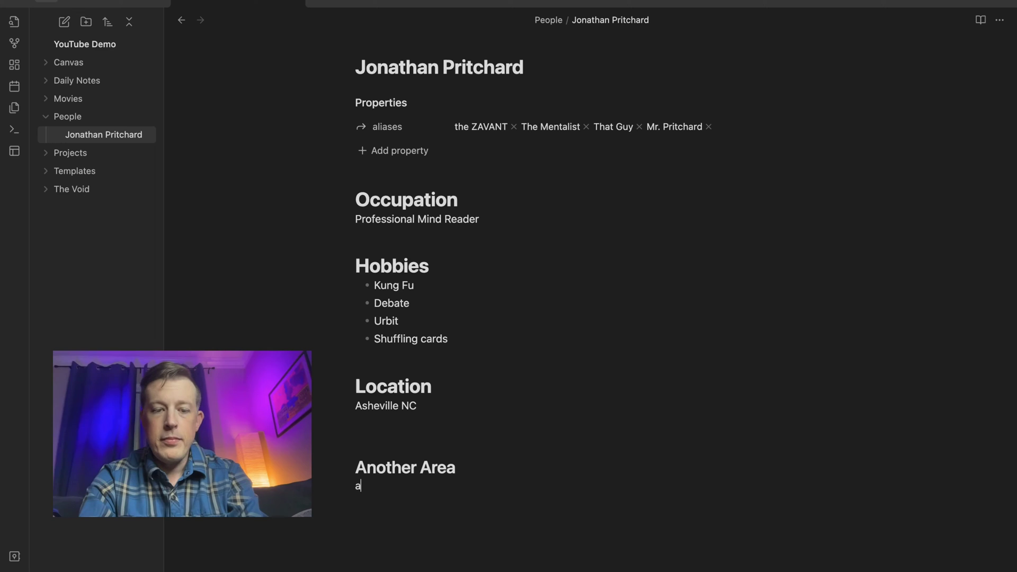
type("sdf  ### ")
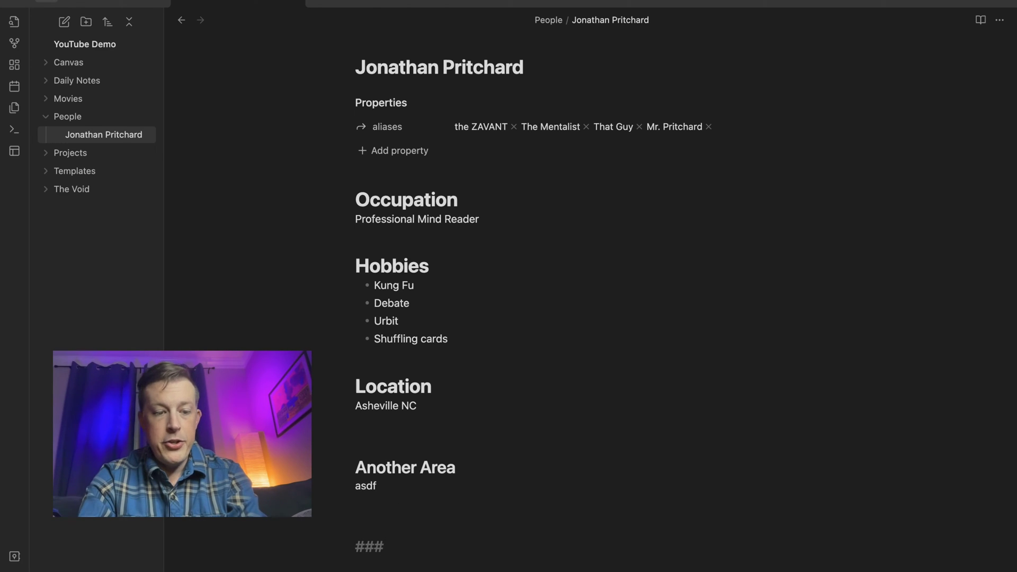
type("Last Area")
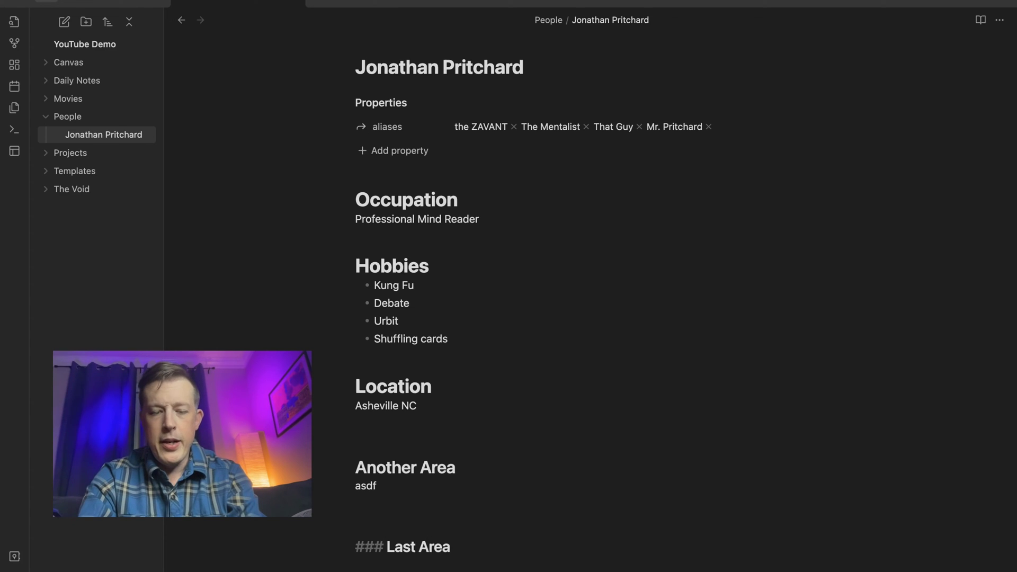
key("Return")
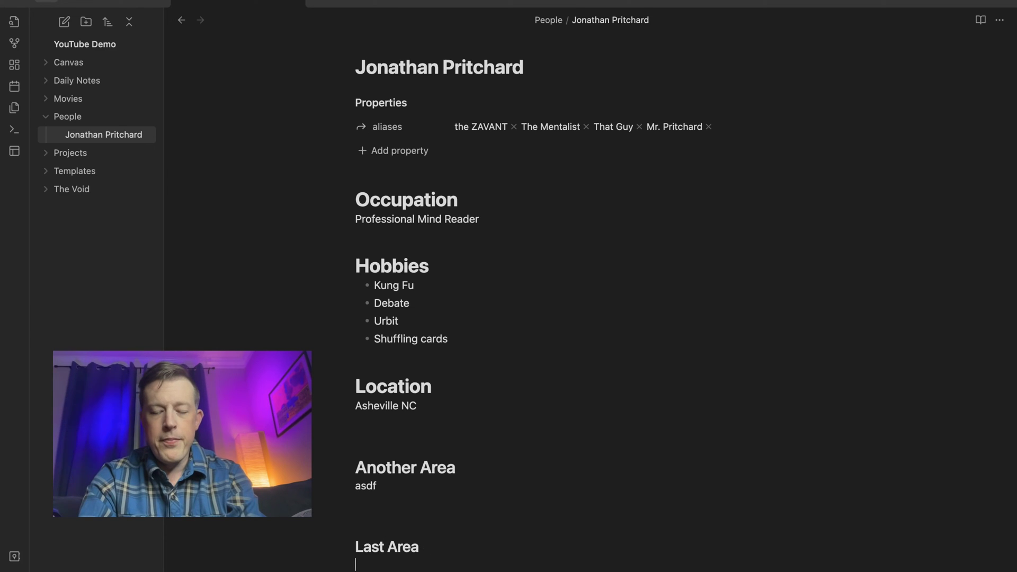
- Expand the ';bacon' filler text under Last Area and return to the 2024-01-10 daily note
type("on")
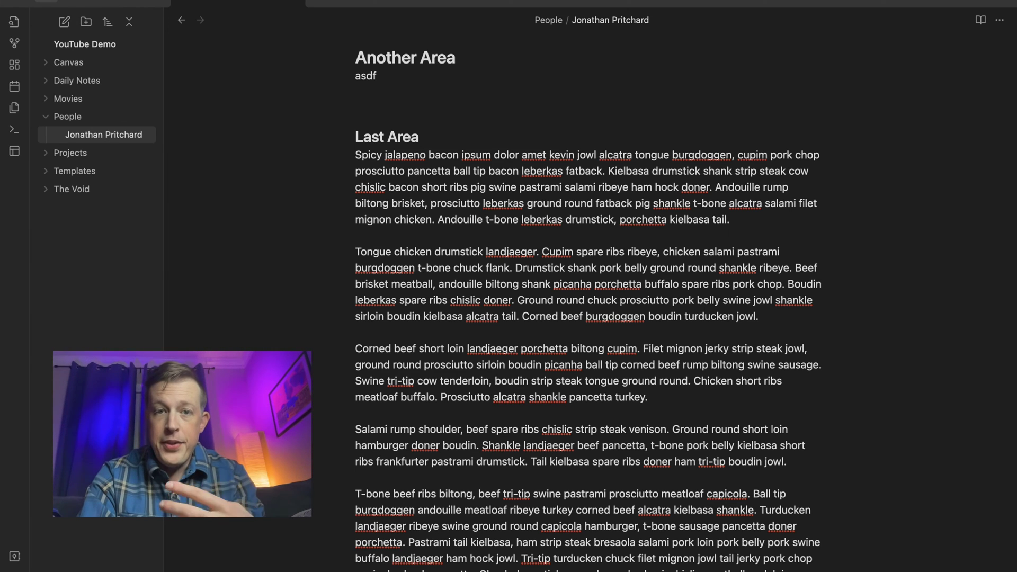
scroll(588, 297, "up", 8)
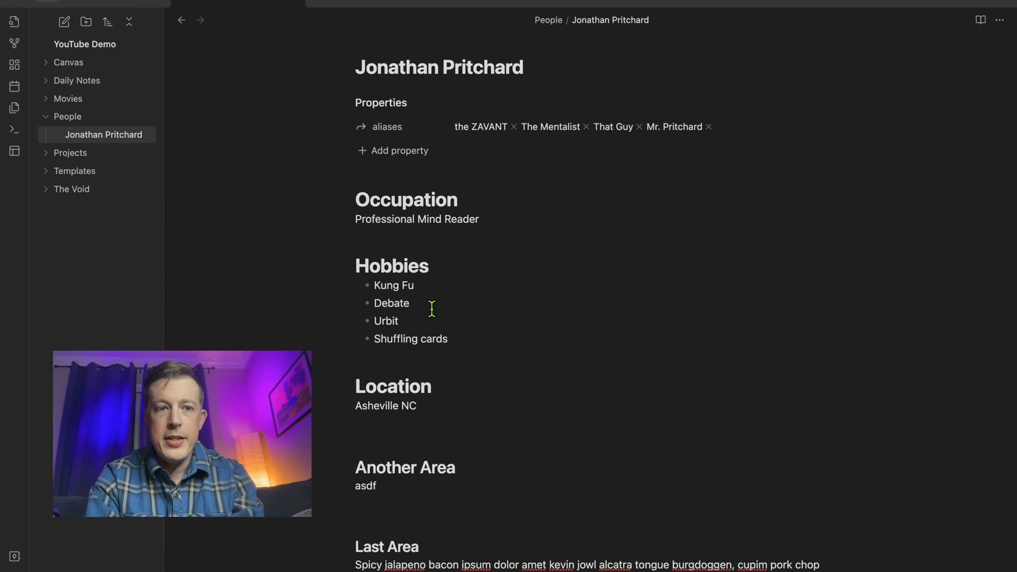
left_click(181, 20)
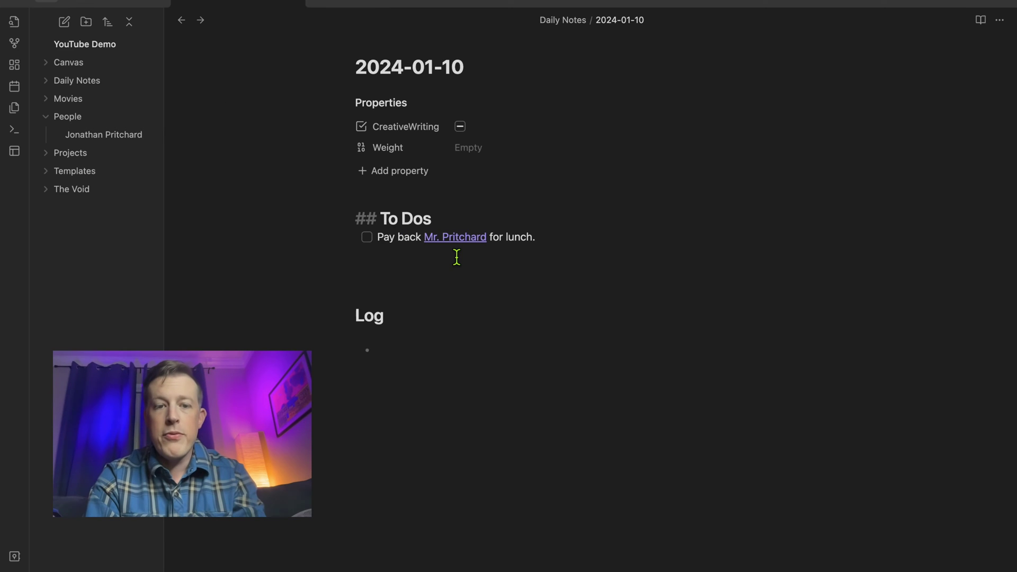
- Insert '#Another Area' before the pipe so the 'Mr.' alias link targets that heading
key("Down")
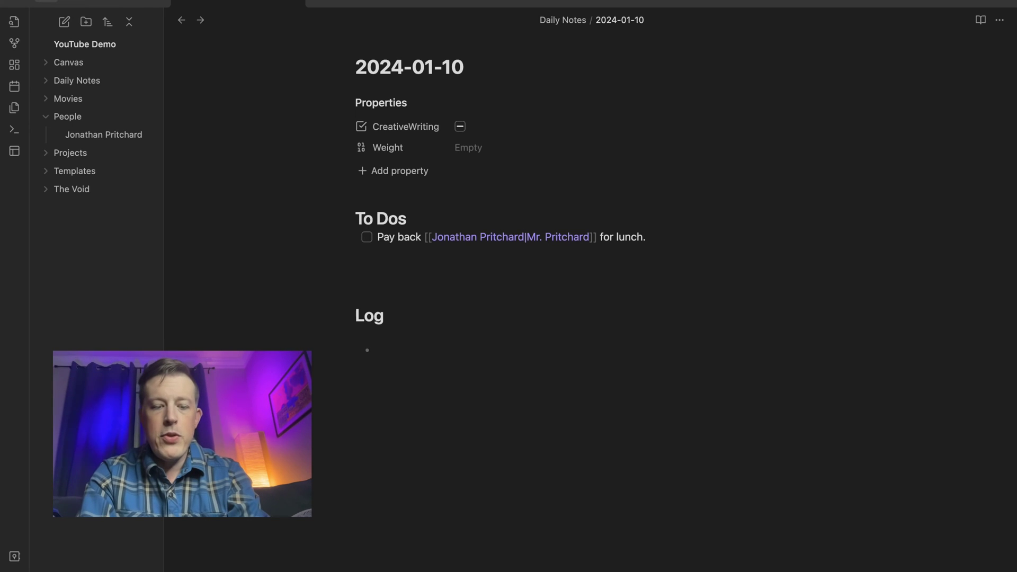
type("#")
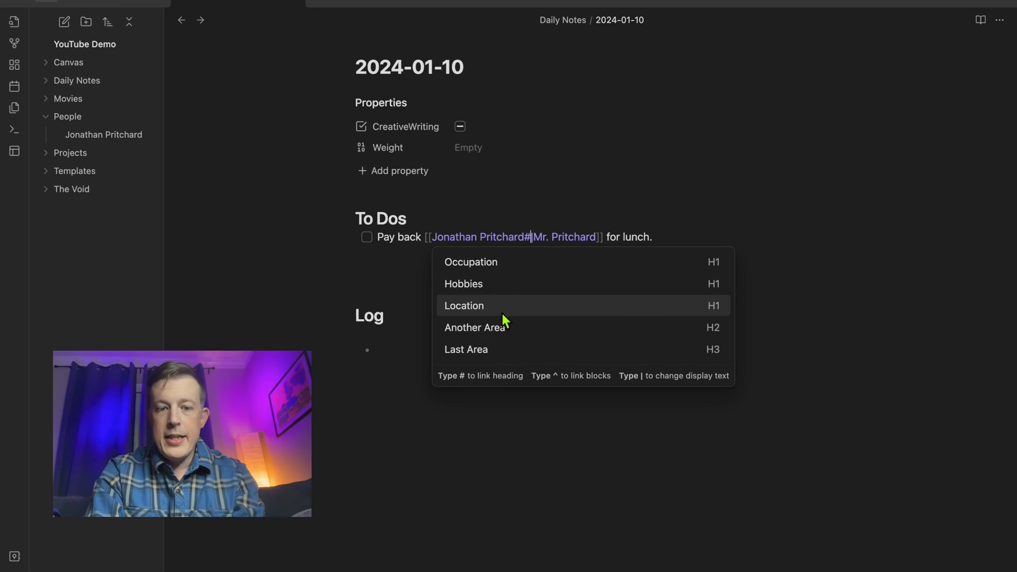
left_click(470, 329)
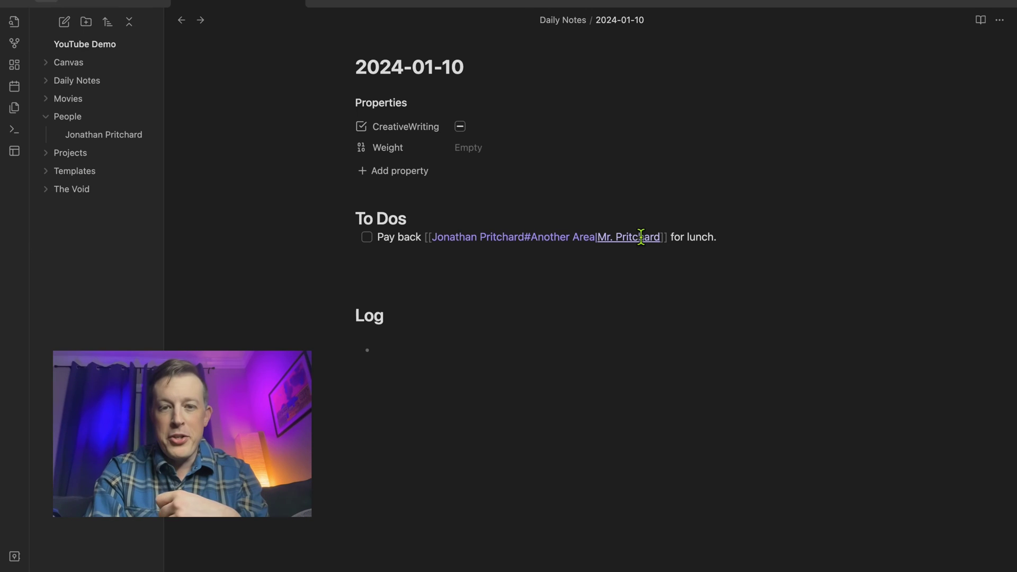
left_click(686, 236)
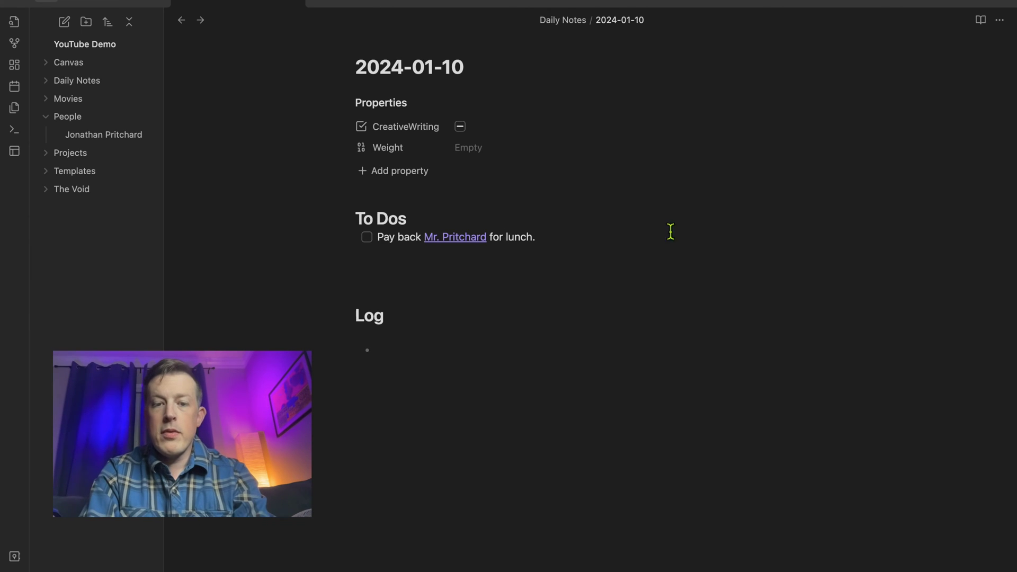
- Follow the alias link to the Another Area section of the person's note
left_click(447, 239)
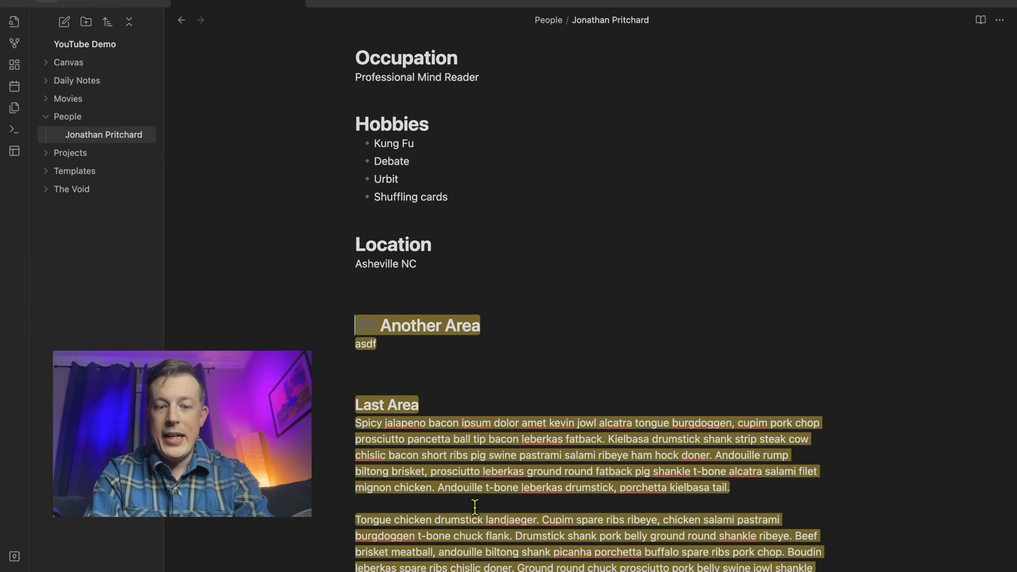
scroll(499, 440, "down", 4)
scroll(499, 440, "down", 3)
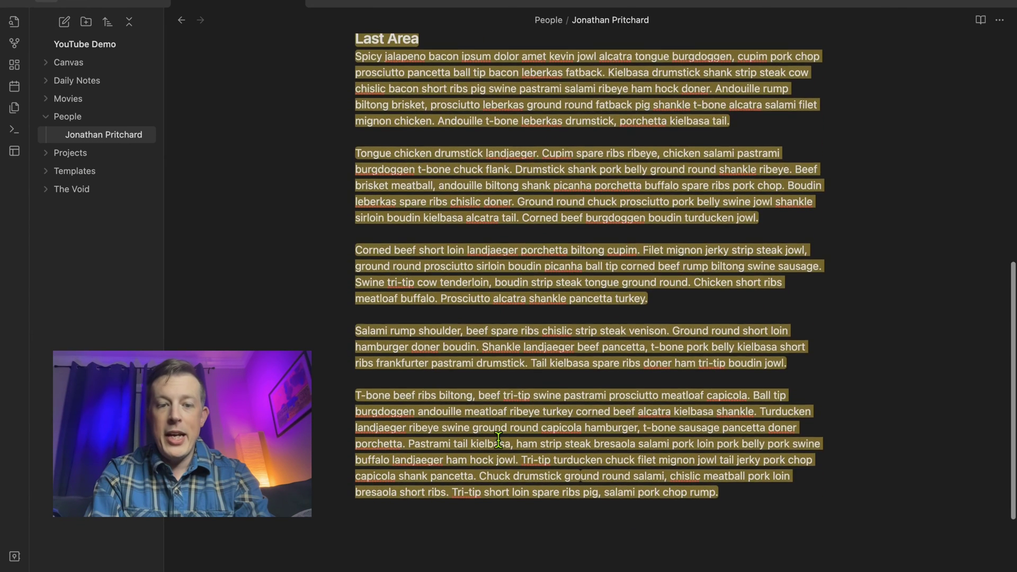
scroll(498, 439, "up", 10)
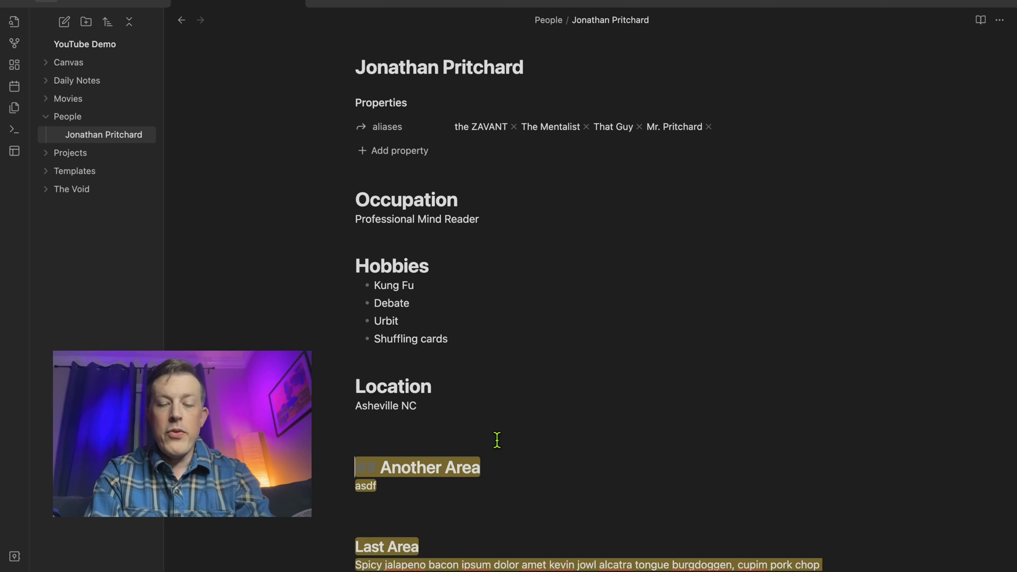
scroll(493, 440, "down", 9)
scroll(497, 439, "down", 3)
scroll(497, 440, "up", 12)
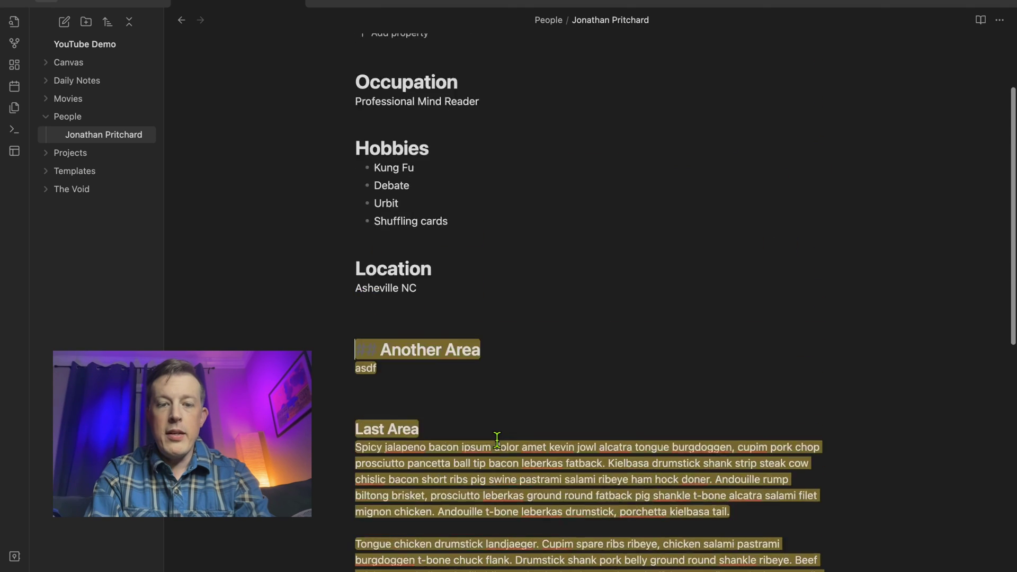
- Add '## Second Area Heading' above Last Area and return to the 2024-01-10 daily note
left_click(464, 523)
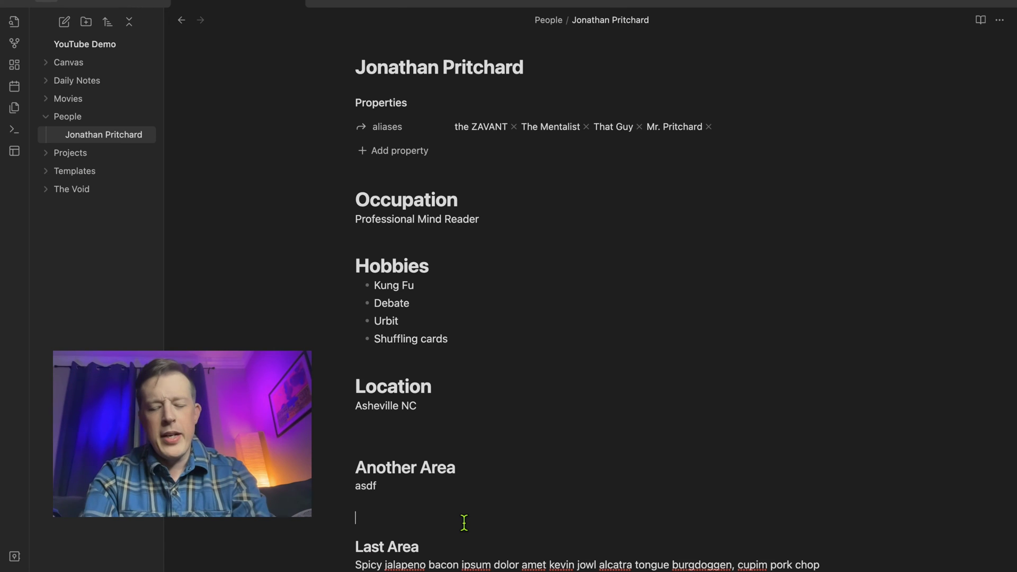
type("#")
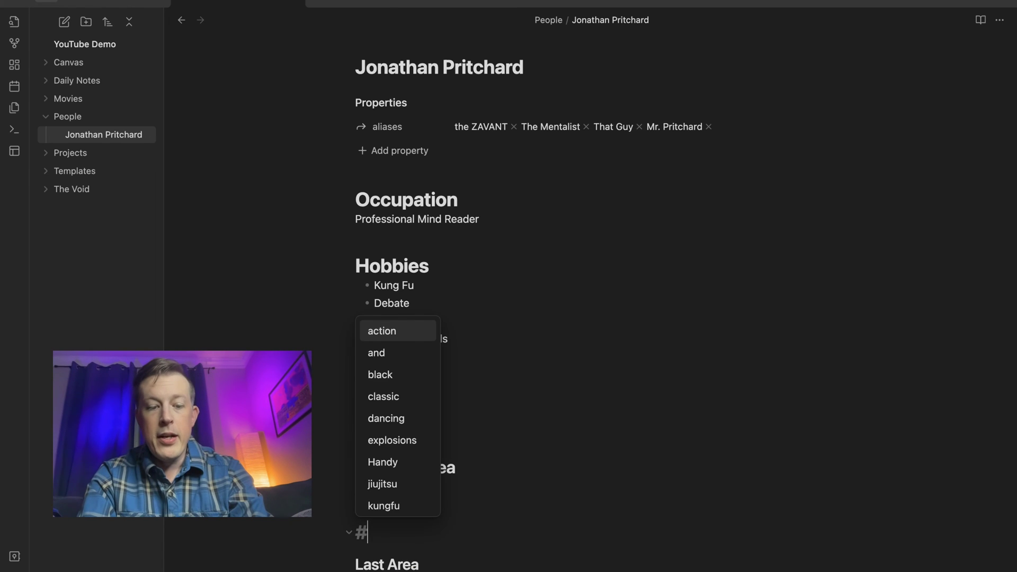
type("# Seco")
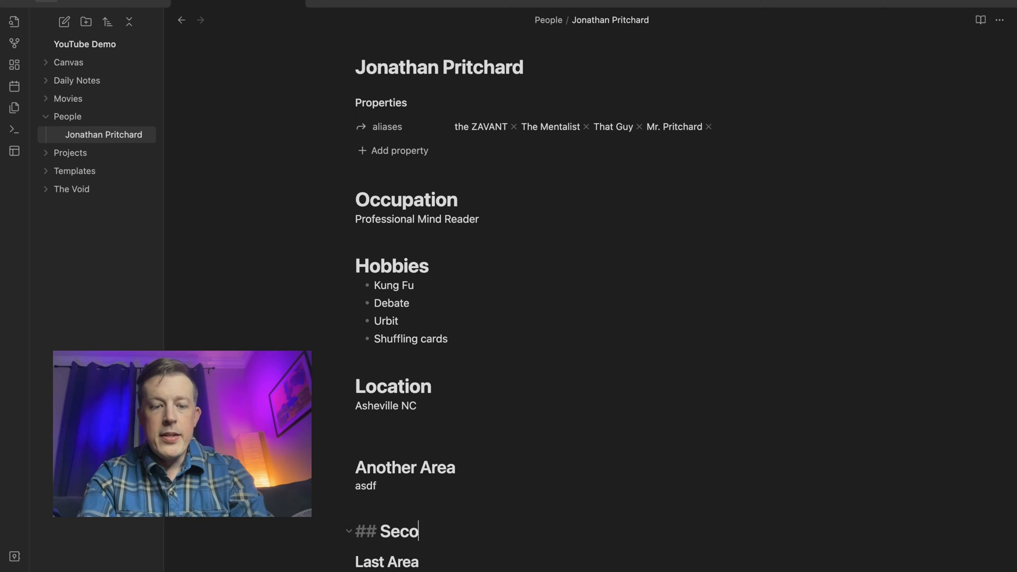
type("nd Area Heading")
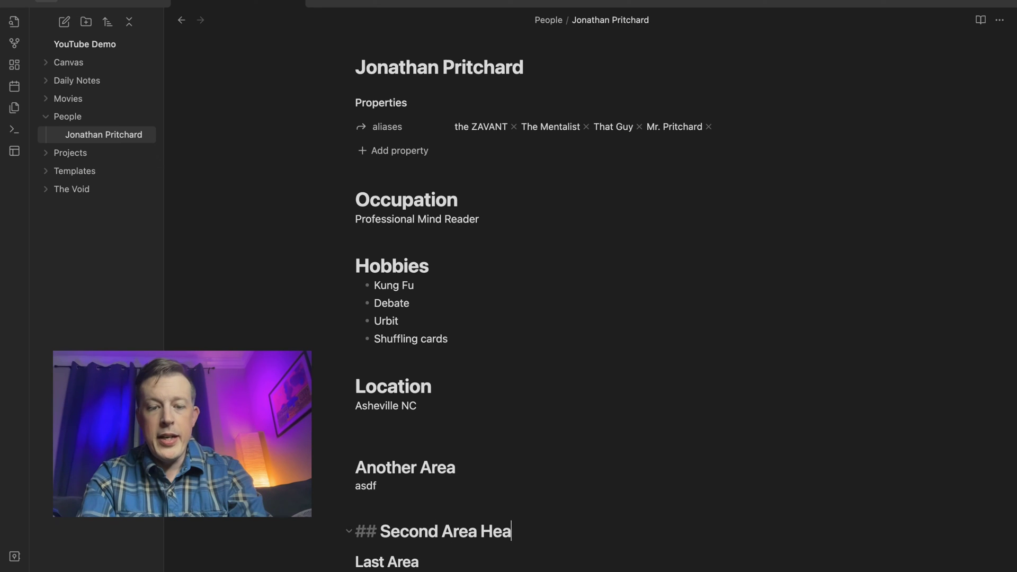
left_click(638, 378)
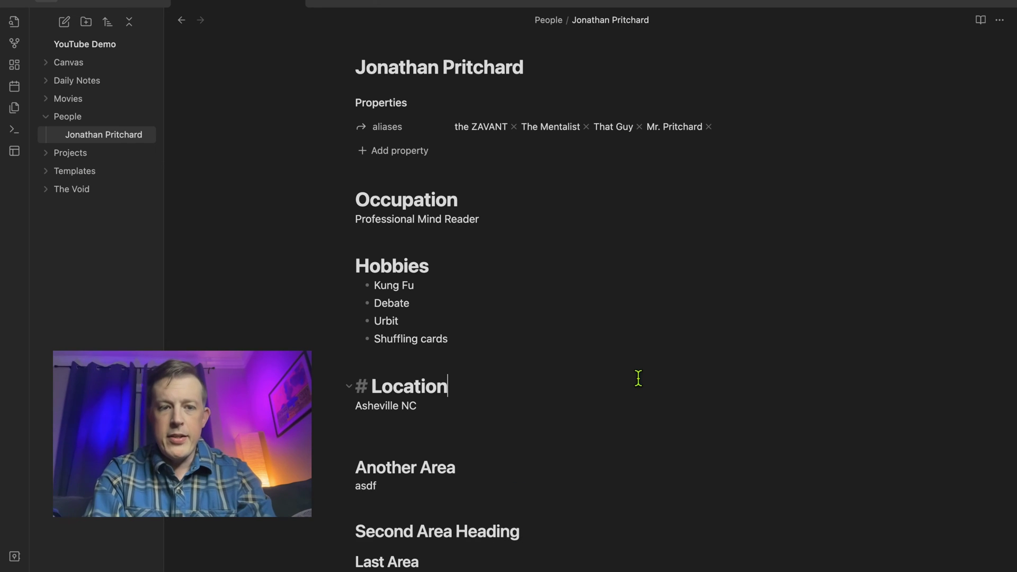
left_click(183, 22)
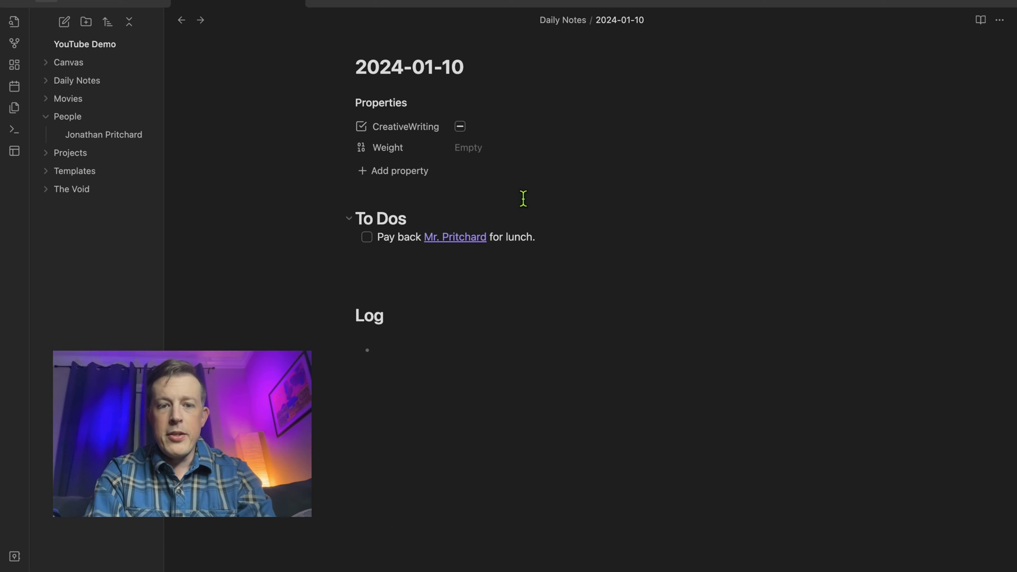
- Follow the link to Another Area and select text across the Another Area and Last Area sections
left_click(460, 240)
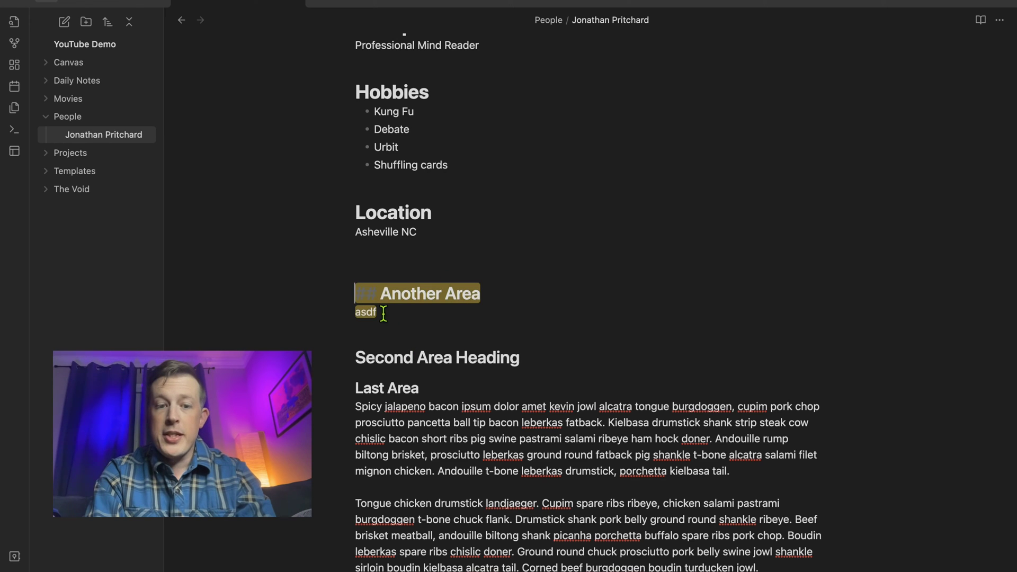
left_click(501, 318)
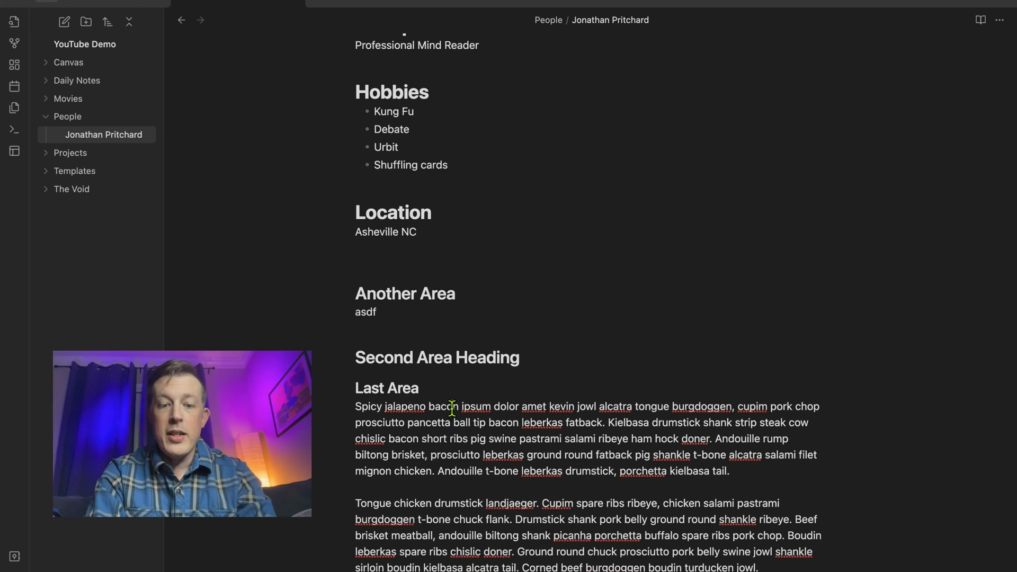
left_click_drag(459, 407, 530, 568)
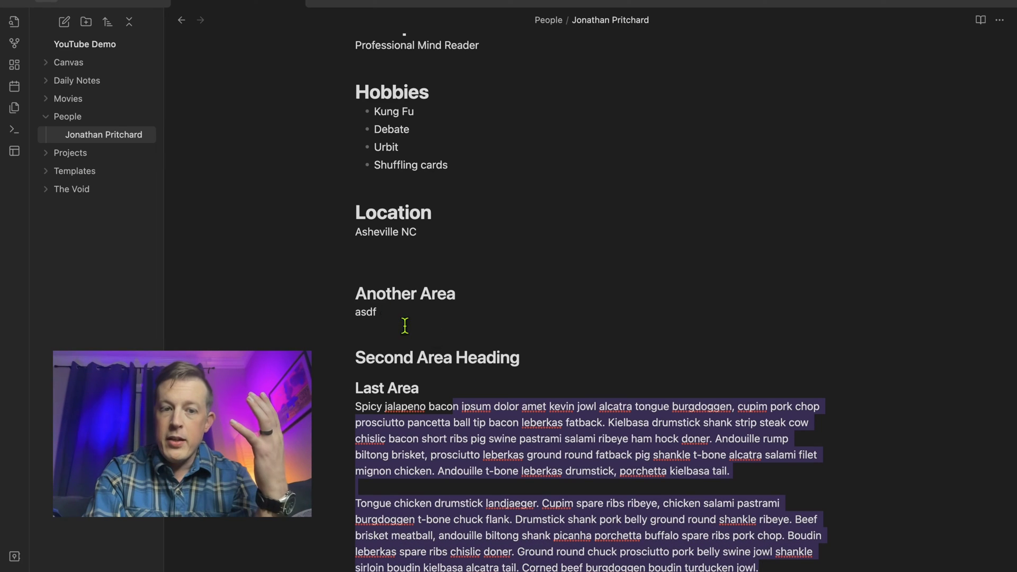
left_click_drag(354, 292, 760, 570)
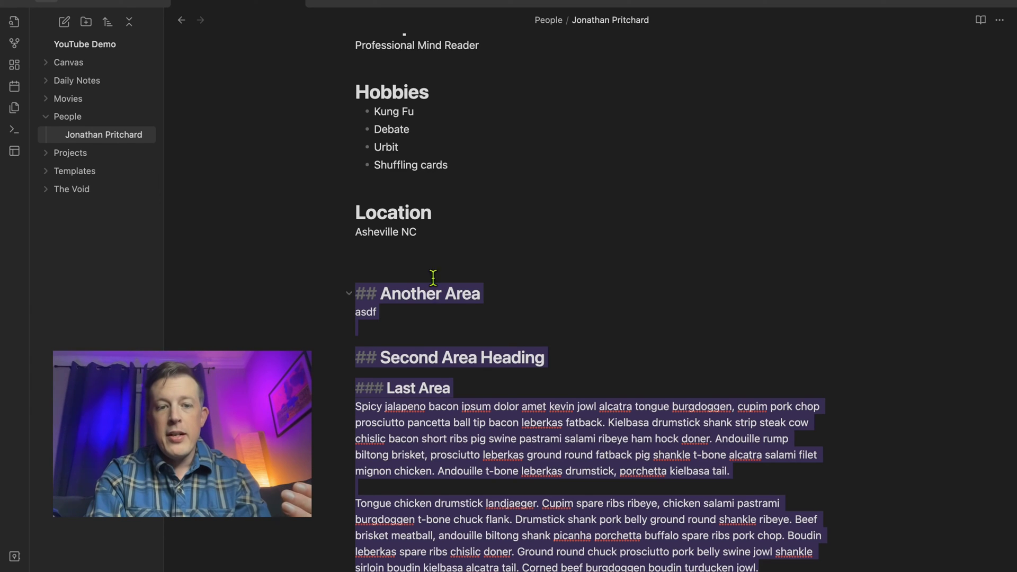
left_click(404, 293)
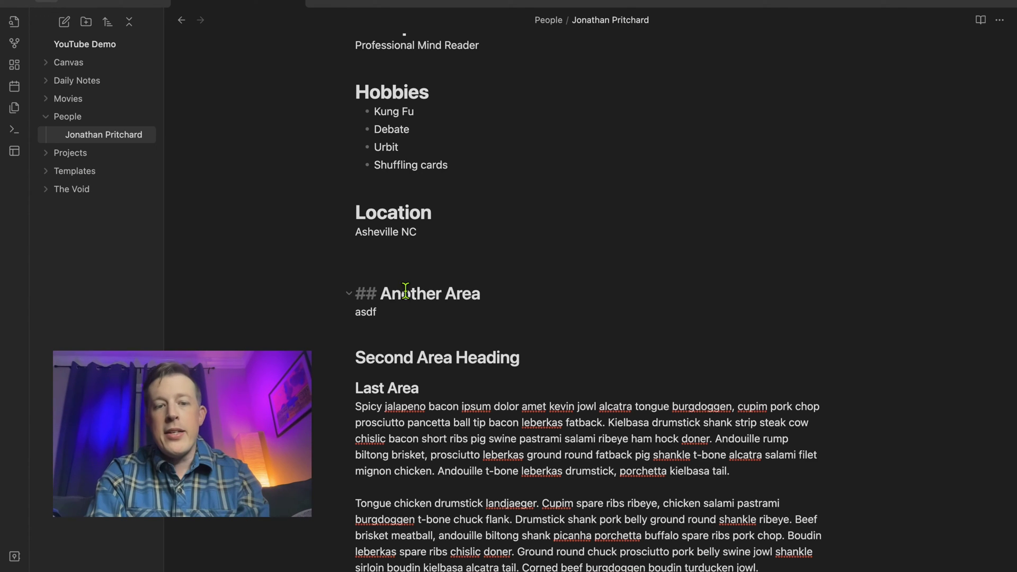
left_click_drag(381, 293, 575, 546)
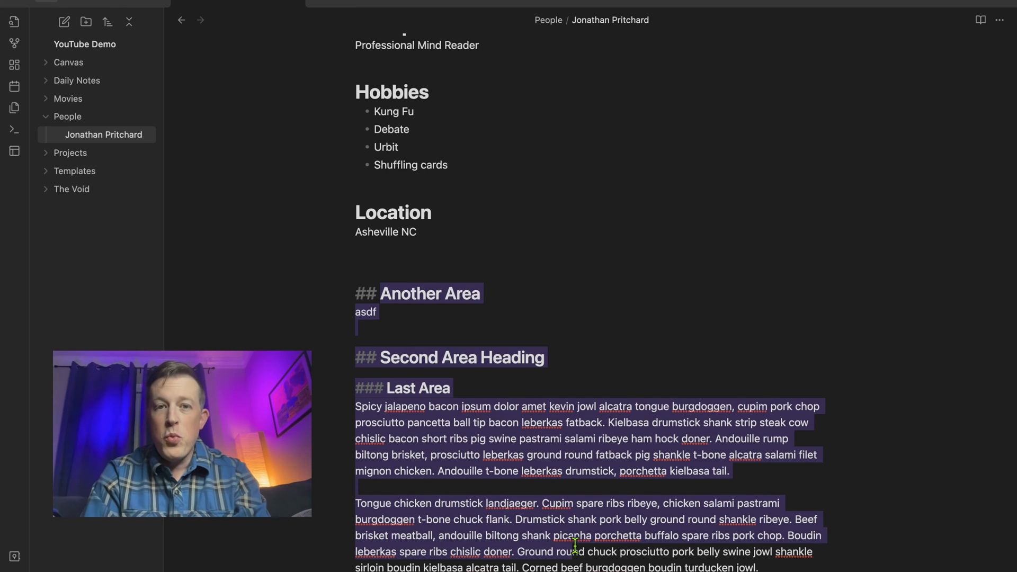
left_click(557, 313)
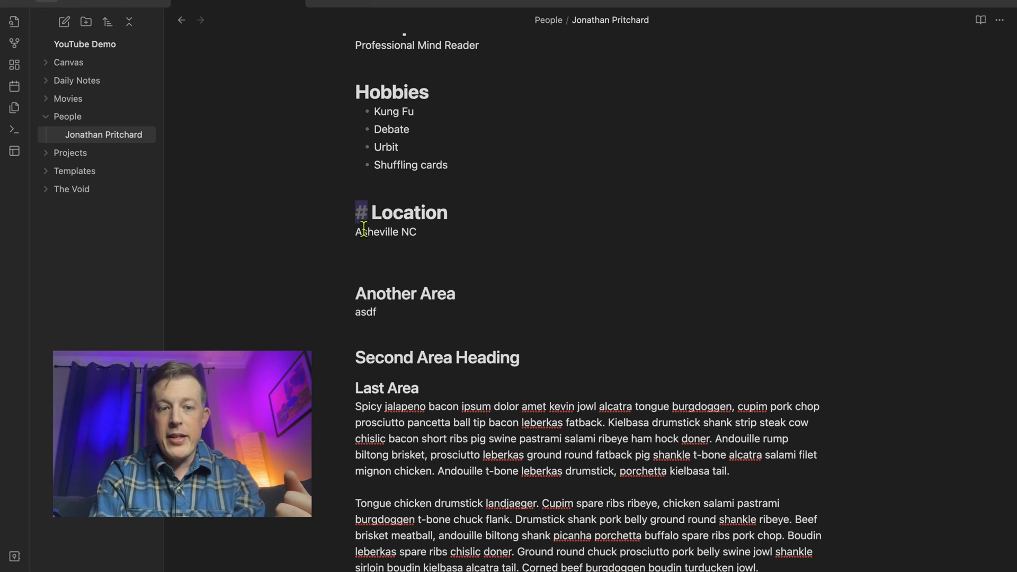
- Select 'asdf', 'Another' and 'Second' to reveal heading markup, then return to the 2024-01-10 daily note
double_click(389, 308)
double_click(391, 295)
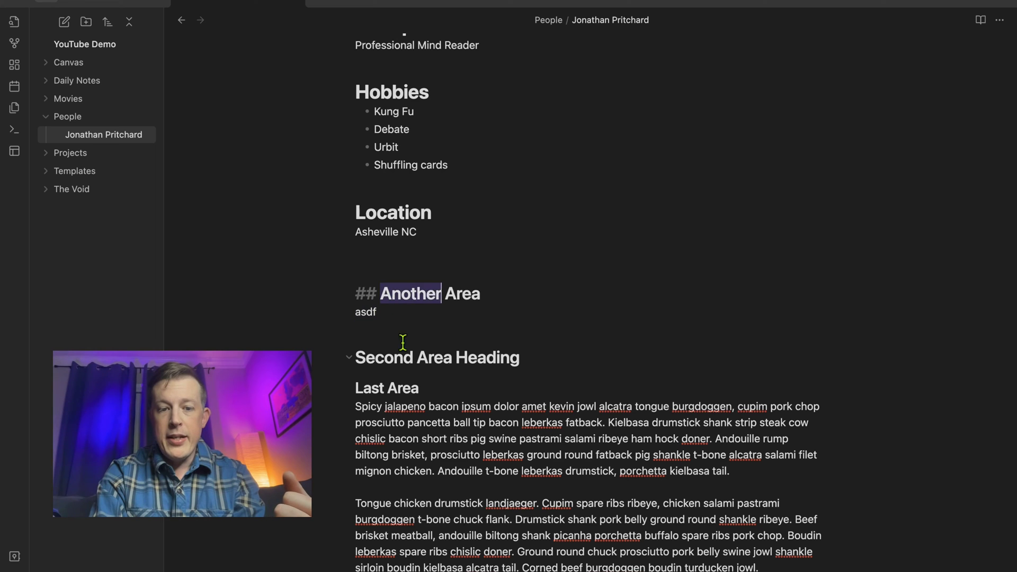
double_click(412, 359)
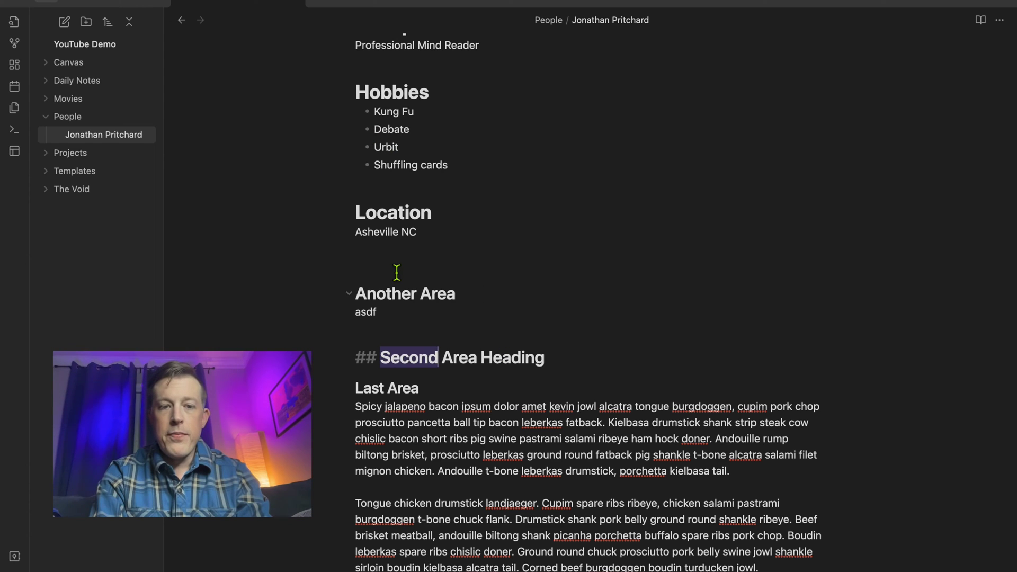
left_click(182, 20)
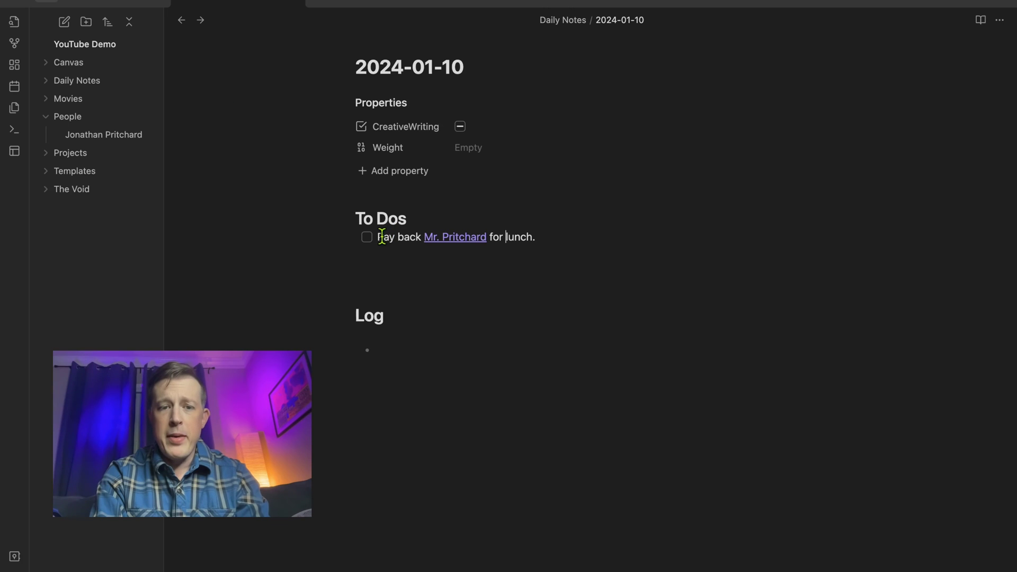
- Reword the to-do to 'Here is where … lives', fix the 'wherer' typo, and follow its alias link
left_click_drag(378, 237, 422, 236)
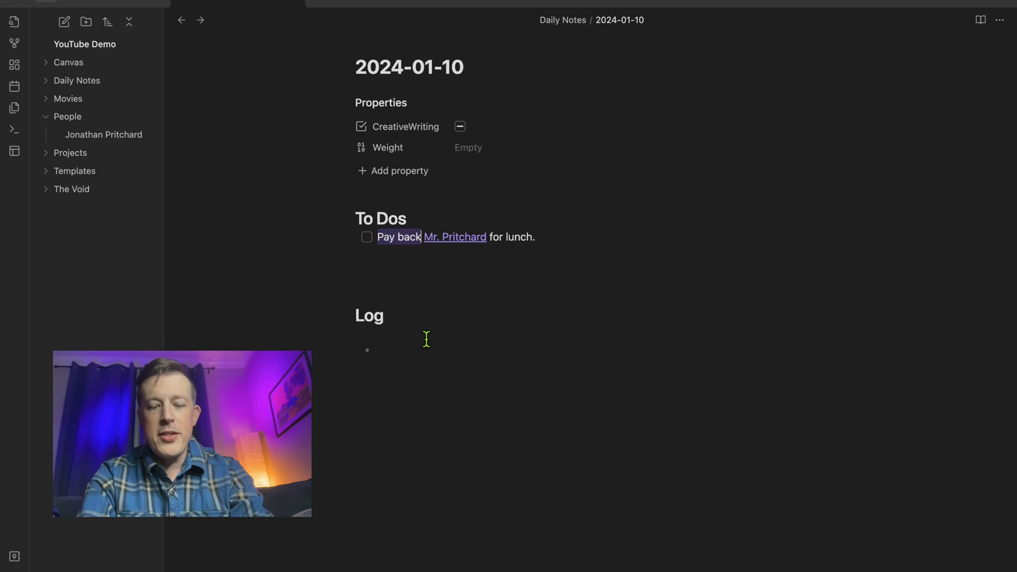
key("BackSpace")
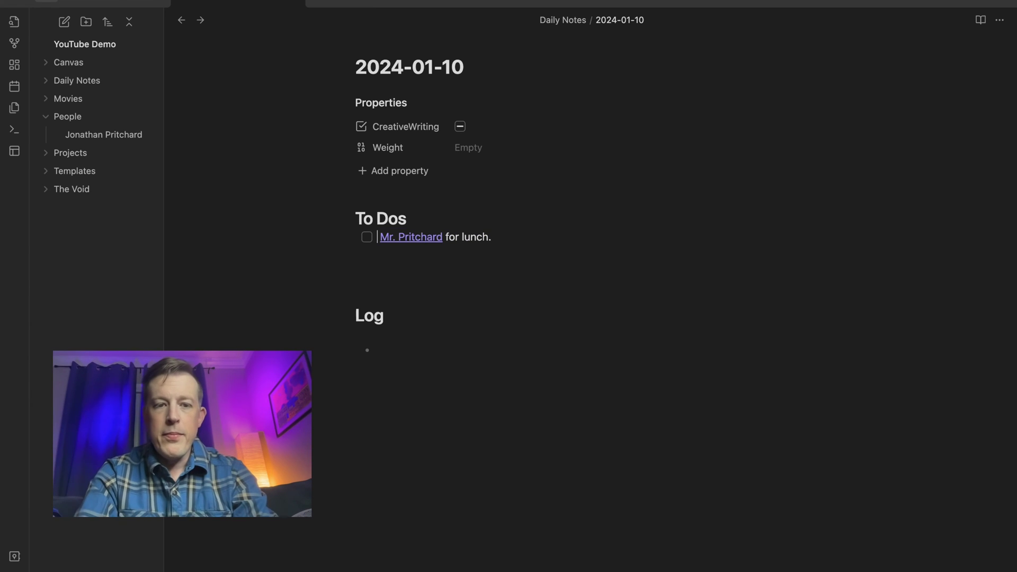
type("Here is wherer")
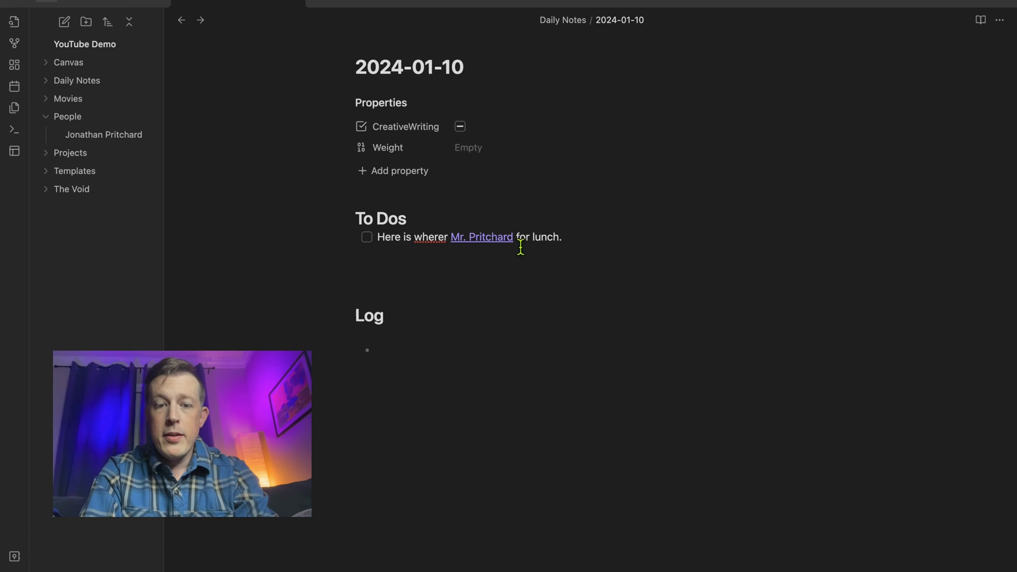
left_click_drag(517, 237, 559, 236)
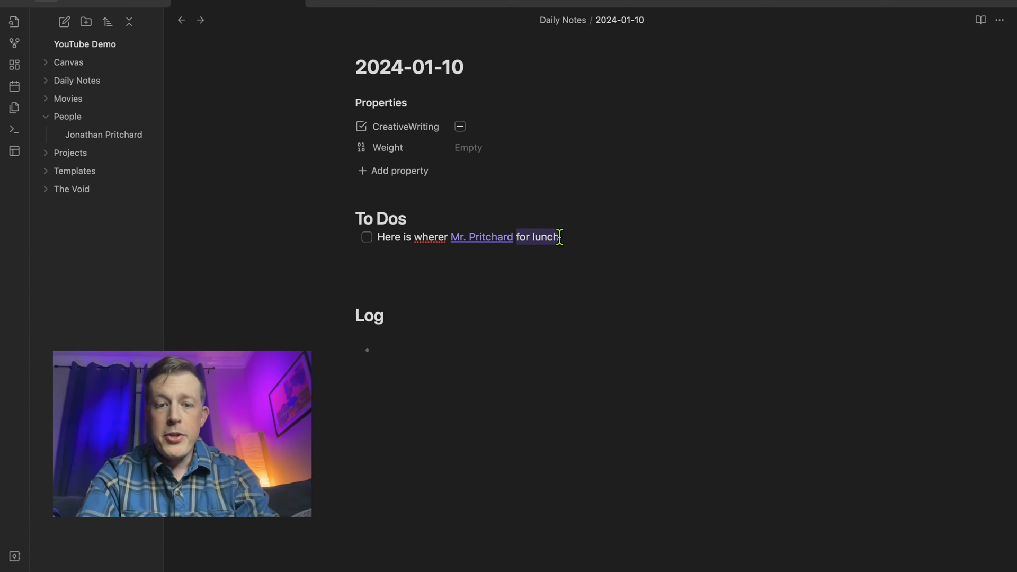
type("lives.")
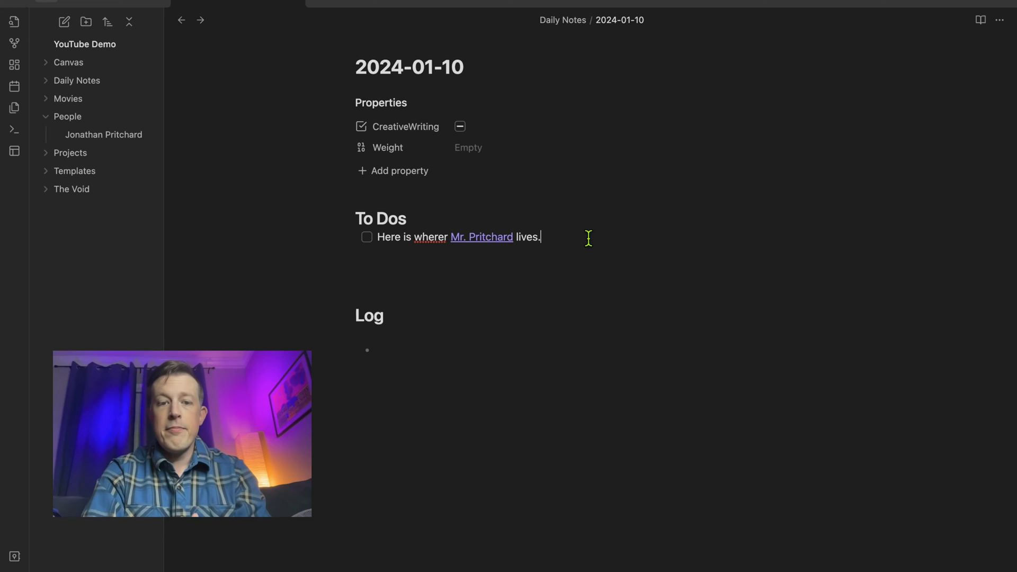
double_click(424, 237)
type("where")
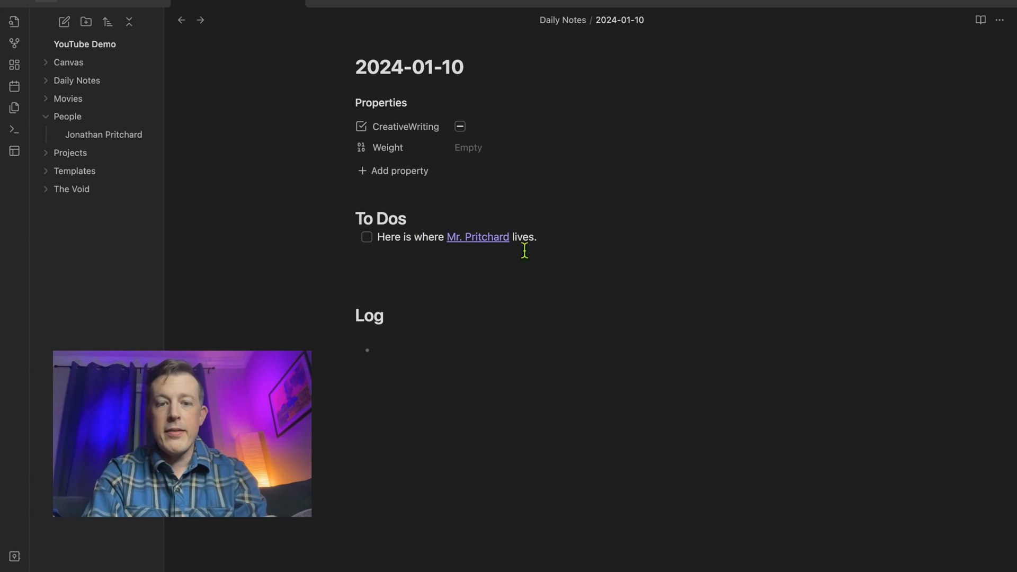
left_click(486, 242)
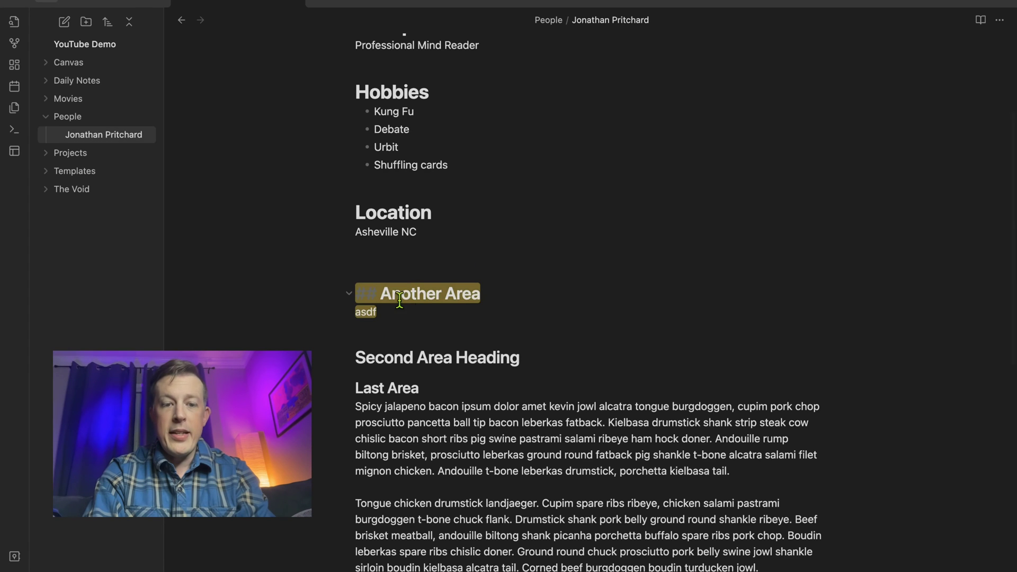
- Change the alias link's heading target from Another Area to Location, then follow it there
left_click(181, 20)
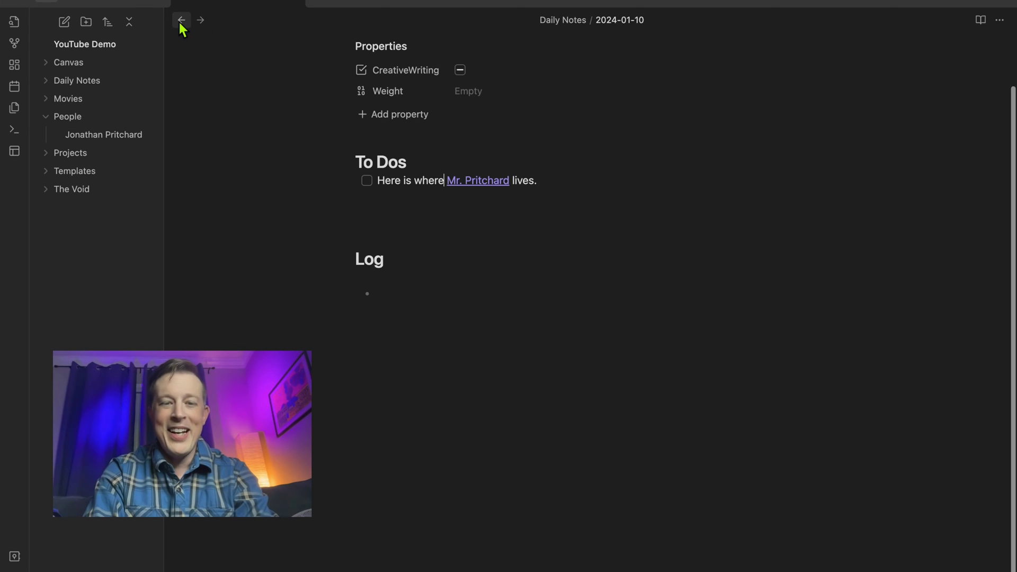
left_click(514, 182)
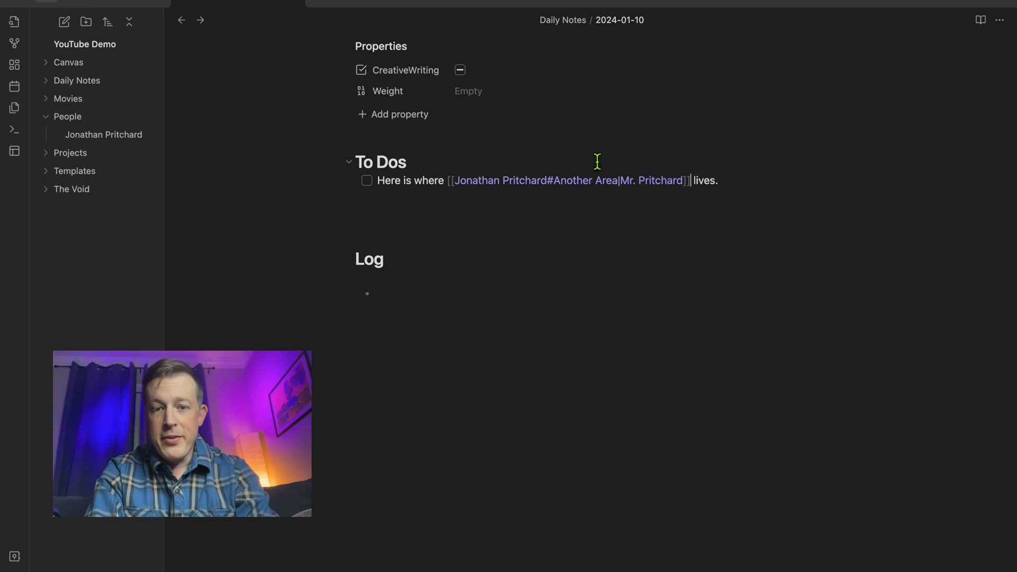
left_click(618, 182)
key("BackSpace")
key("BackSpace")
key("BackSpace")
key("BackSpace")
key("BackSpace")
key("BackSpace")
key("BackSpace")
key("BackSpace")
key("BackSpace")
key("BackSpace")
key("BackSpace")
key("BackSpace")
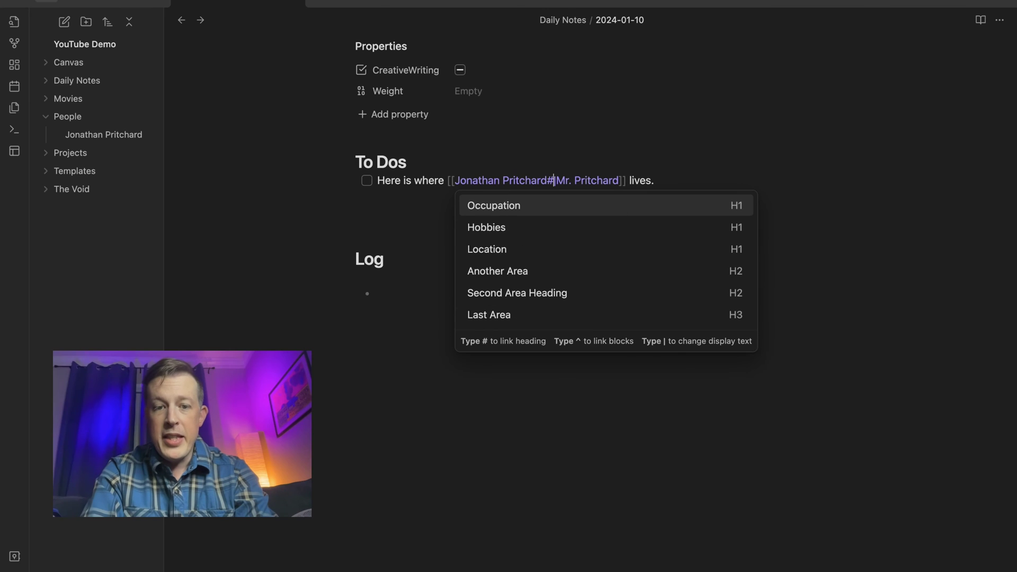
left_click(548, 252)
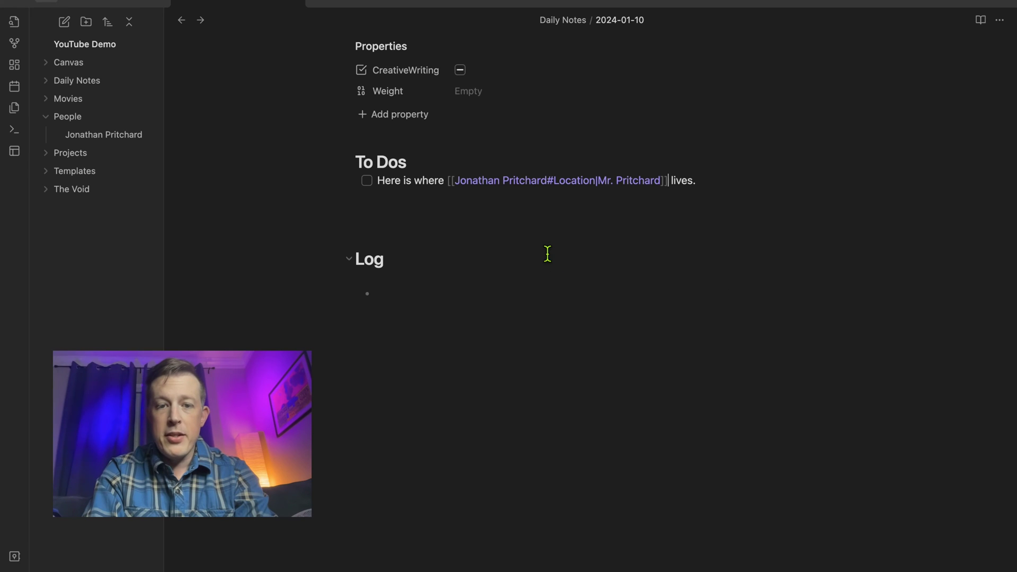
left_click(713, 191)
left_click(465, 182)
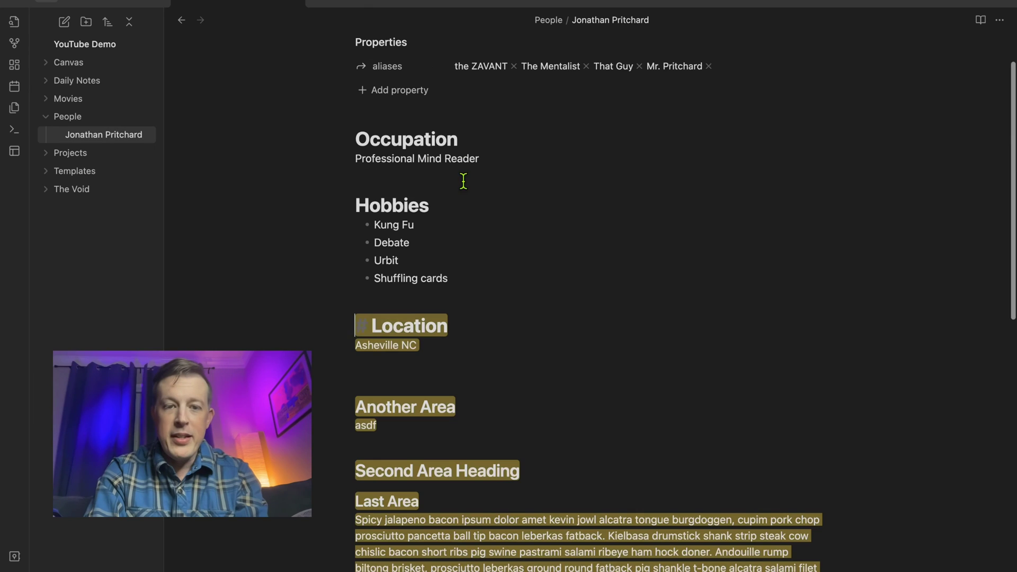
double_click(395, 325)
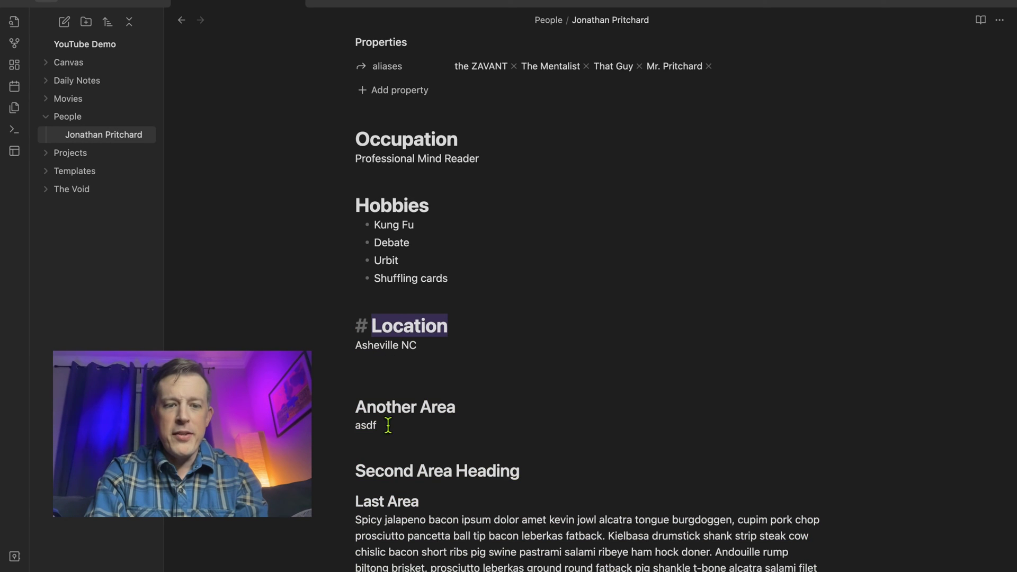
- Reveal the # markup of the Location, Another Area and Second Area Heading headings
double_click(389, 408)
left_click(383, 325)
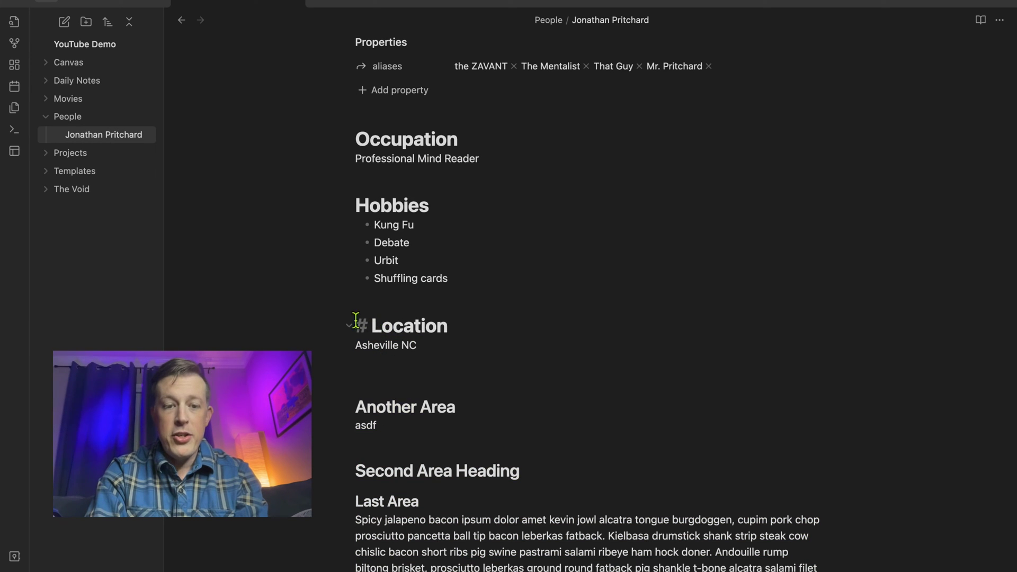
left_click_drag(355, 325, 363, 322)
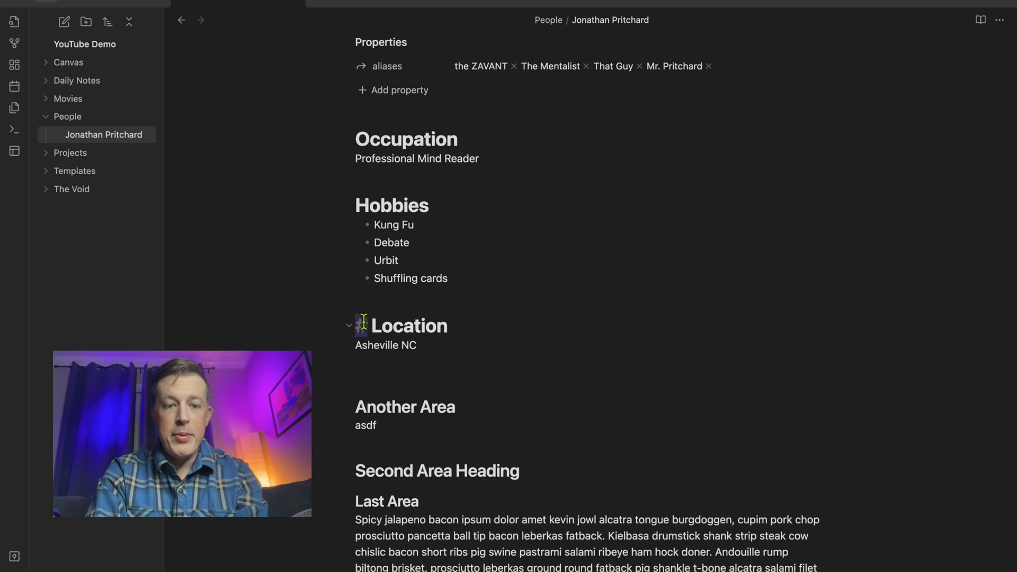
left_click(356, 407)
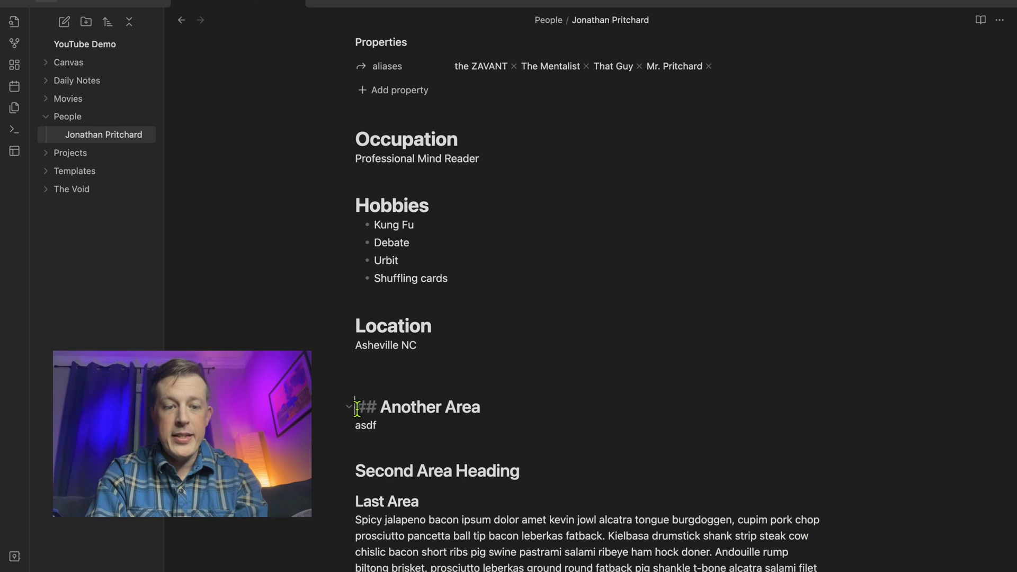
left_click(361, 471)
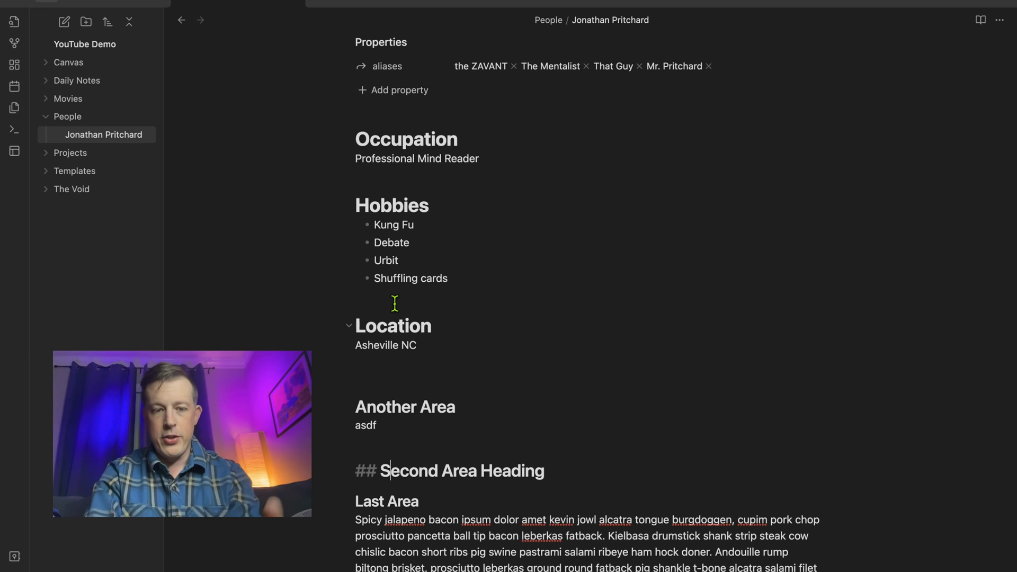
- Insert a '# Stop Doing That' heading on the empty line above Another Area, then go back
left_click(397, 390)
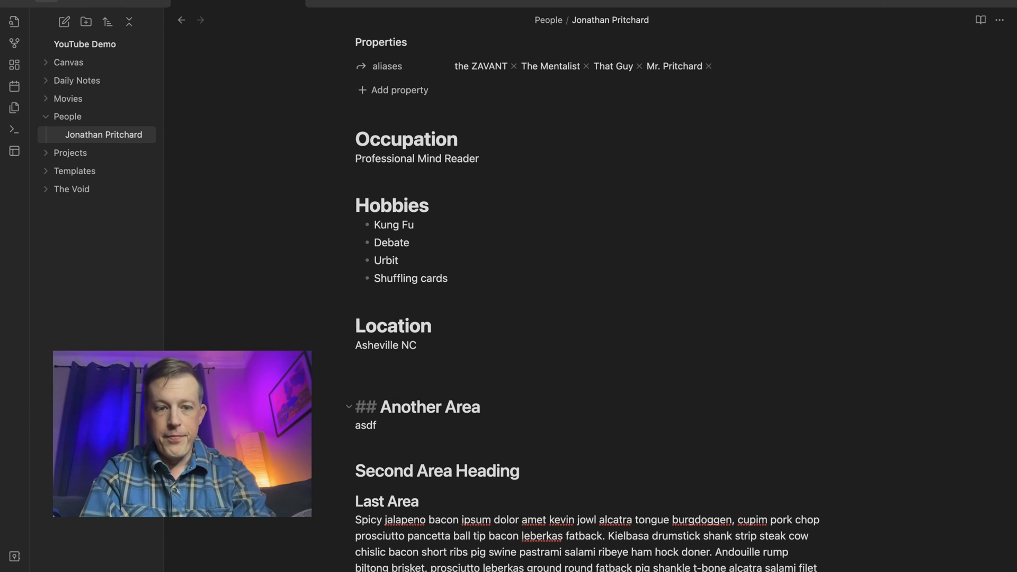
left_click(356, 377)
type("# ")
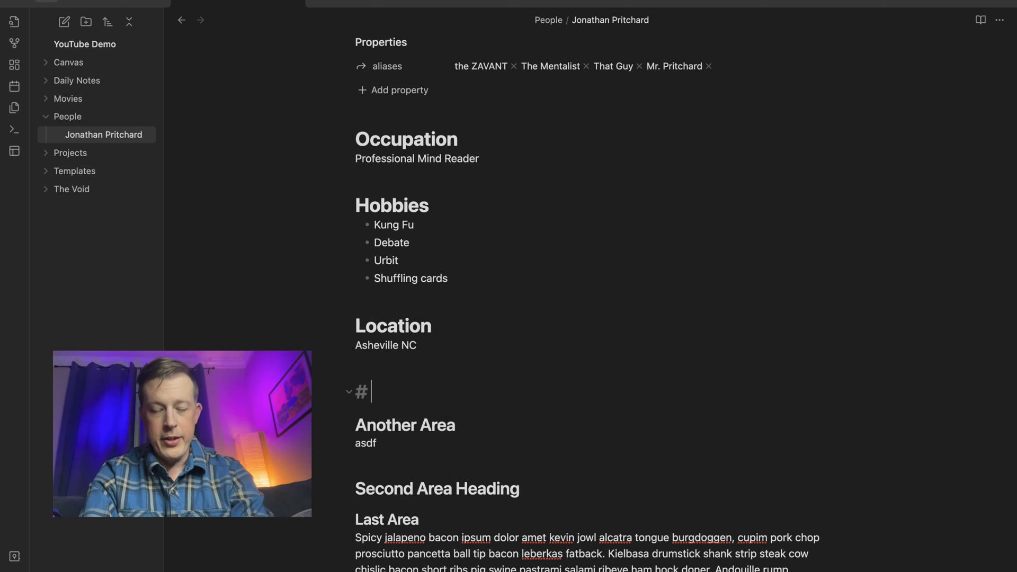
type("Stop Doing That")
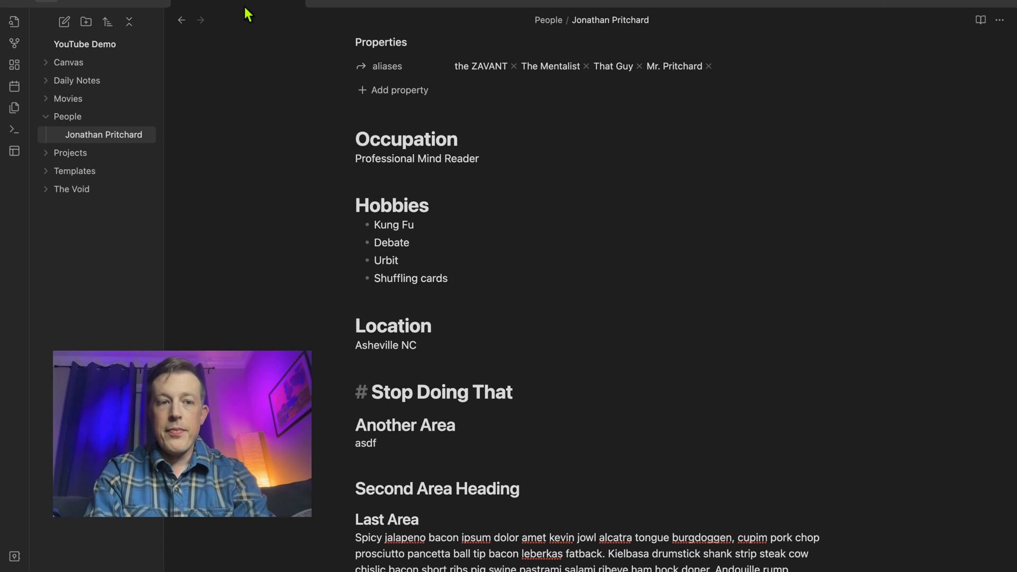
left_click(181, 20)
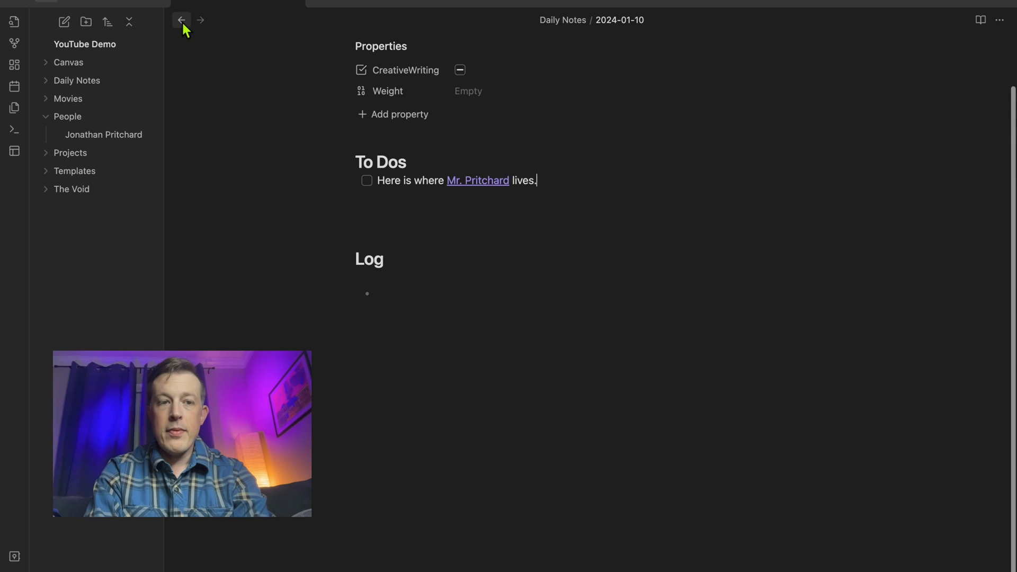
- Follow the to-do's link again to the Location section and clear its highlight
left_click(480, 182)
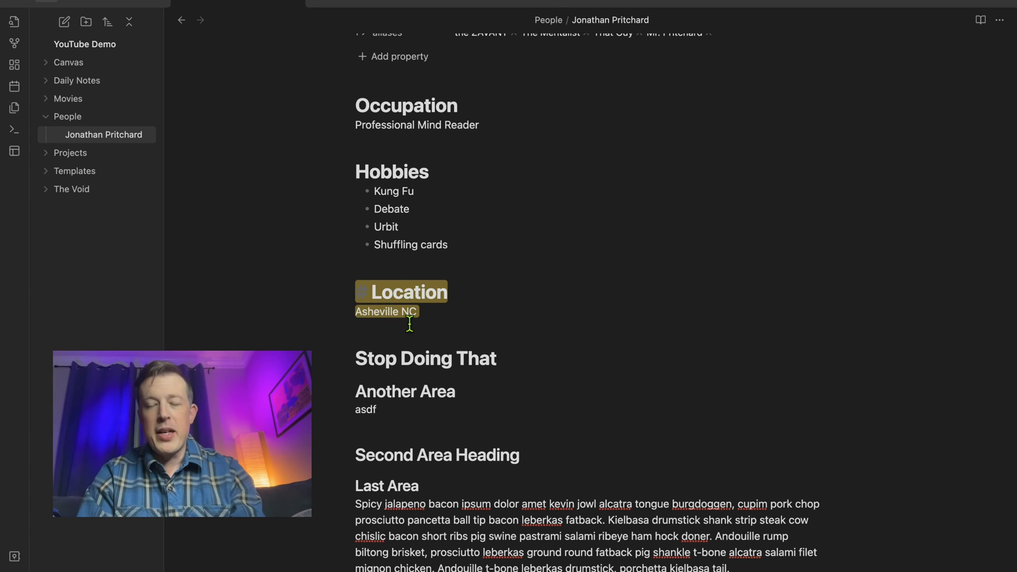
left_click(410, 323)
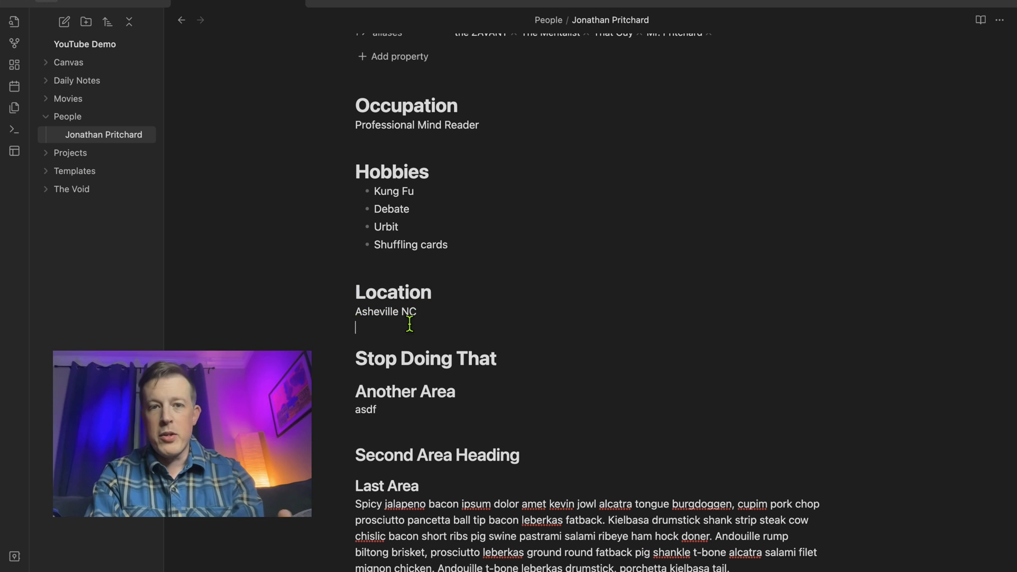
- In the daily note, delete '#Location' from the to-do link's target
left_click(183, 20)
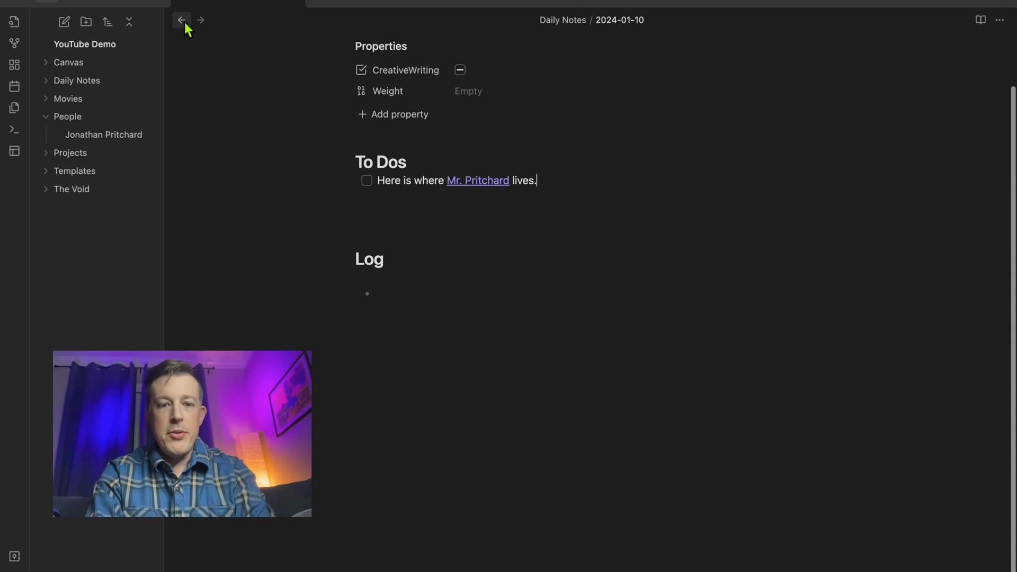
key("Left")
key("Left")
key("Left")
key("Left")
key("Left")
key("Left")
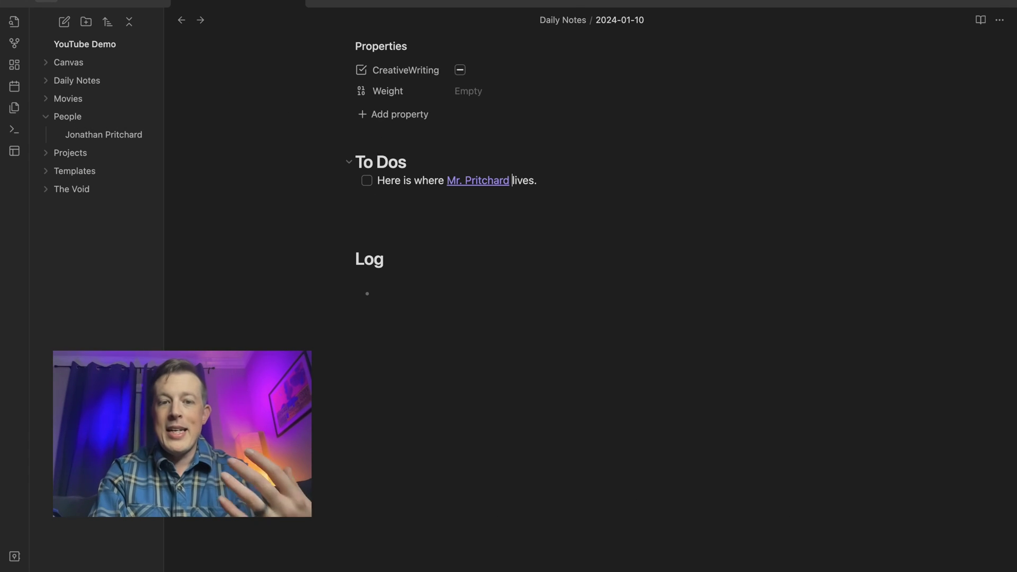
key("Left")
key("Left")
key("Left")
key("Left")
key("Left")
key("Left")
key("Left")
key("Left")
key("Left")
key("Left")
key("Left")
key("Left")
key("Left")
key("Left")
key("Left")
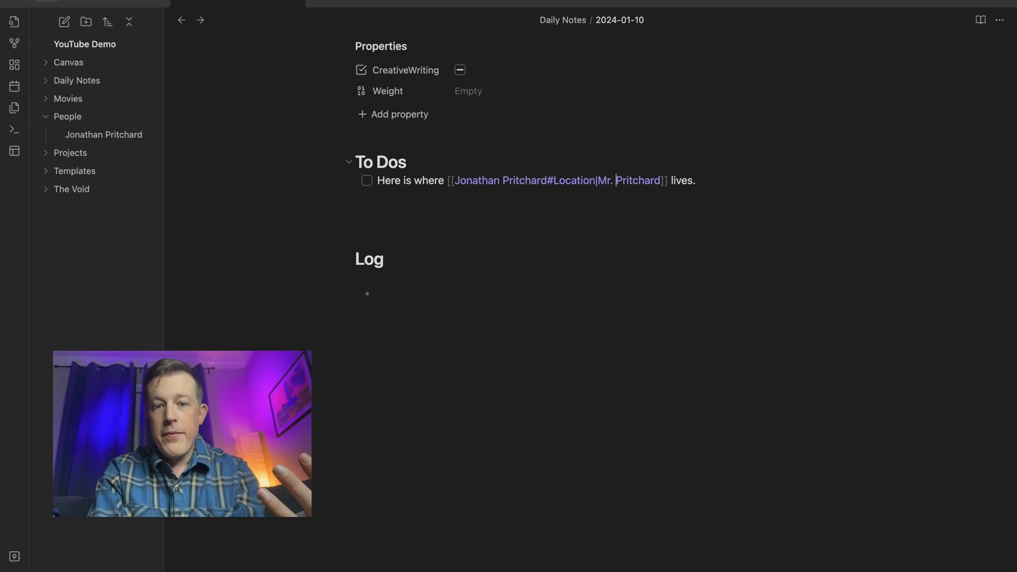
key("BackSpace")
key("BackSpace")
key("BackSpace")
key("BackSpace")
key("BackSpace")
key("BackSpace")
key("BackSpace")
key("BackSpace")
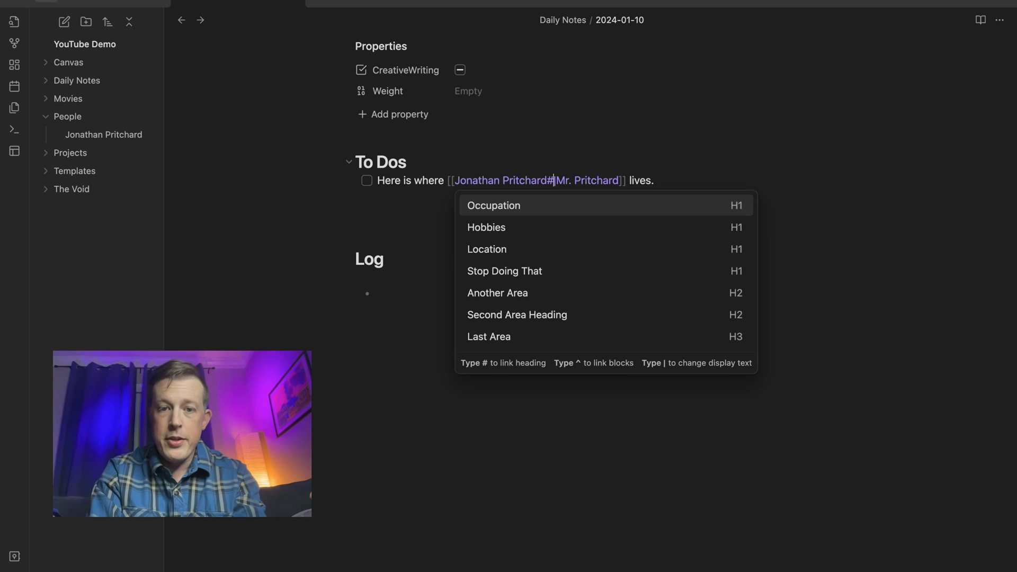
key("BackSpace")
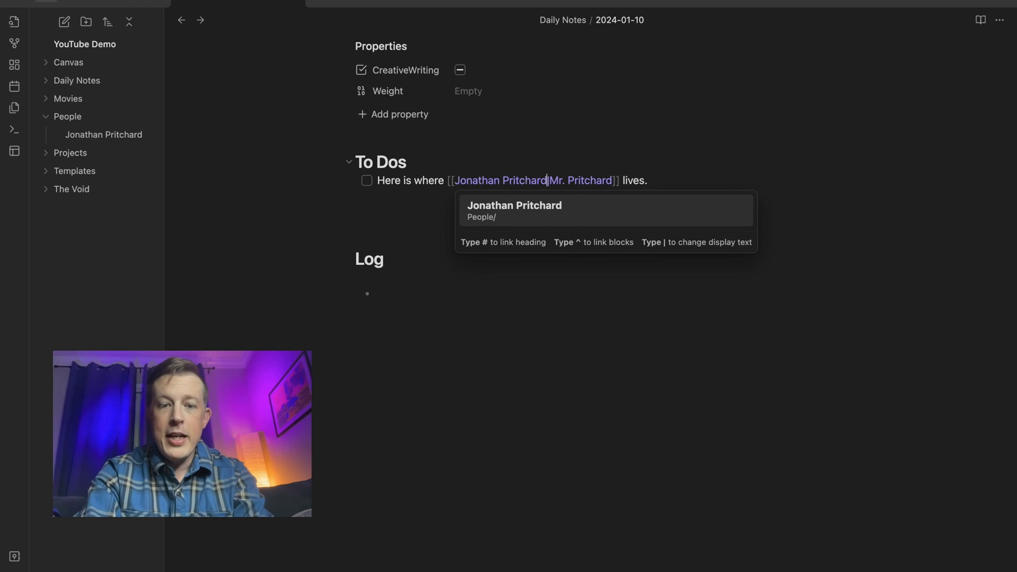
- Add '^' after the note name and scroll through the offered paragraph block suggestions
type("^")
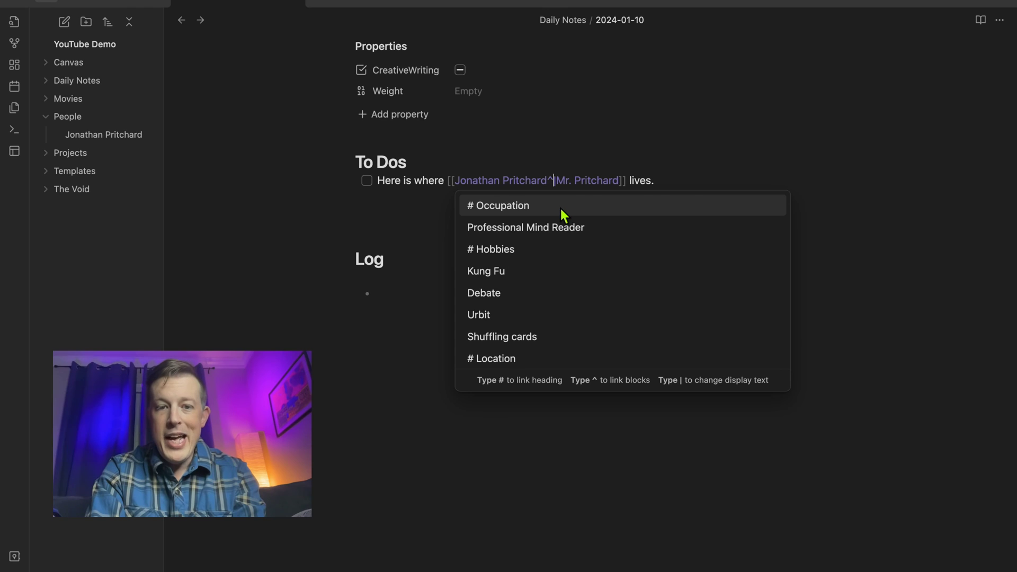
scroll(561, 208, "down", 1)
scroll(559, 206, "down", 3)
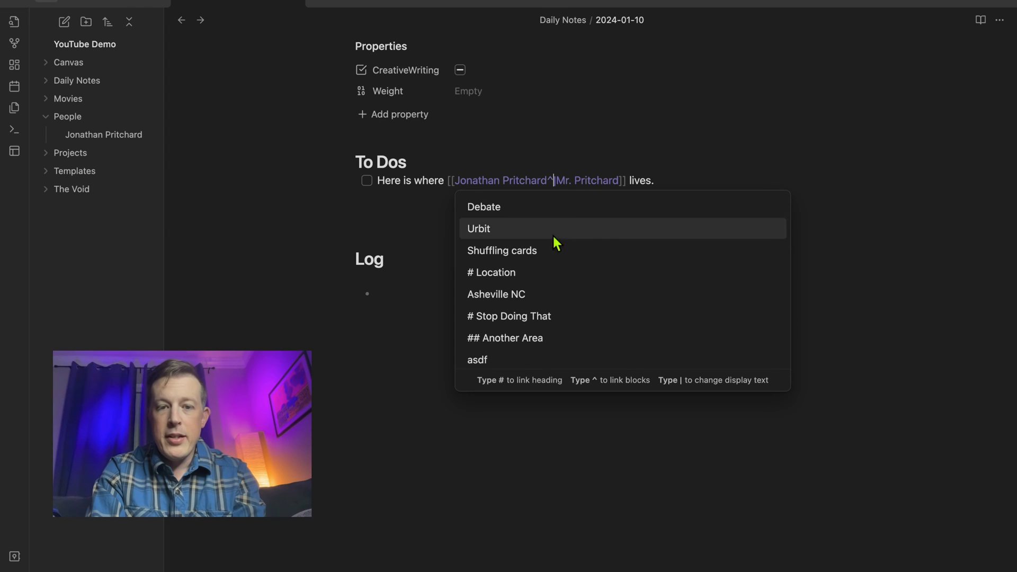
scroll(539, 280, "down", 3)
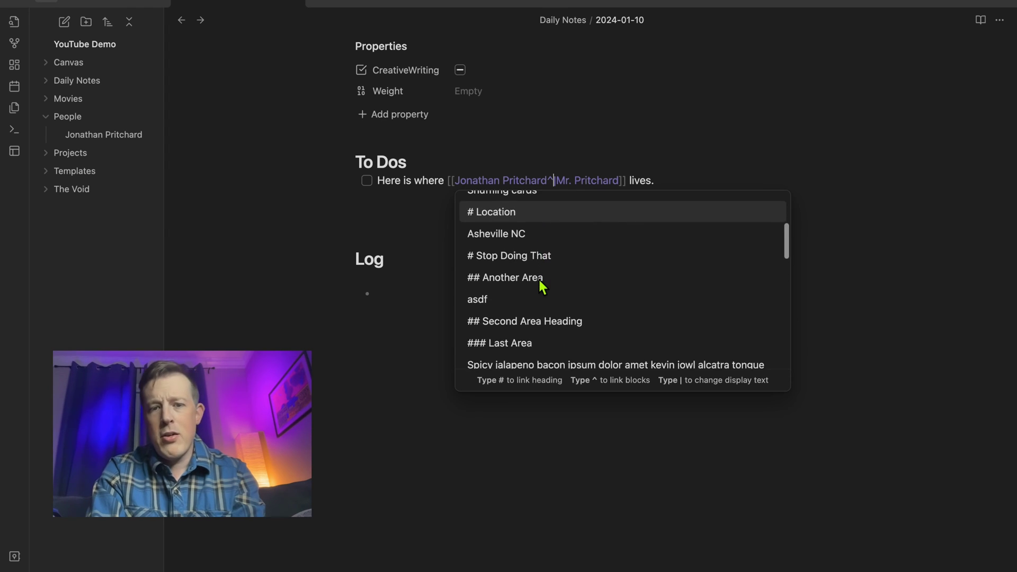
scroll(539, 286, "down", 3)
scroll(540, 286, "down", 3)
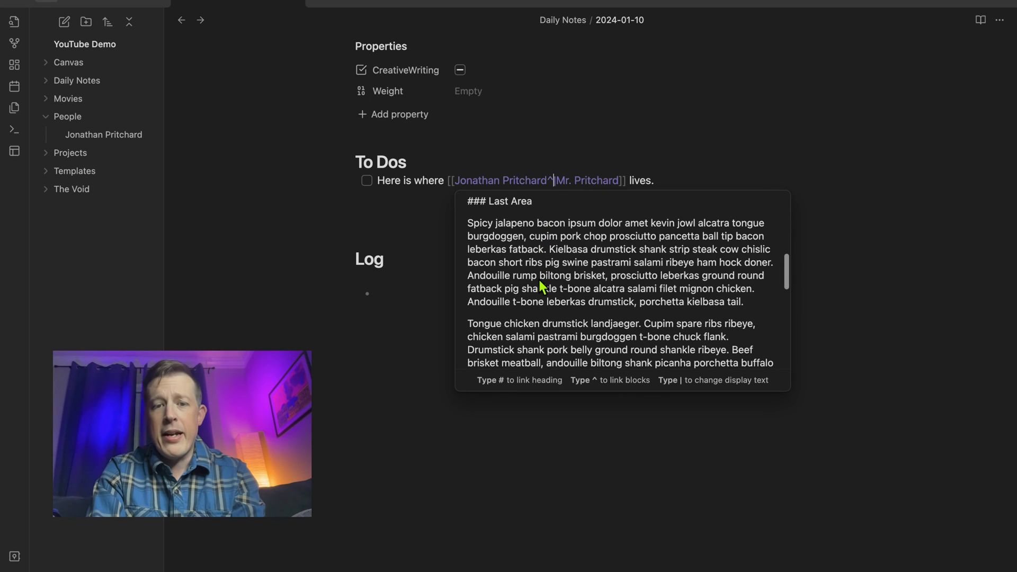
scroll(565, 268, "down", 2)
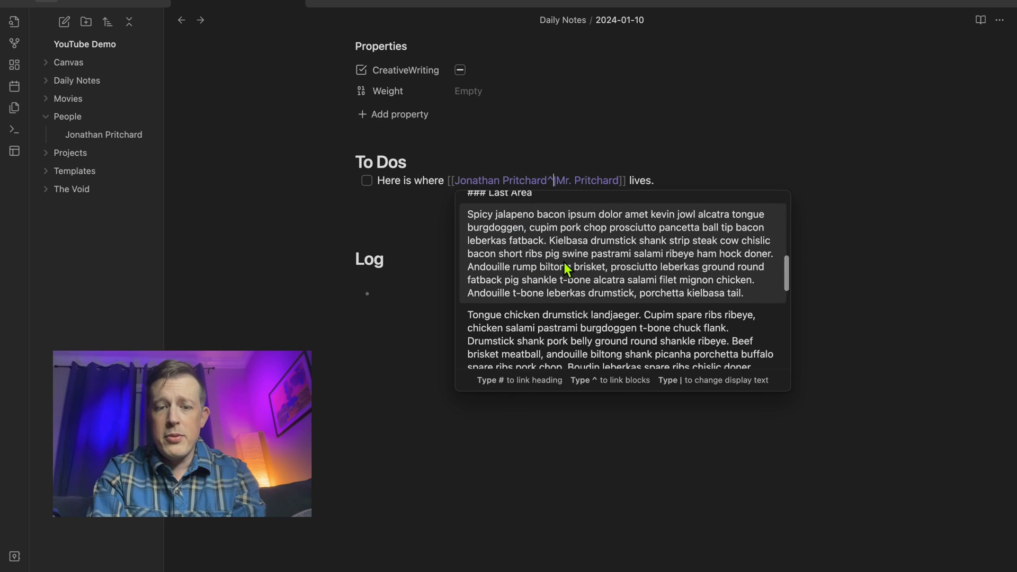
scroll(554, 243, "down", 3)
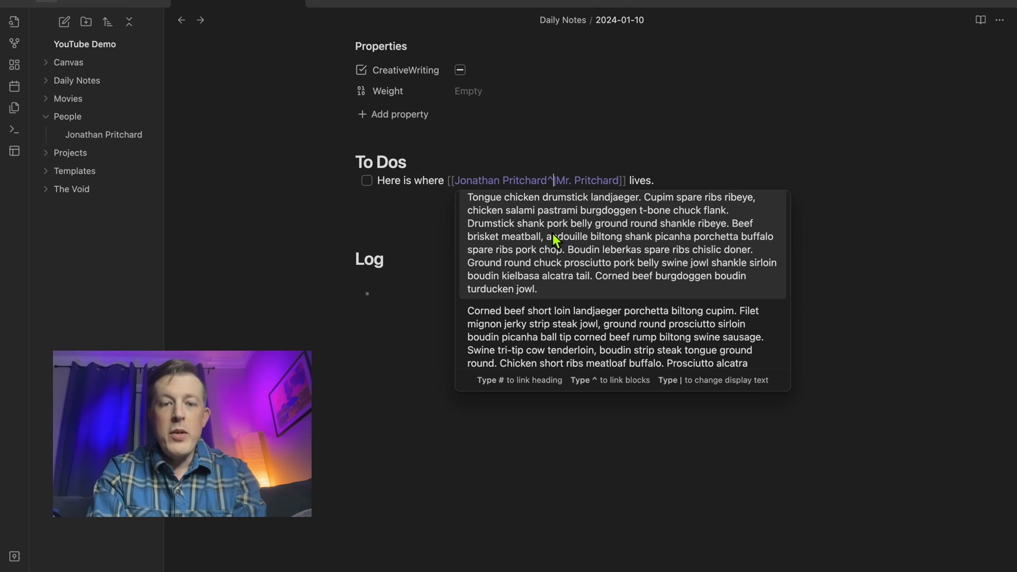
- Target the Tongue chicken paragraph block and reword the to-do to 'Goofy … example'
left_click(554, 239)
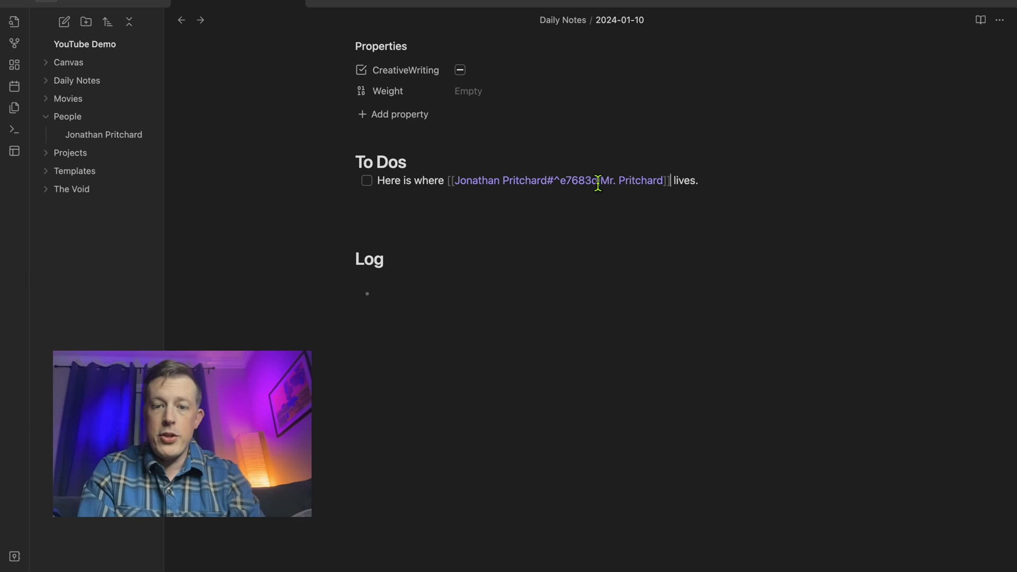
left_click(687, 181)
left_click_drag(534, 180, 518, 180)
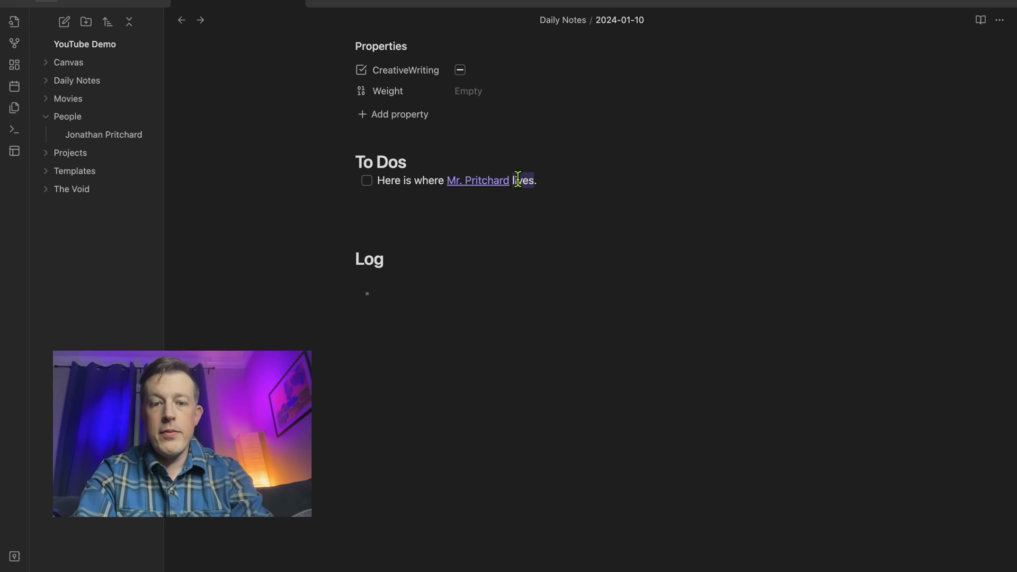
type("exampl")
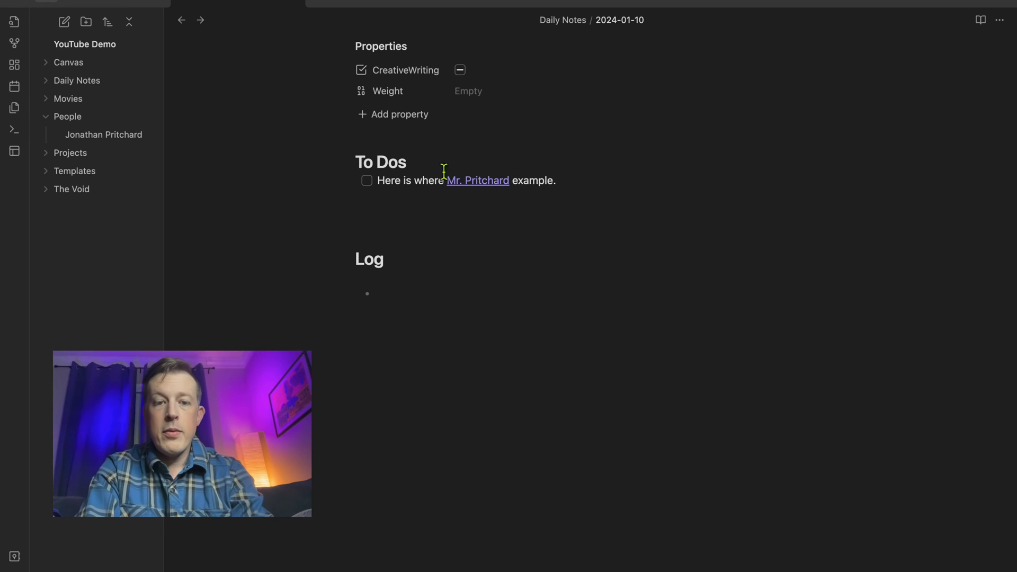
left_click_drag(445, 180, 377, 181)
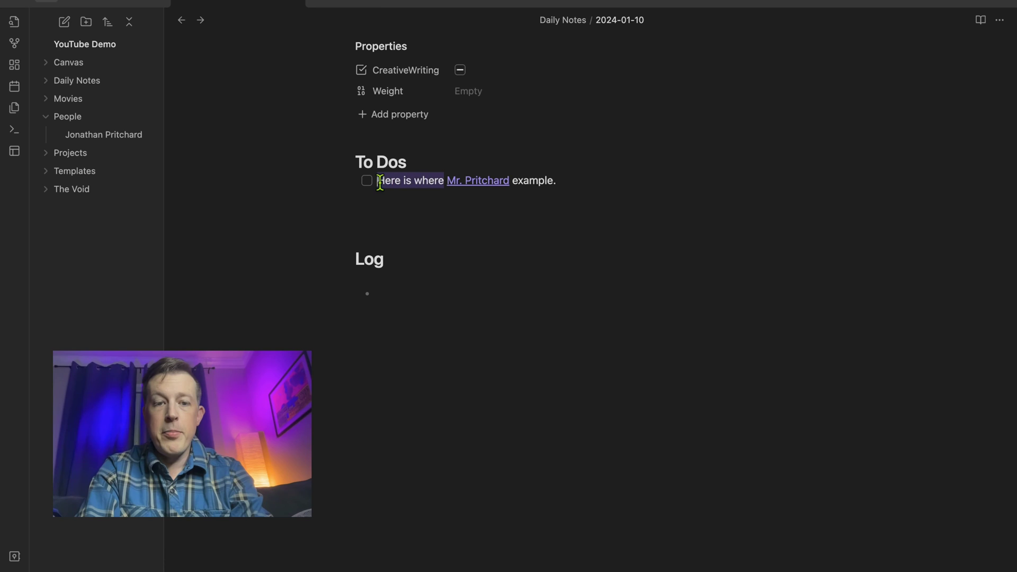
type("Goofy")
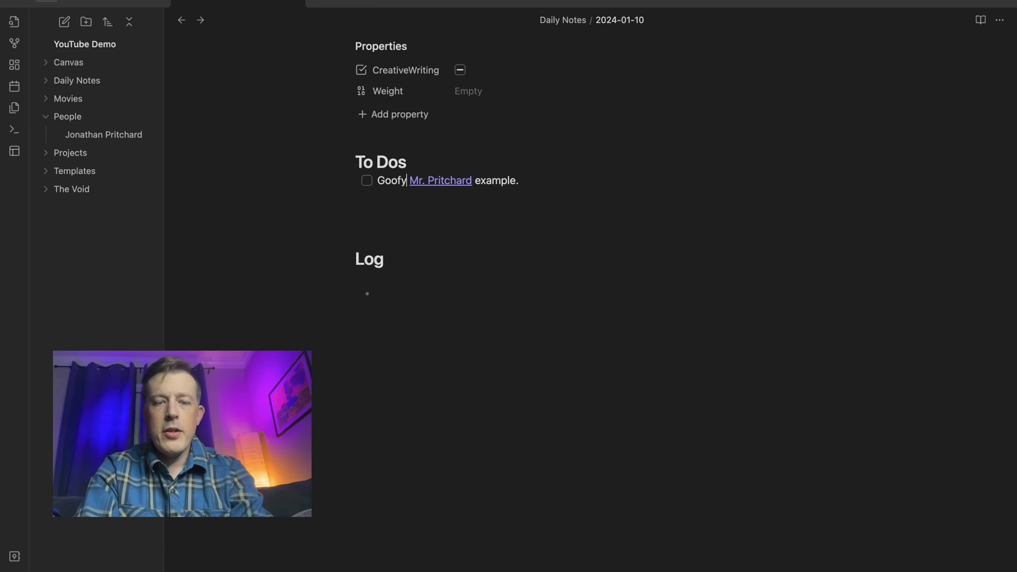
left_click(491, 183)
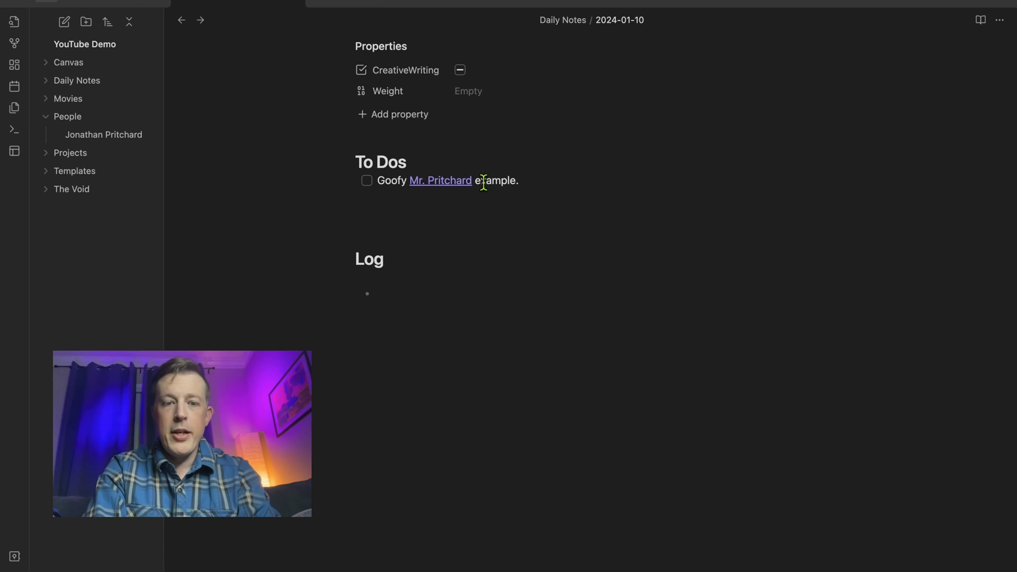
- Open the linked Tongue chicken paragraph, highlight its ^e7683d ID, and switch to reading view
left_click(443, 182)
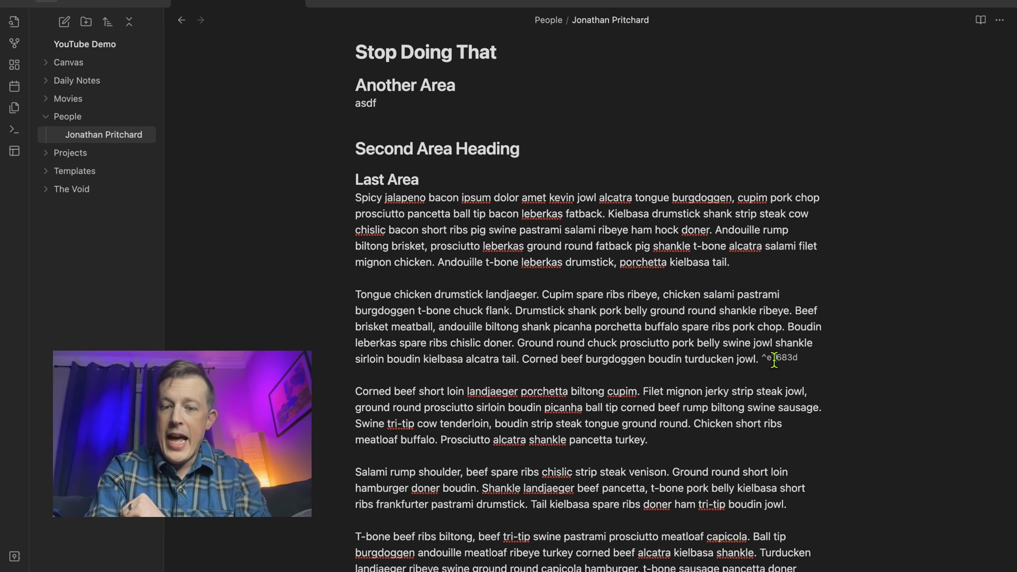
left_click_drag(761, 358, 815, 357)
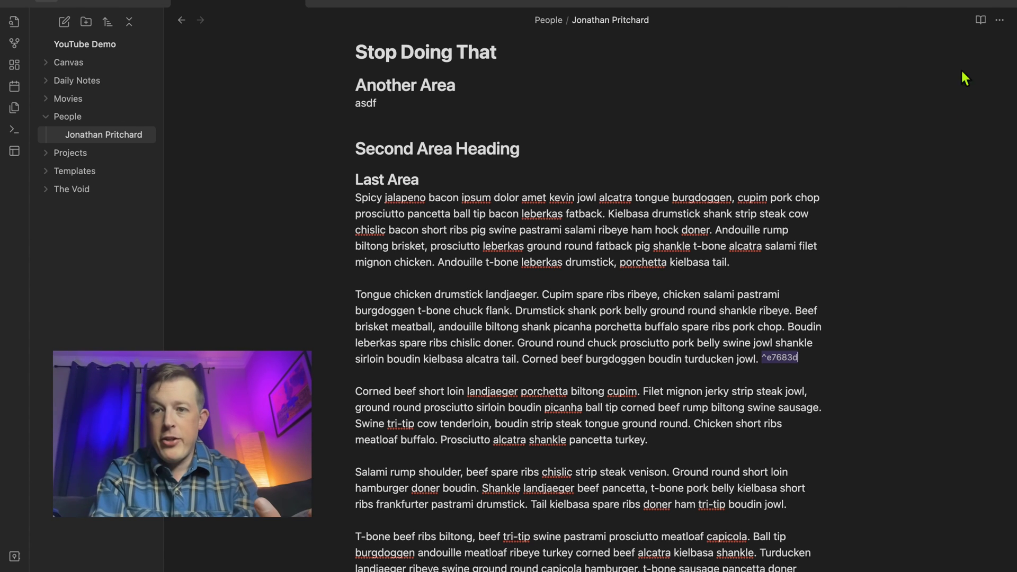
left_click(980, 21)
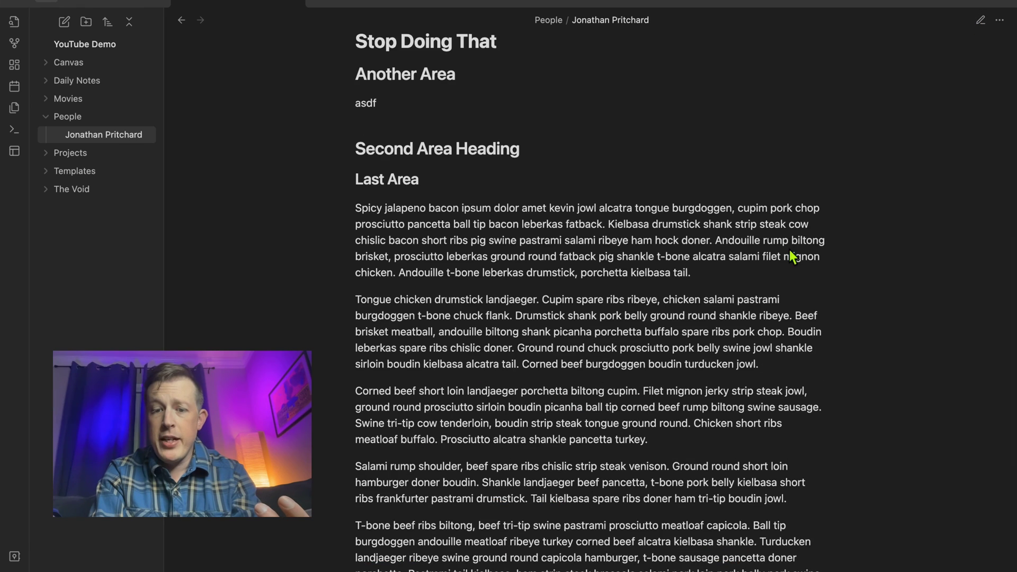
- Return the person's note to editing view and highlight the ^e7683d block ID again
scroll(782, 273, "down", 5)
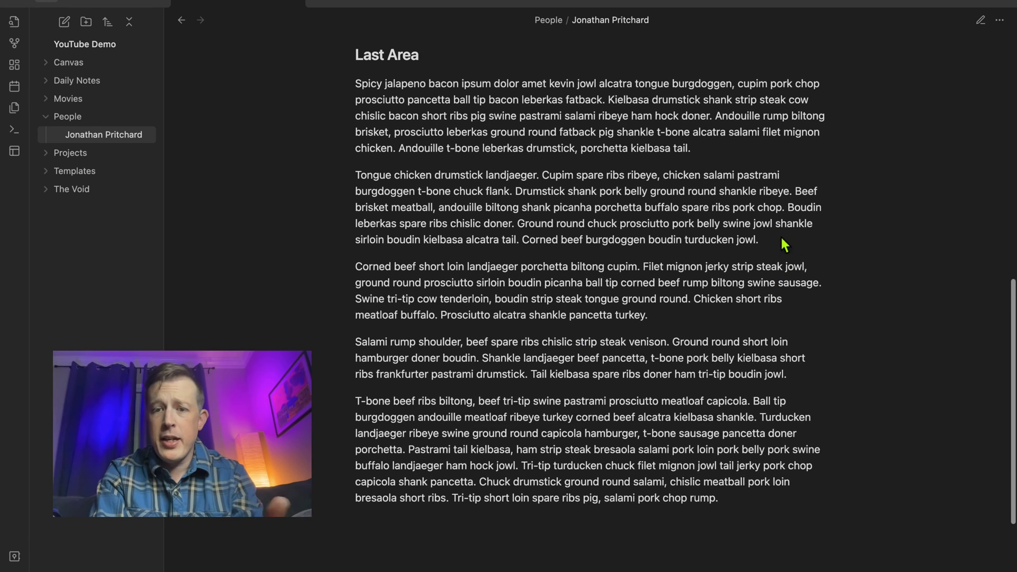
scroll(758, 221, "up", 10)
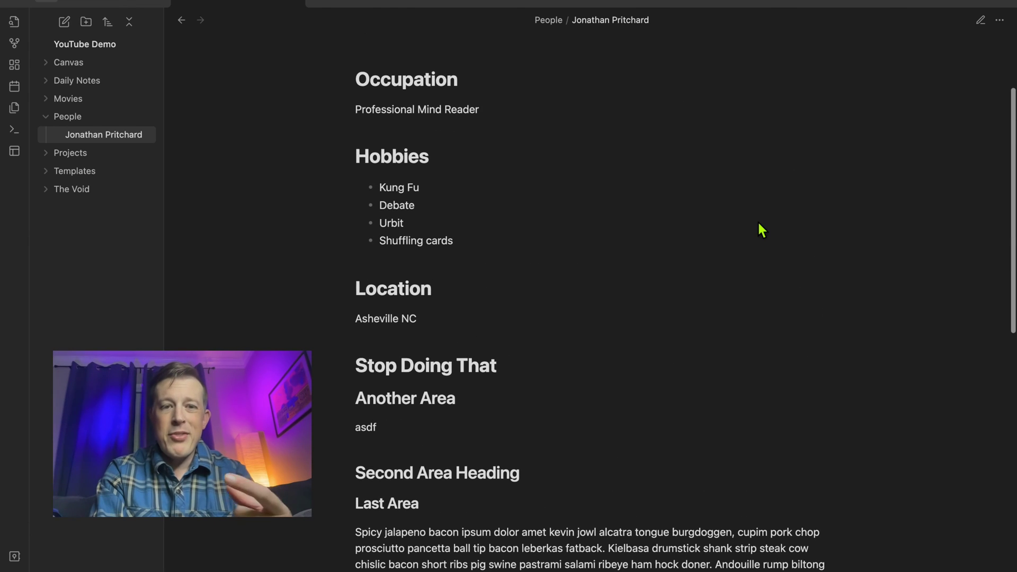
left_click(981, 20)
scroll(821, 187, "down", 6)
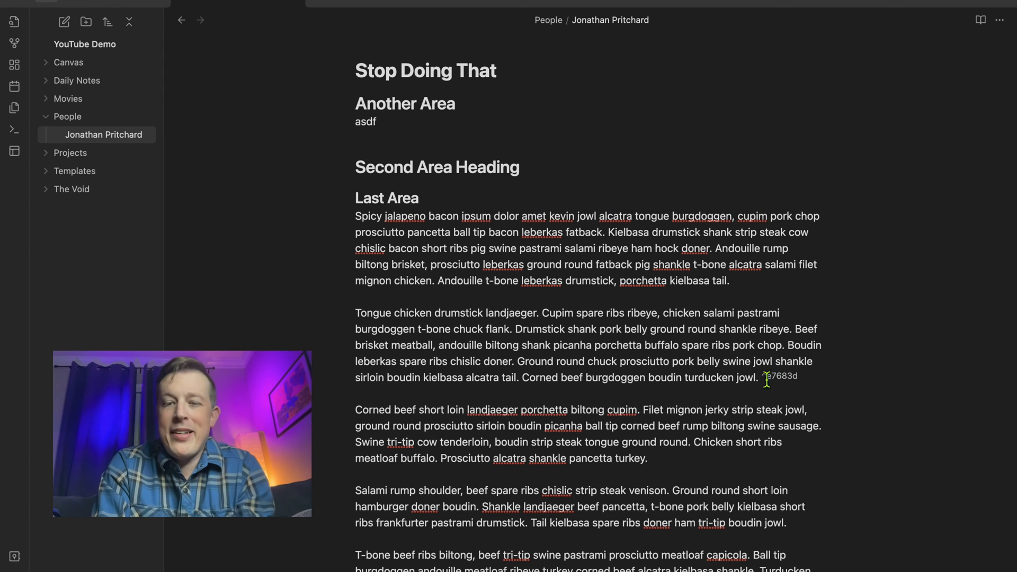
left_click_drag(761, 377, 806, 377)
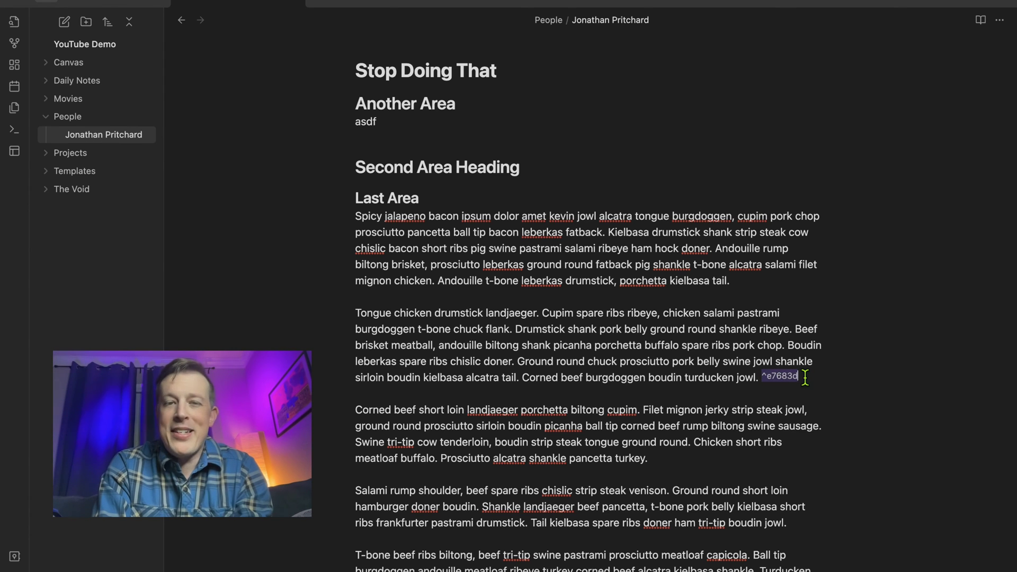